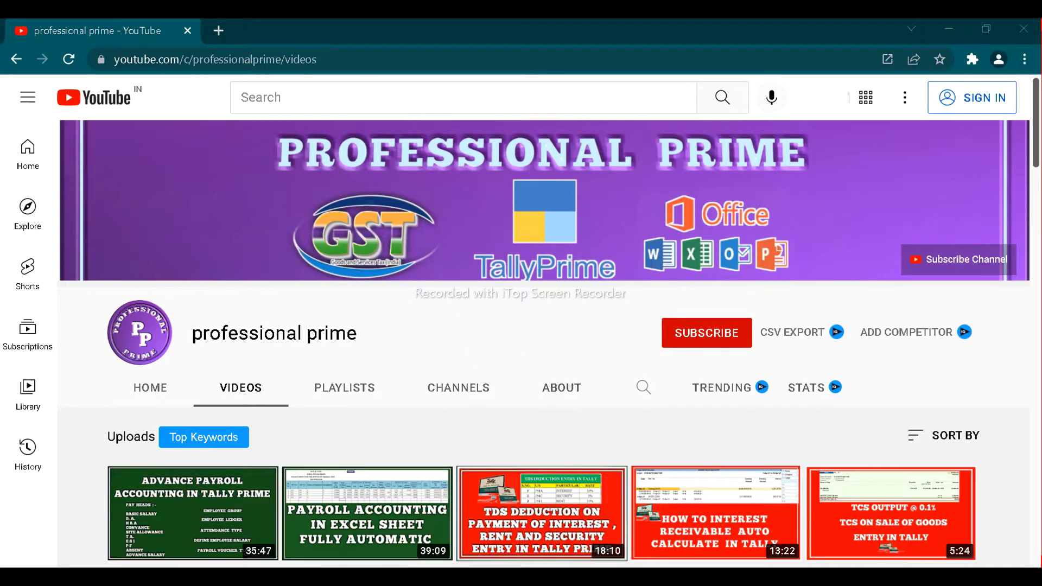
# Switch to TallyPrime and open voucher creation from the Gateway of Tally.
pyautogui.hotkey('alt', 'Tab')
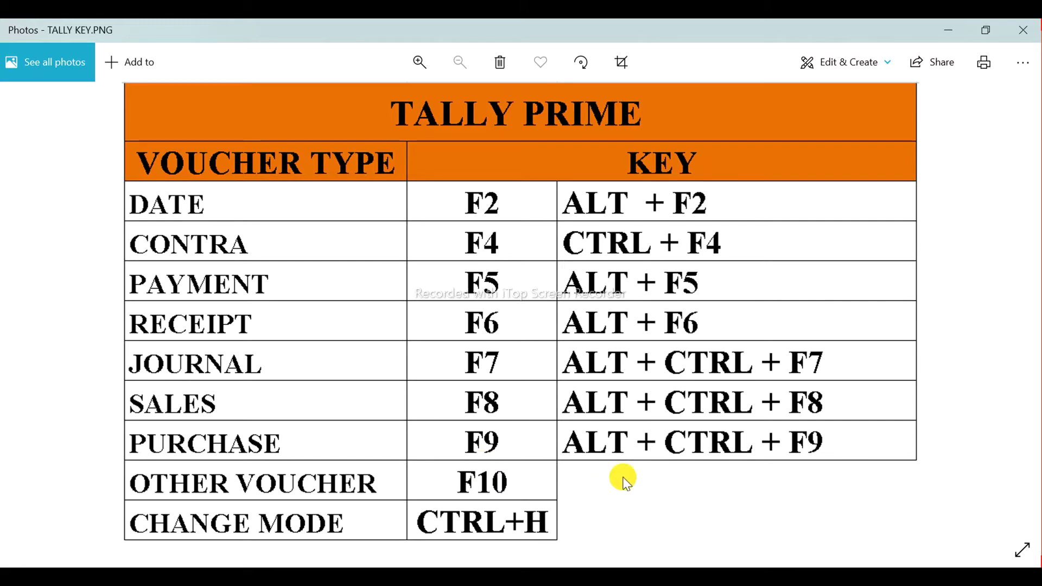
pyautogui.click(636, 575)
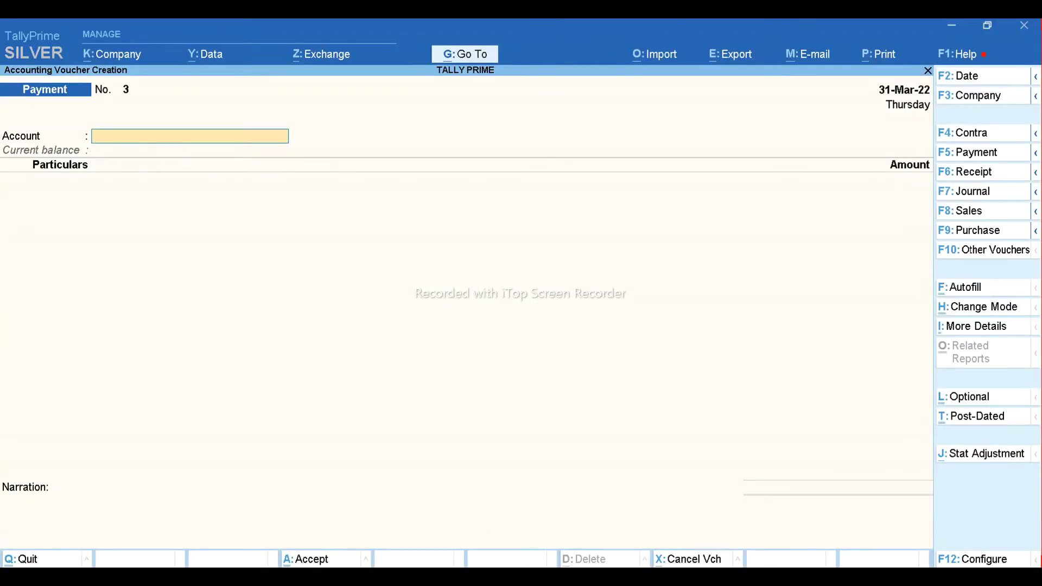
pyautogui.press('Escape')
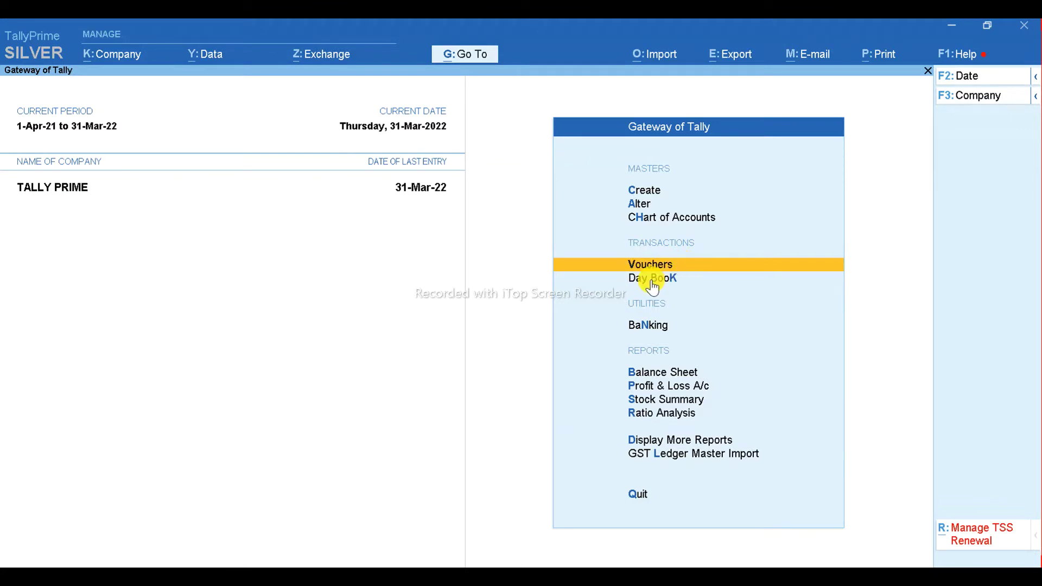
pyautogui.press('Return')
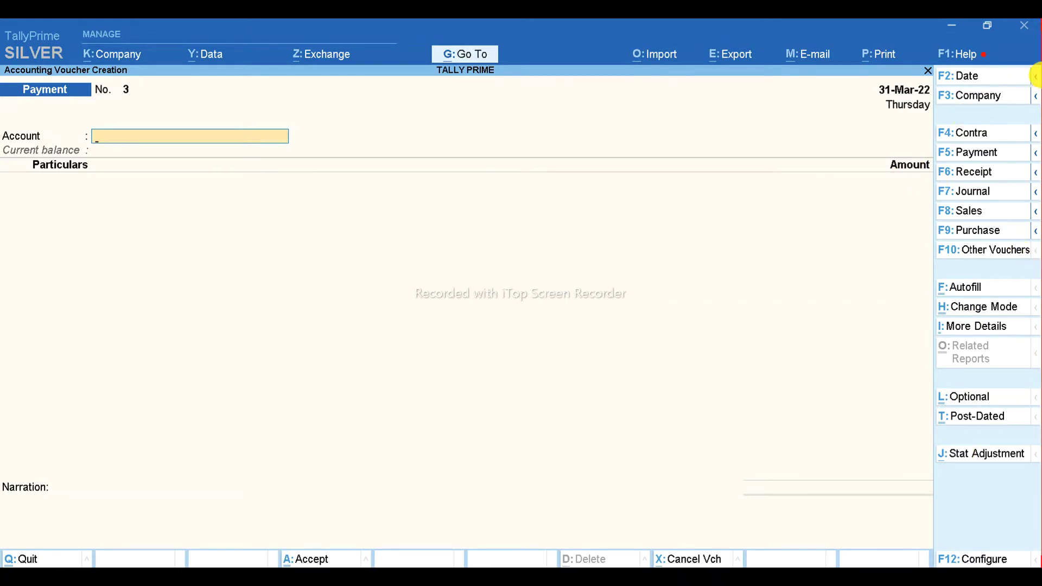
# Set the payment voucher's date to 1-Apr-21.
pyautogui.click(1036, 76)
pyautogui.click(914, 91)
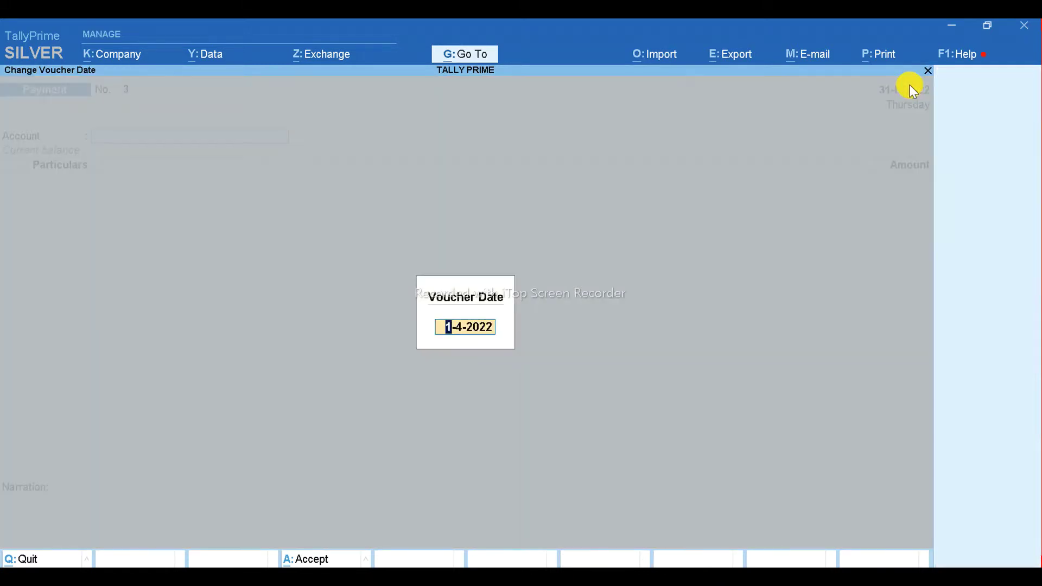
pyautogui.write('1.4')
pyautogui.press('Return')
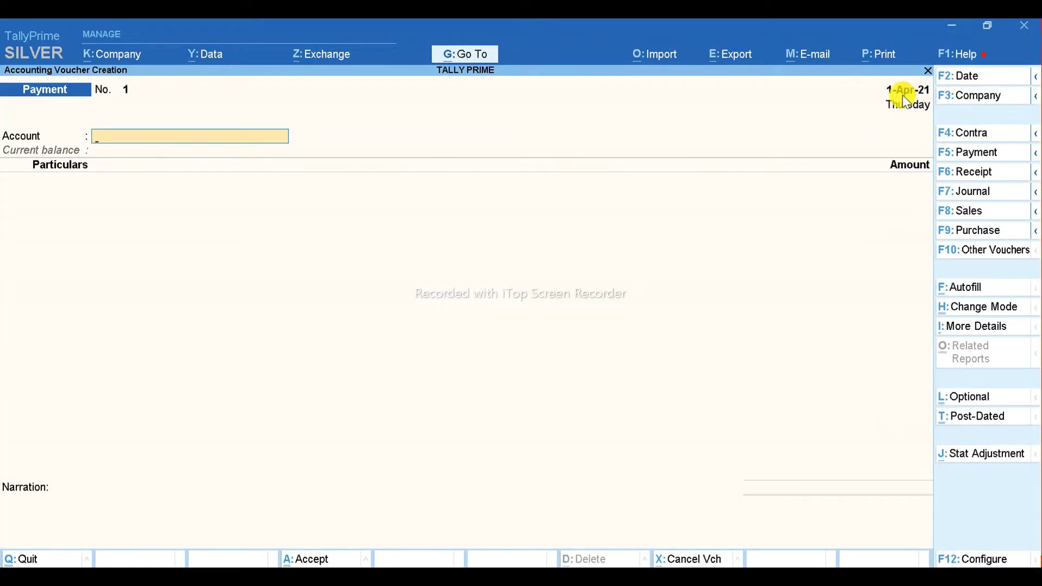
# Set the payment voucher's date to 5-Apr-21.
pyautogui.click(903, 96)
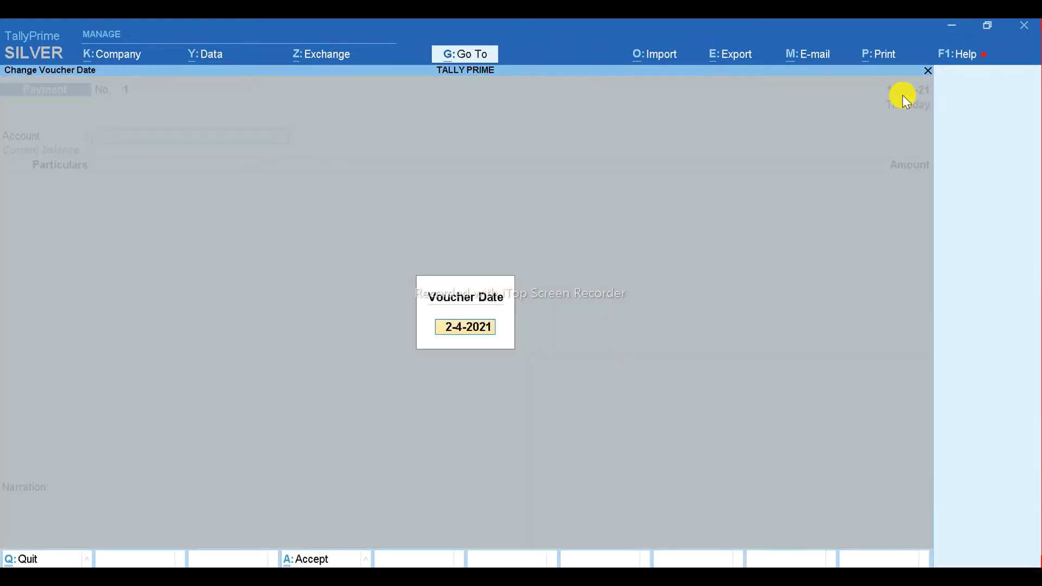
pyautogui.write('5.4')
pyautogui.press('Return')
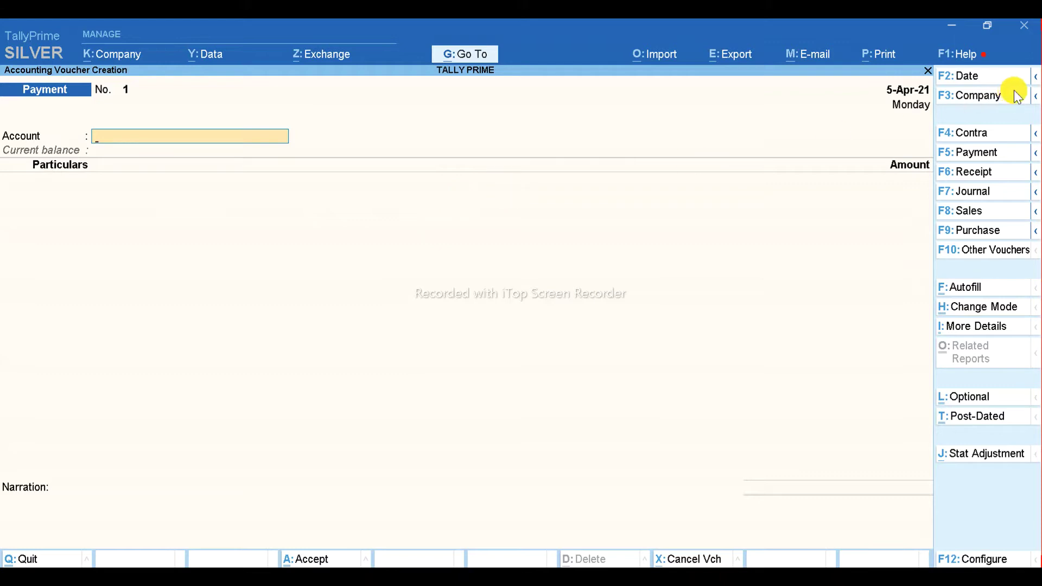
# View the Change Period settings and leave them without changing the From and To dates.
pyautogui.click(1034, 79)
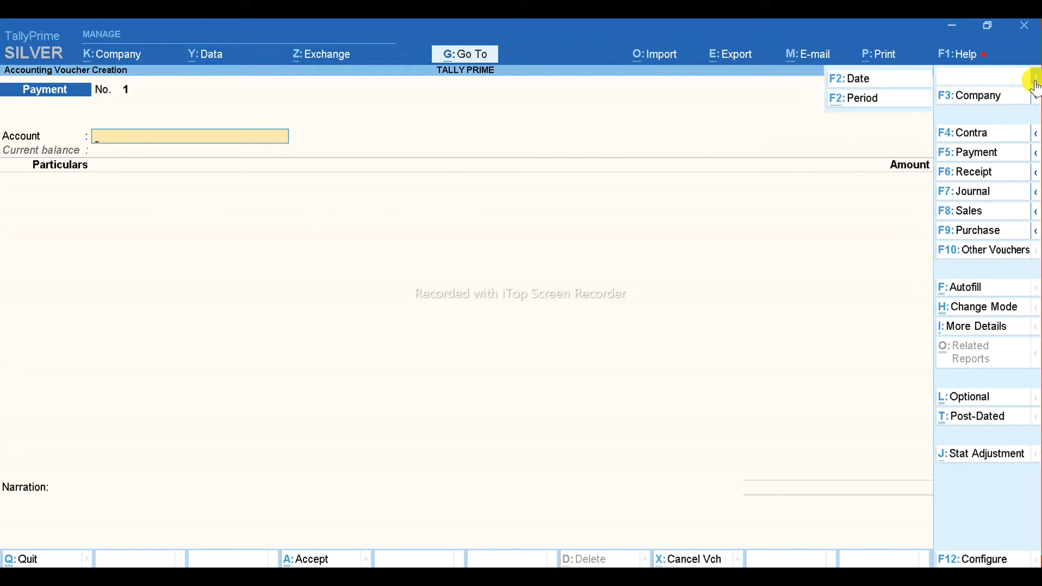
pyautogui.click(891, 101)
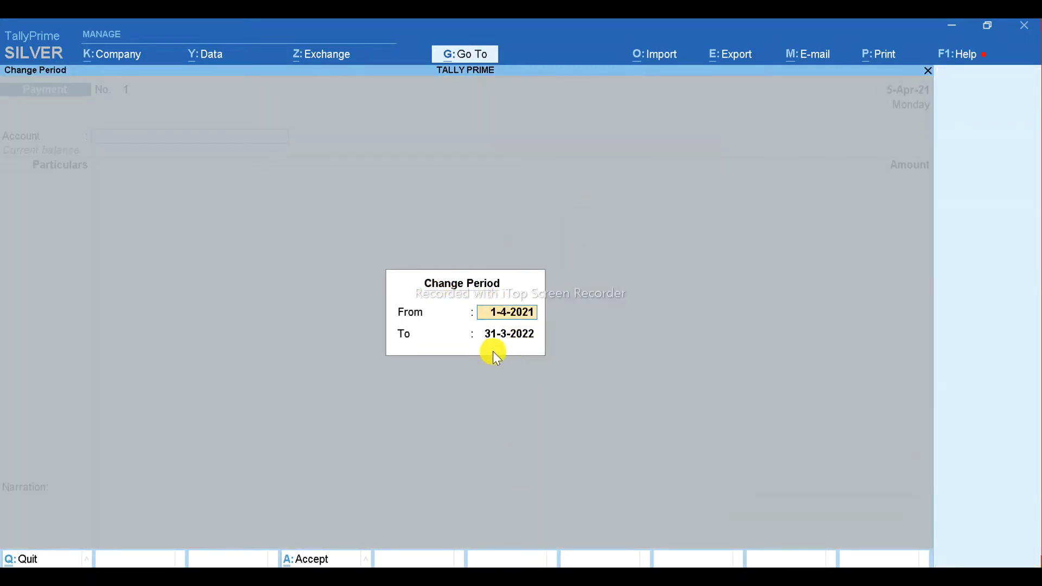
pyautogui.press('BackSpace')
pyautogui.press('Escape')
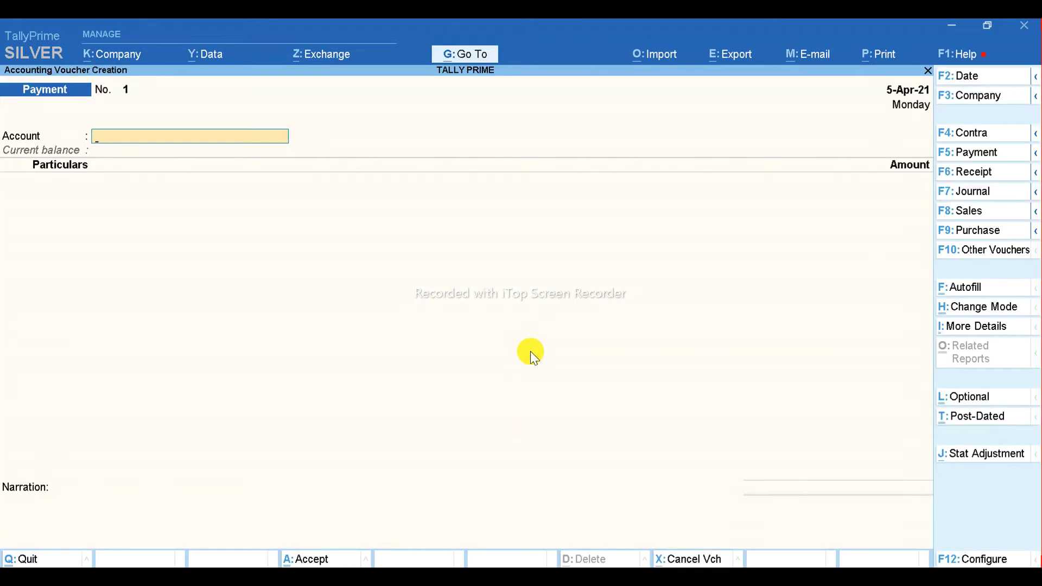
# View the company lists for changing and selecting a company, trying to select the Trading company.
pyautogui.click(1035, 96)
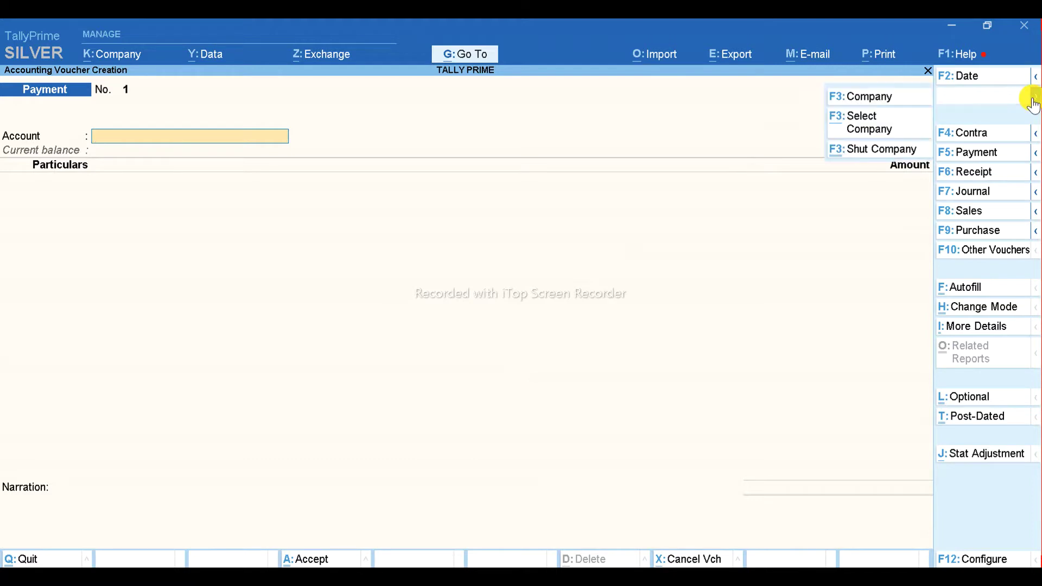
pyautogui.click(886, 101)
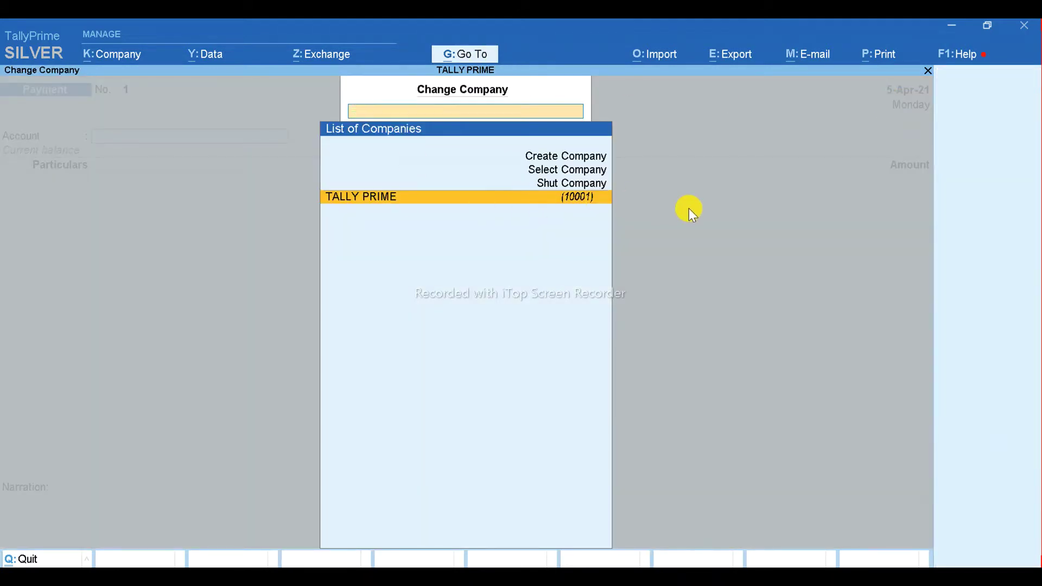
pyautogui.press('Escape')
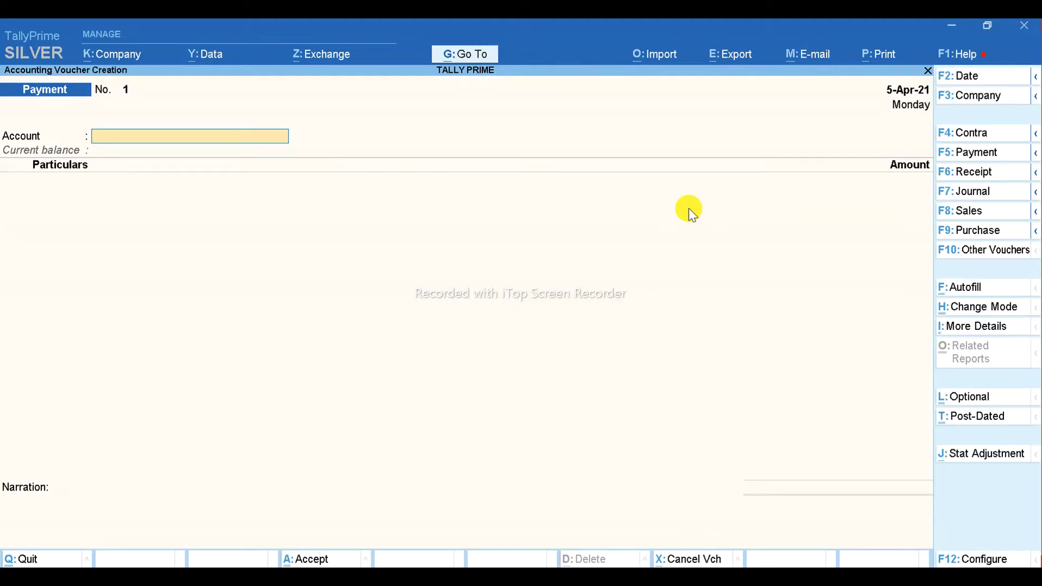
pyautogui.click(1035, 97)
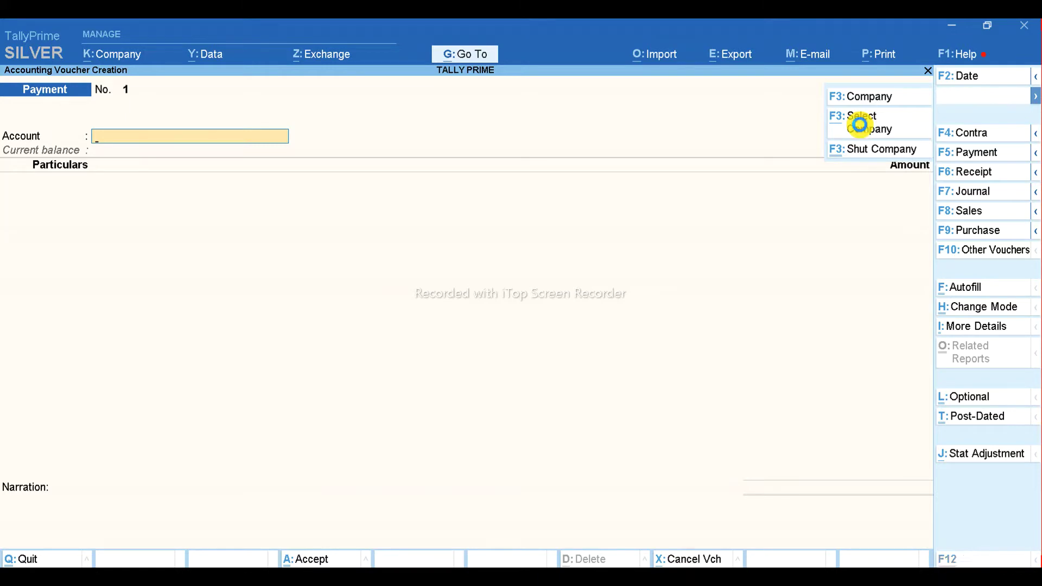
pyautogui.click(862, 126)
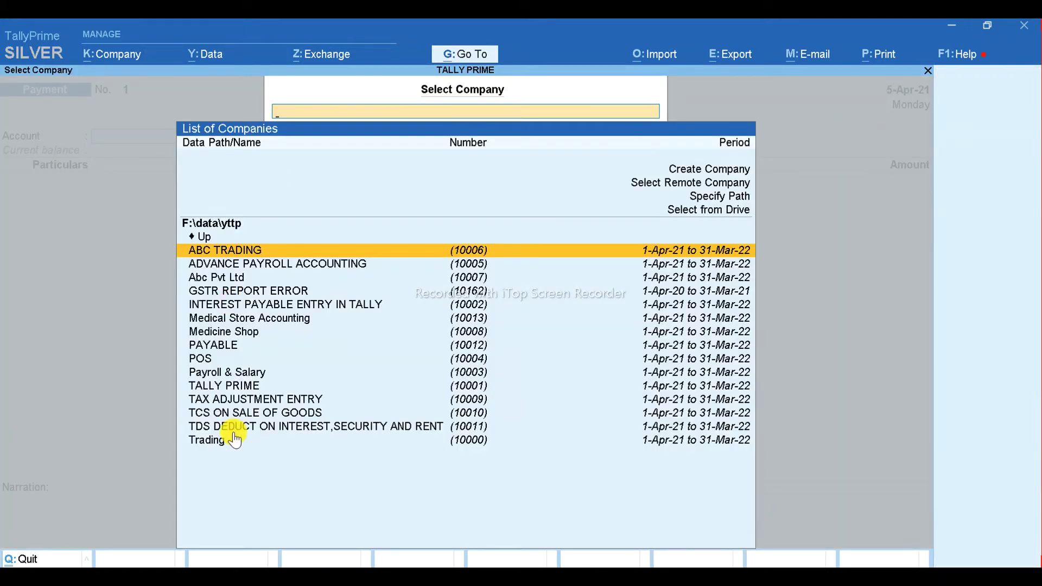
pyautogui.click(287, 442)
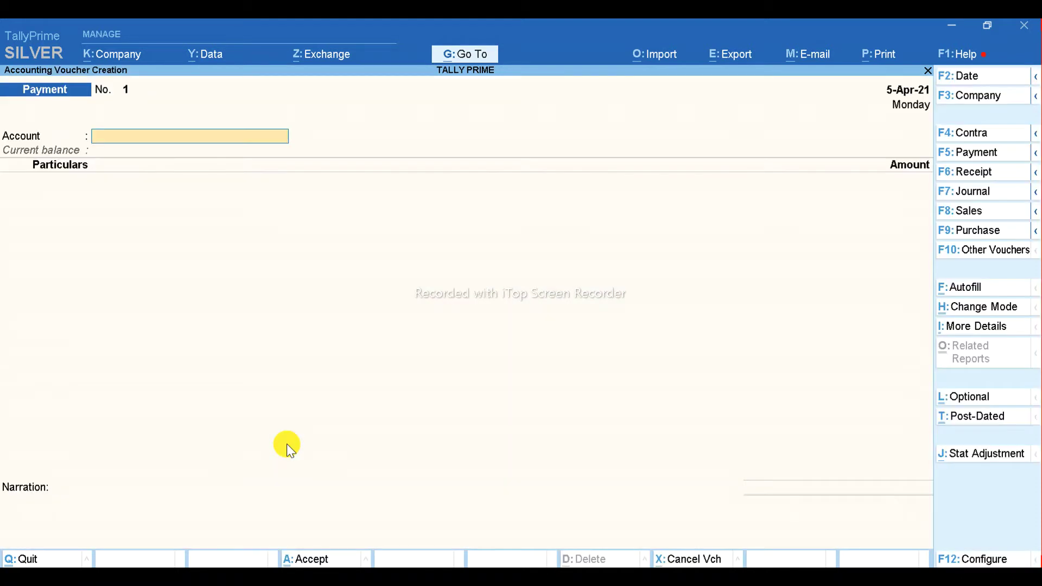
# View the Shut Company list and leave it without shutting any company.
pyautogui.click(1034, 100)
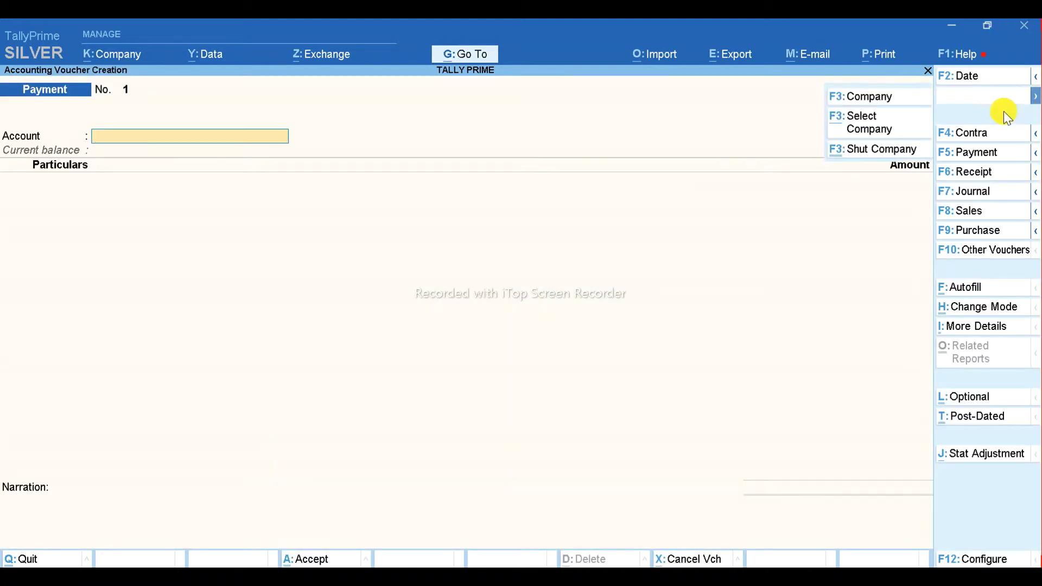
pyautogui.click(874, 155)
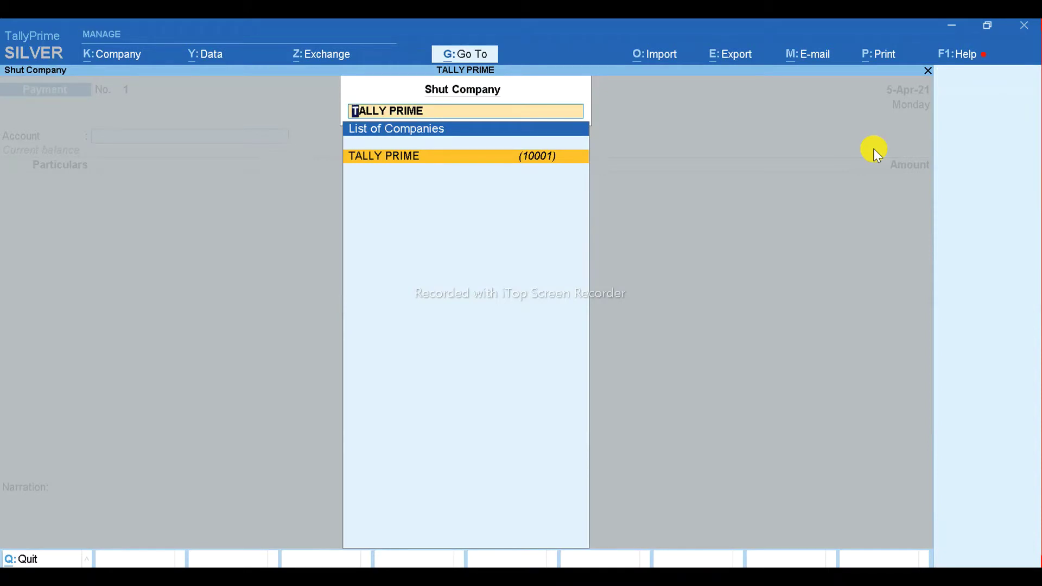
pyautogui.press('Escape')
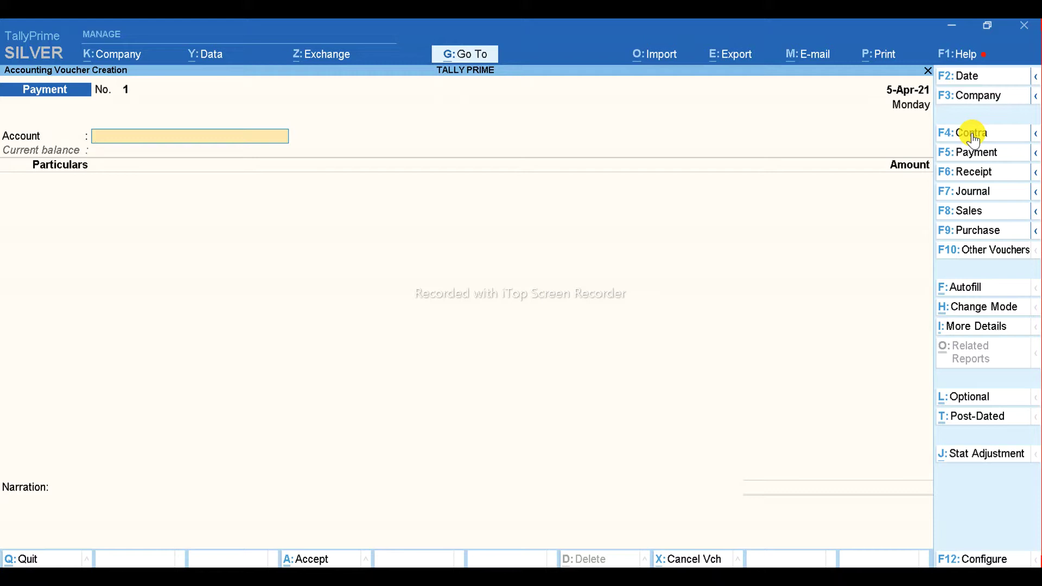
# Enter SBI BANK as the payment voucher's account and add a Cash particular with an amount of 5000.
pyautogui.write('SBI')
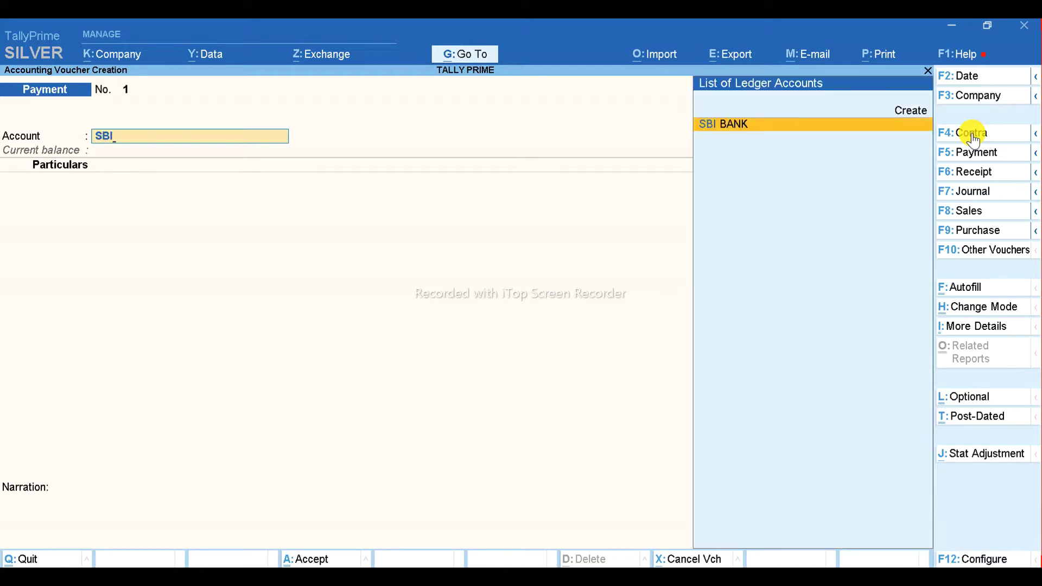
pyautogui.press('Return')
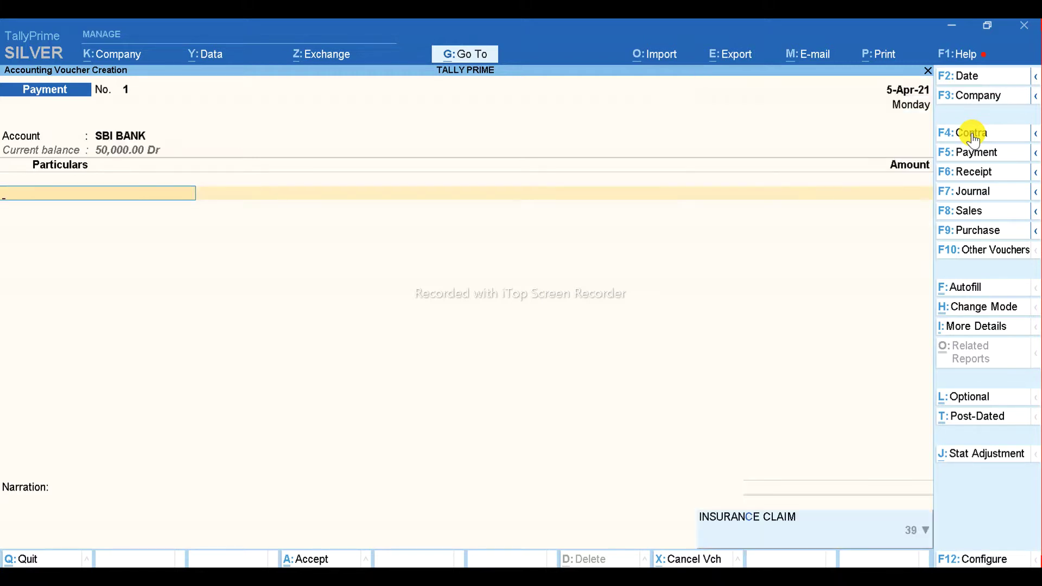
pyautogui.write('CASH')
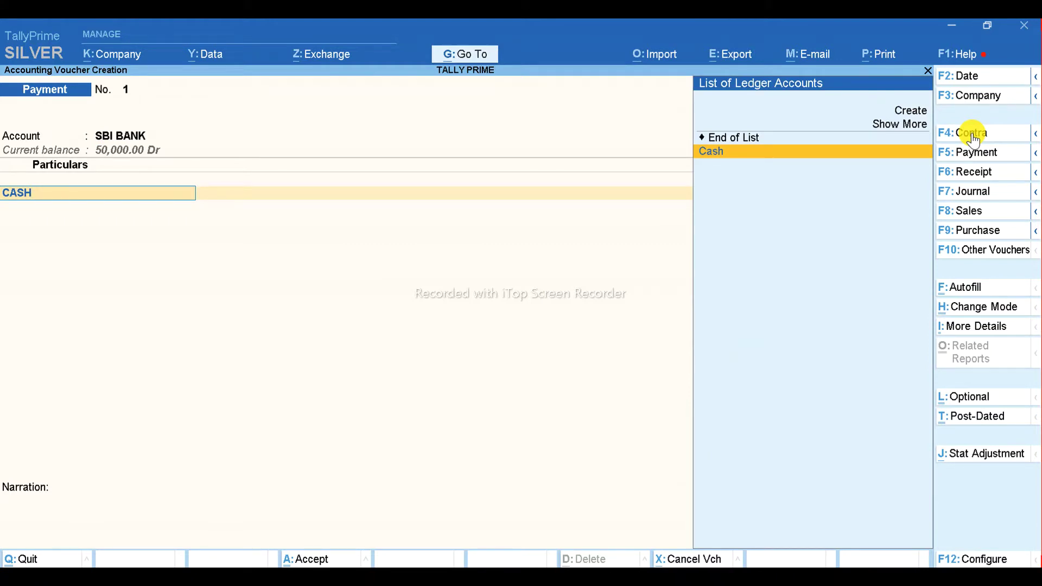
pyautogui.press('Return')
pyautogui.write('5000')
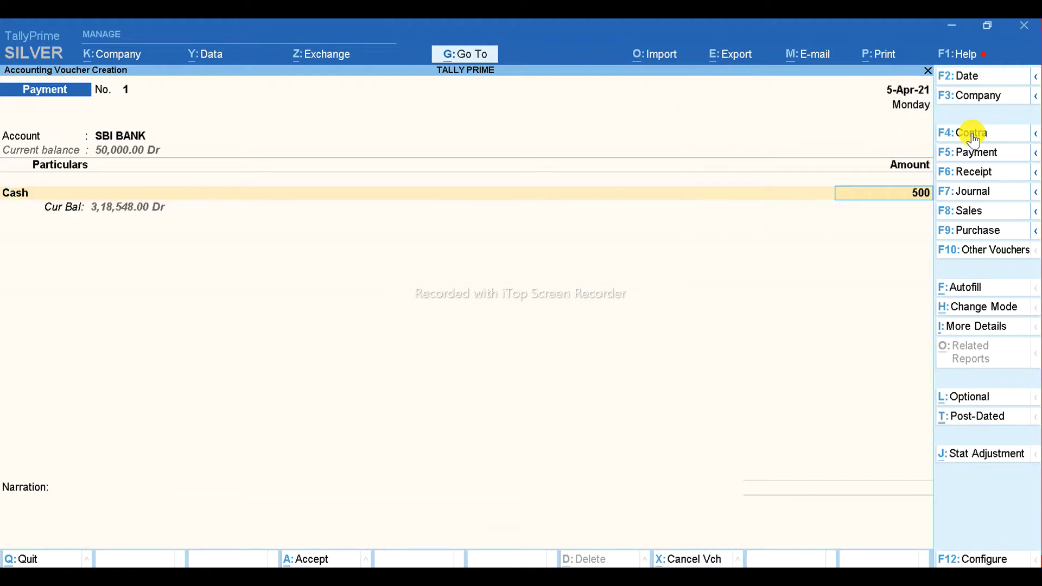
pyautogui.press('Return')
pyautogui.press('Return')
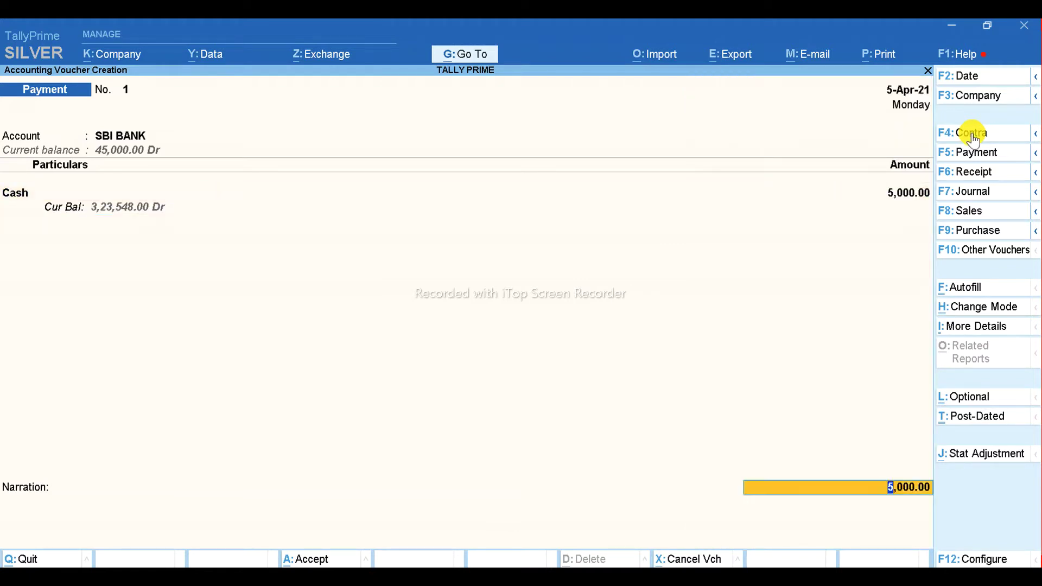
# Open the bank allocation for SBI BANK and expand its transaction types to the full list.
pyautogui.press('Return')
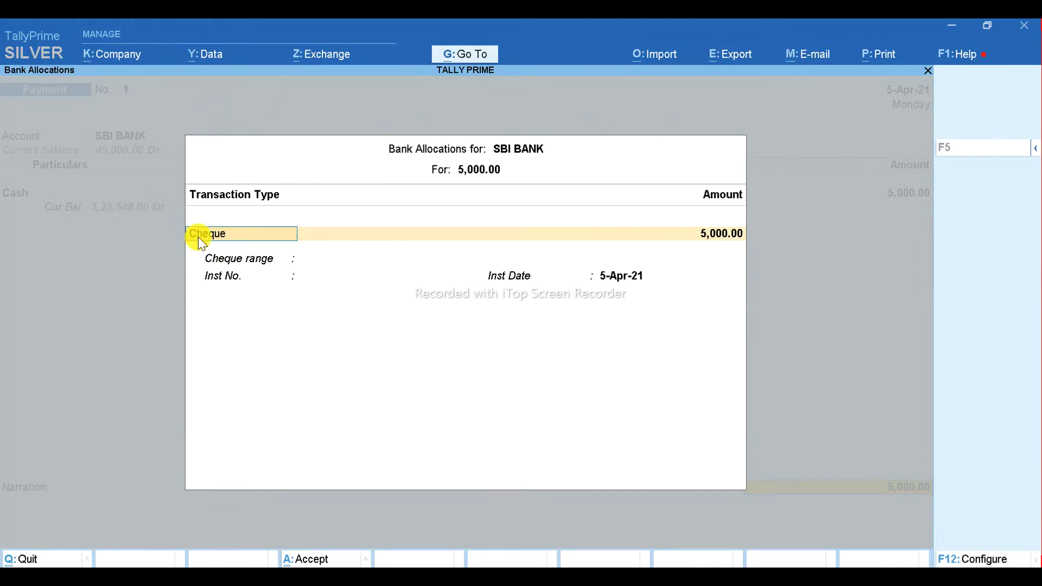
pyautogui.click(237, 237)
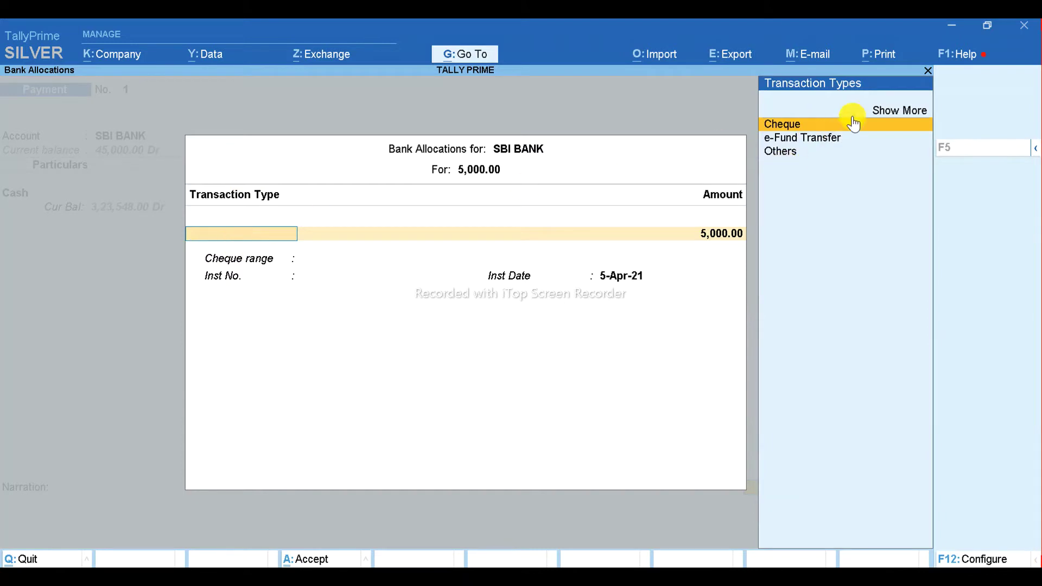
pyautogui.click(885, 115)
pyautogui.press('Down')
pyautogui.press('Down')
pyautogui.press('Down')
pyautogui.press('Down')
pyautogui.press('Down')
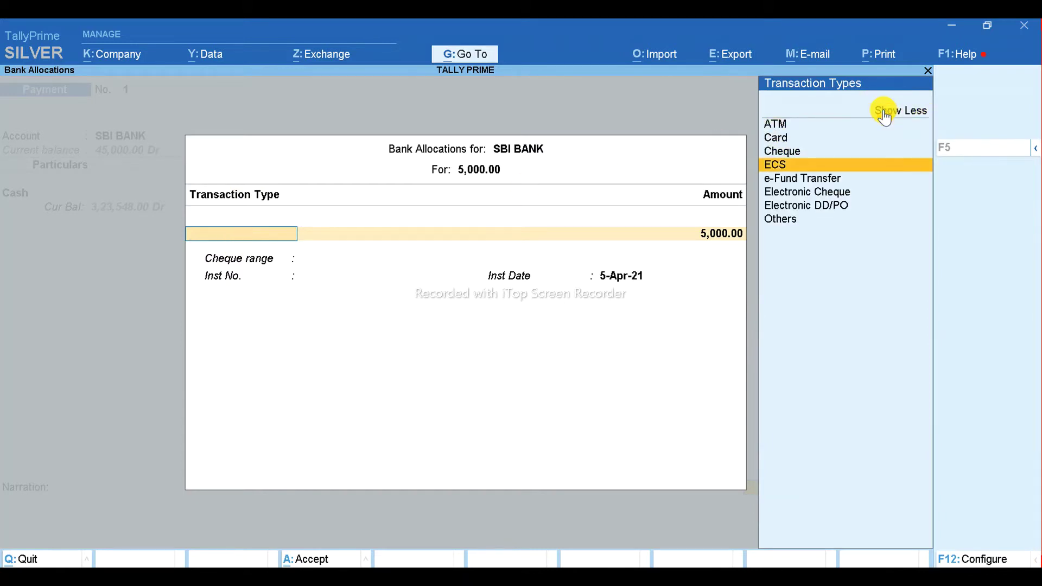
pyautogui.press('Up')
pyautogui.press('Up')
pyautogui.press('Up')
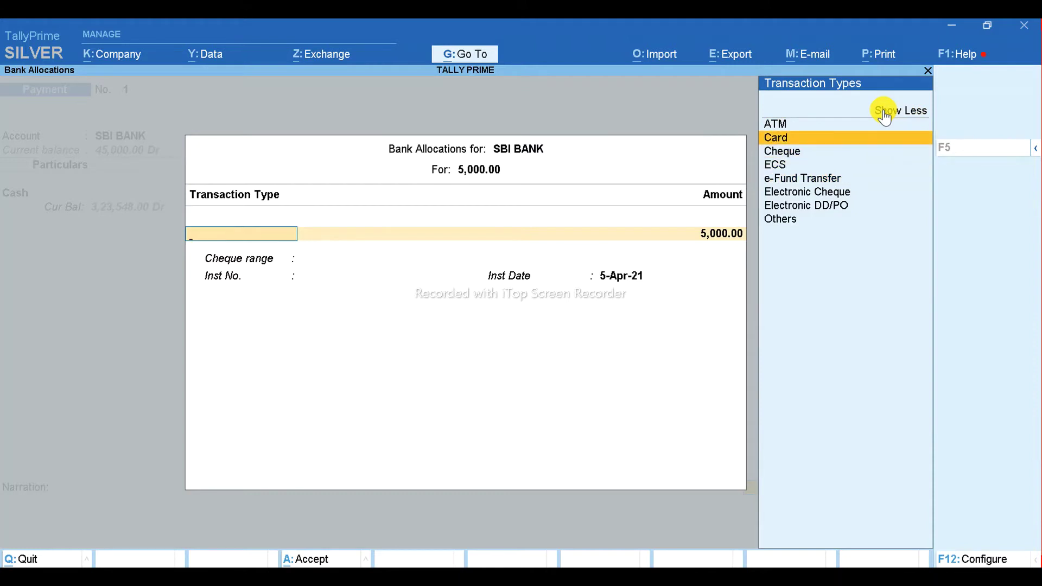
# Choose Others as the transaction type and complete the bank allocation with the instrument number left blank.
pyautogui.press('Down')
pyautogui.press('Down')
pyautogui.press('Down')
pyautogui.press('Down')
pyautogui.press('Down')
pyautogui.press('Down')
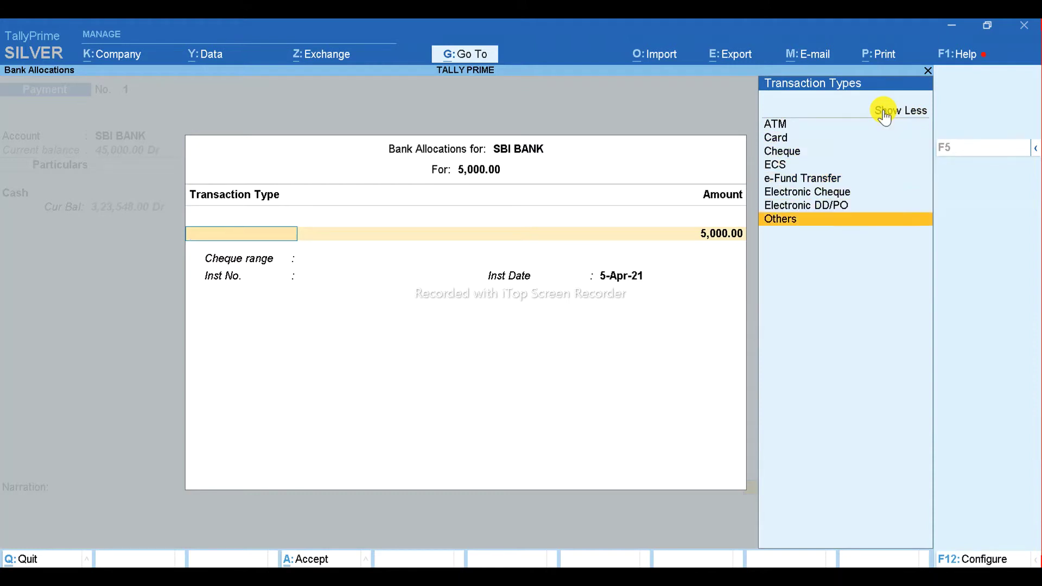
pyautogui.press('Return')
pyautogui.press('Return')
pyautogui.press('Return')
pyautogui.press('Return')
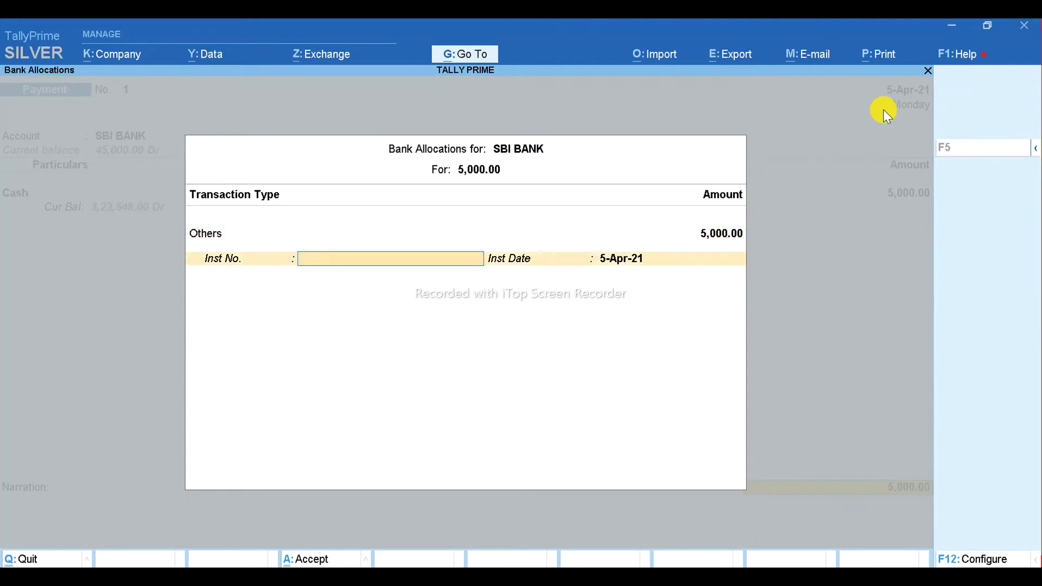
pyautogui.press('Return')
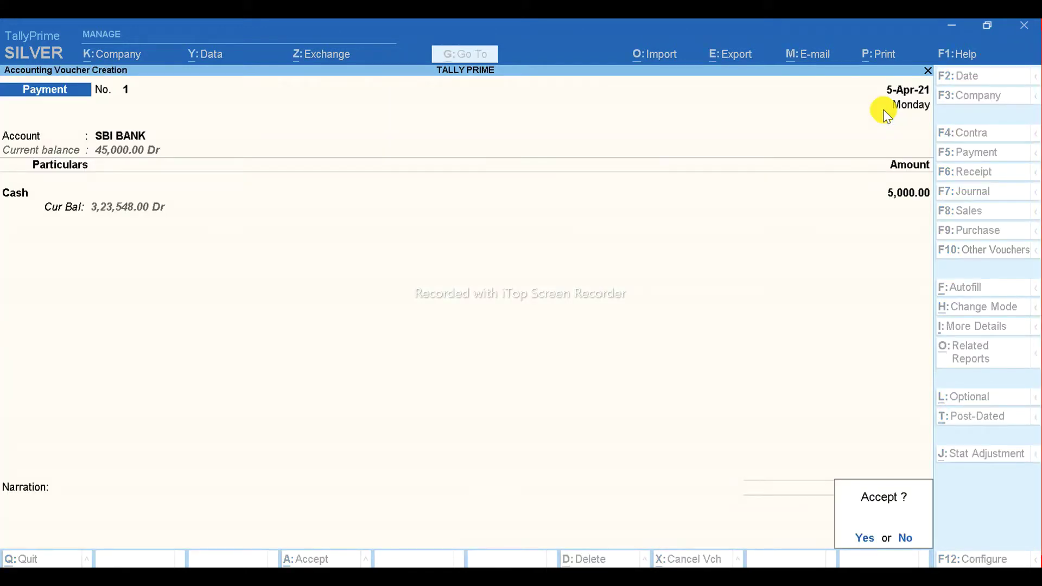
# Change the payment voucher to a Contra voucher with SBI BANK as the account and a Cash particular of 5,000.
pyautogui.click(118, 138)
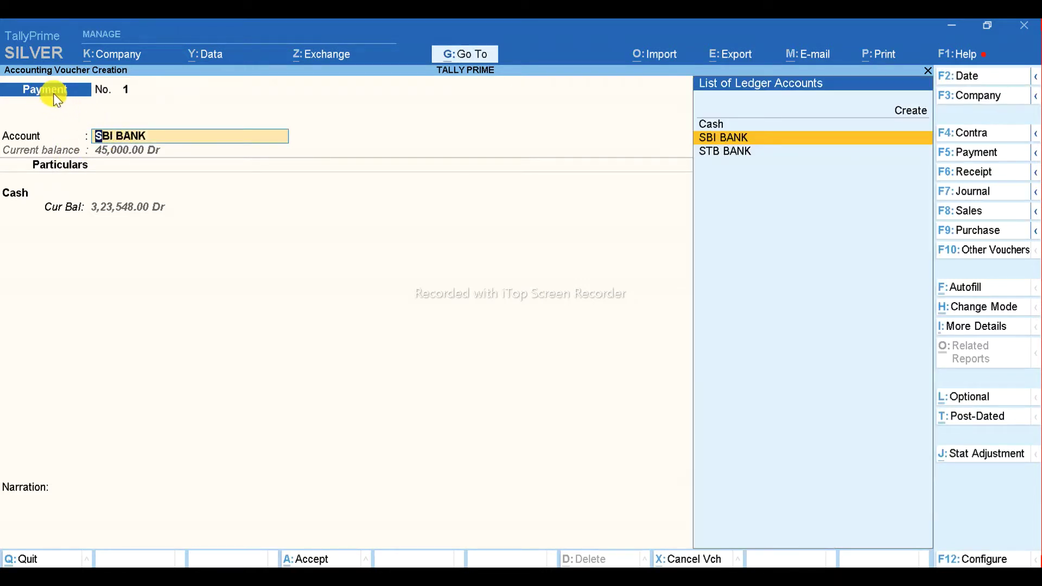
pyautogui.click(971, 135)
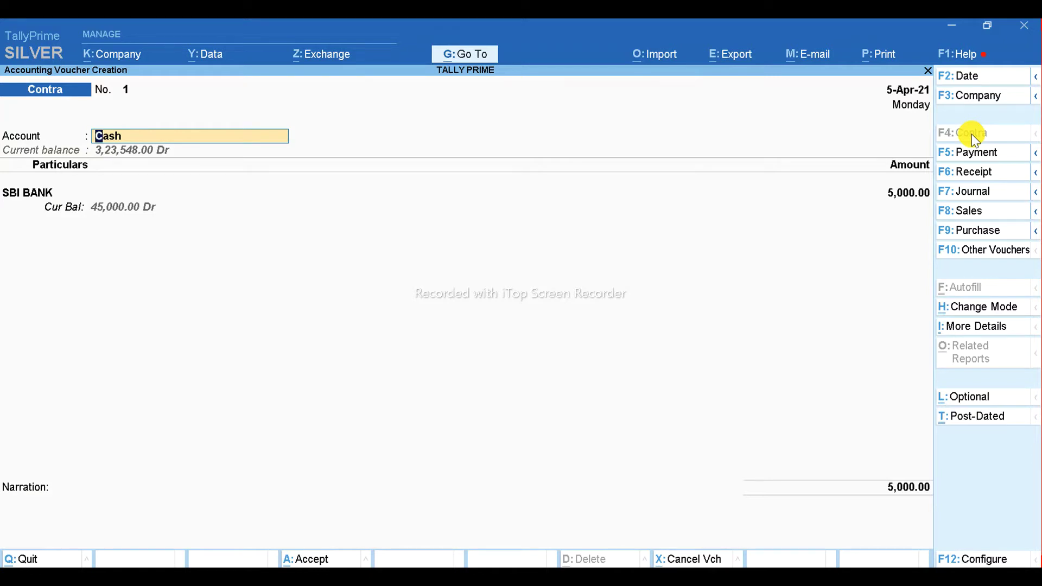
pyautogui.write('SBI')
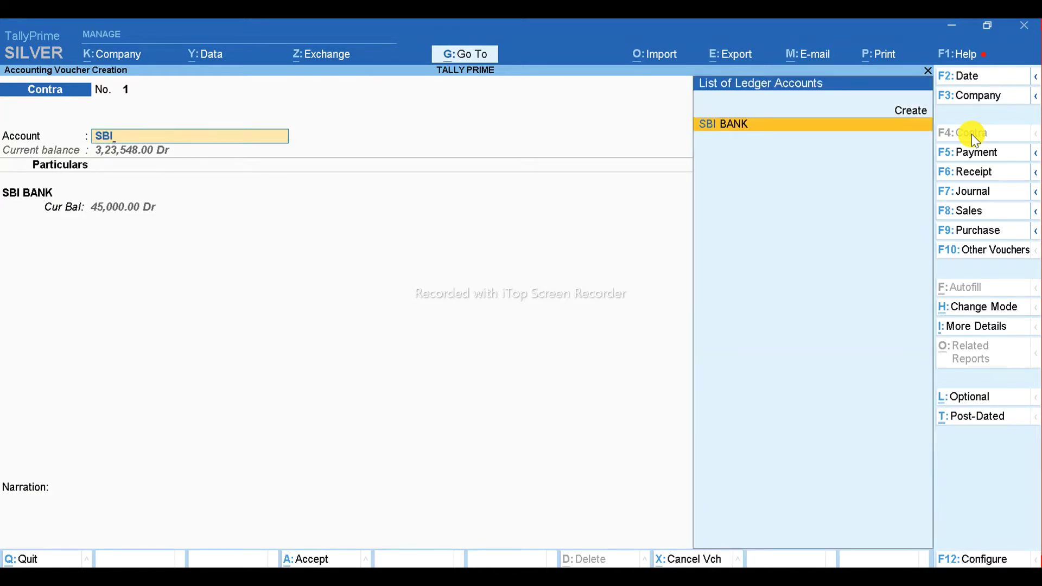
pyautogui.press('Return')
pyautogui.write('CAS')
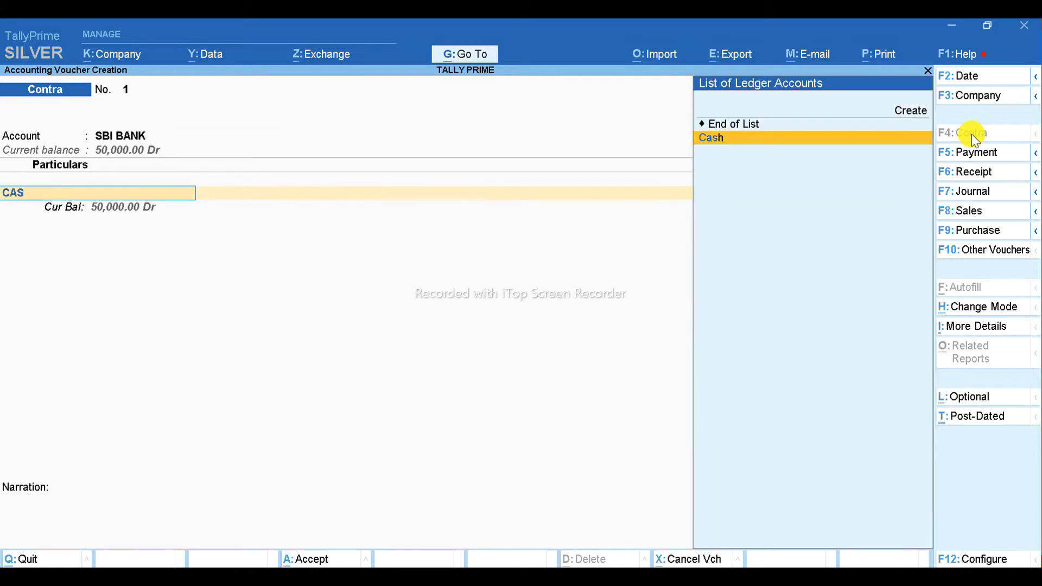
pyautogui.press('Return')
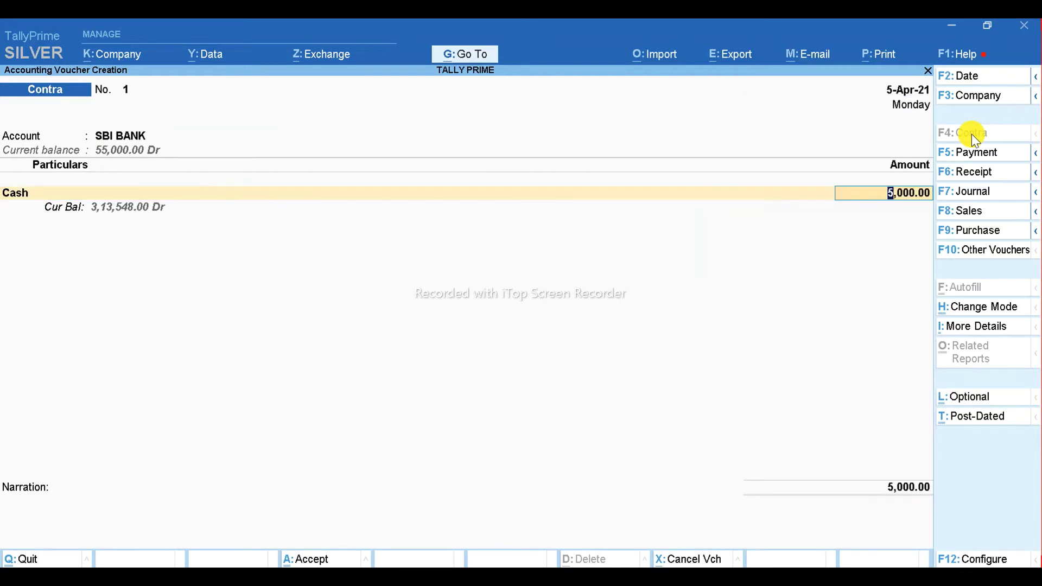
pyautogui.press('Return')
pyautogui.press('Return')
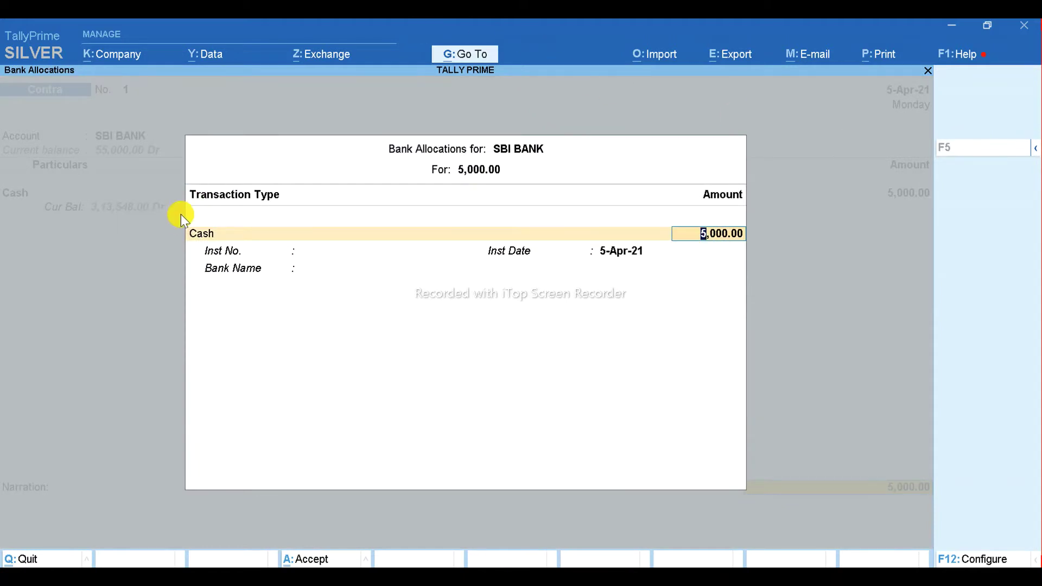
# Keep Cash as the transaction type and 5,000 as the amount in SBI BANK's bank allocation.
pyautogui.click(197, 235)
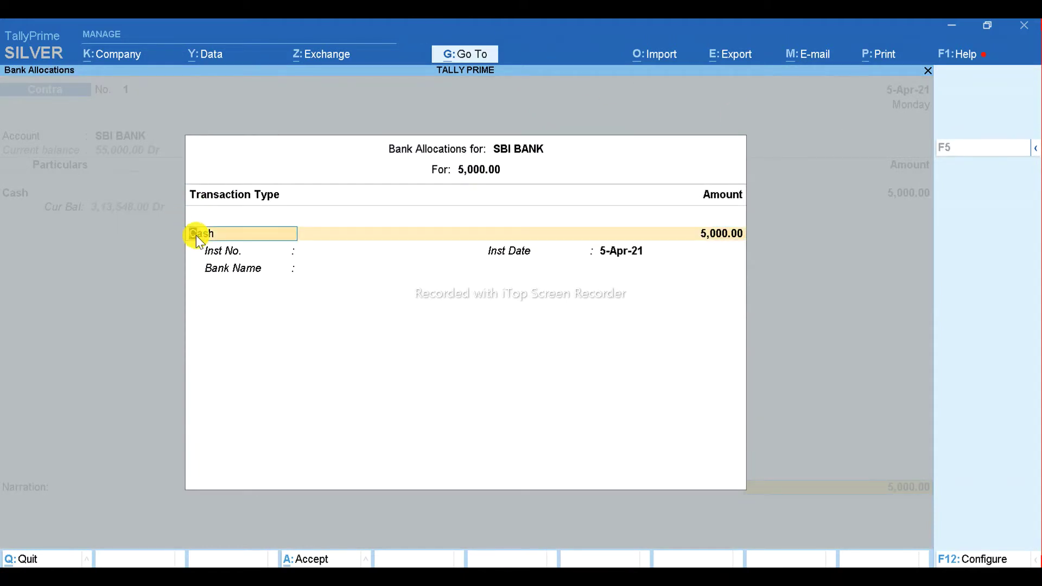
pyautogui.press('Return')
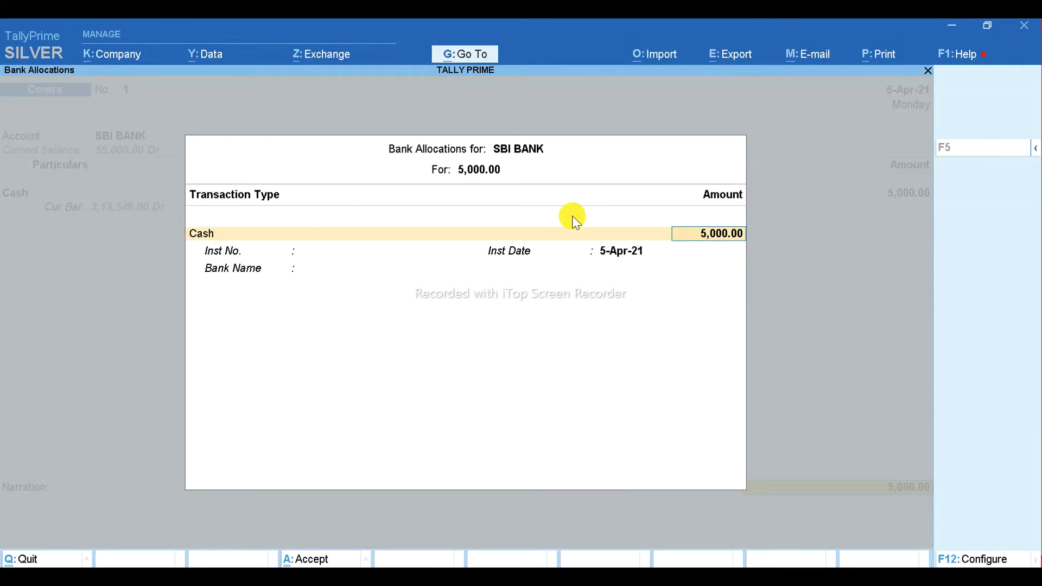
pyautogui.hotkey('shift', 'Tab')
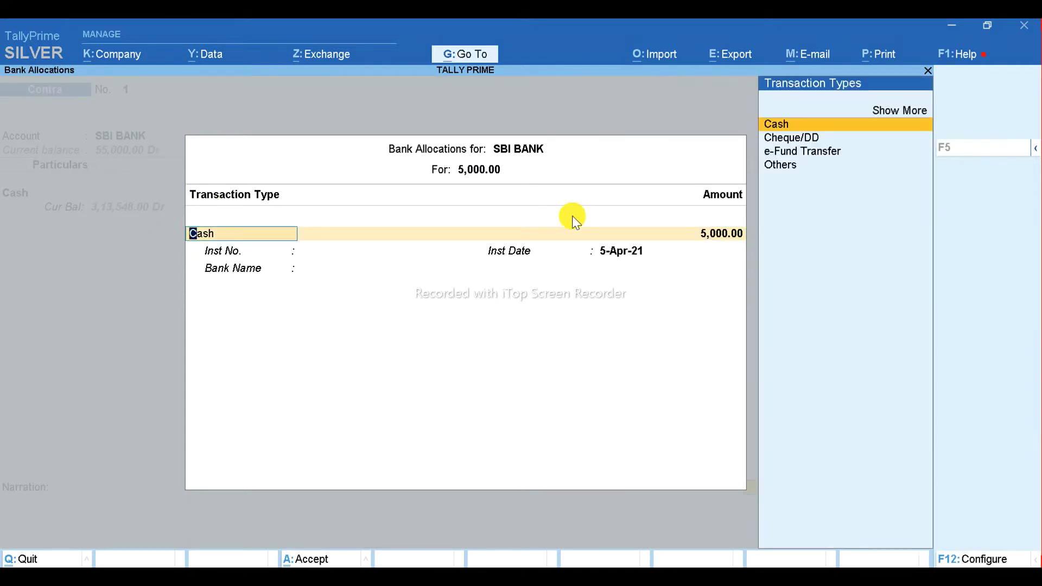
pyautogui.press('Return')
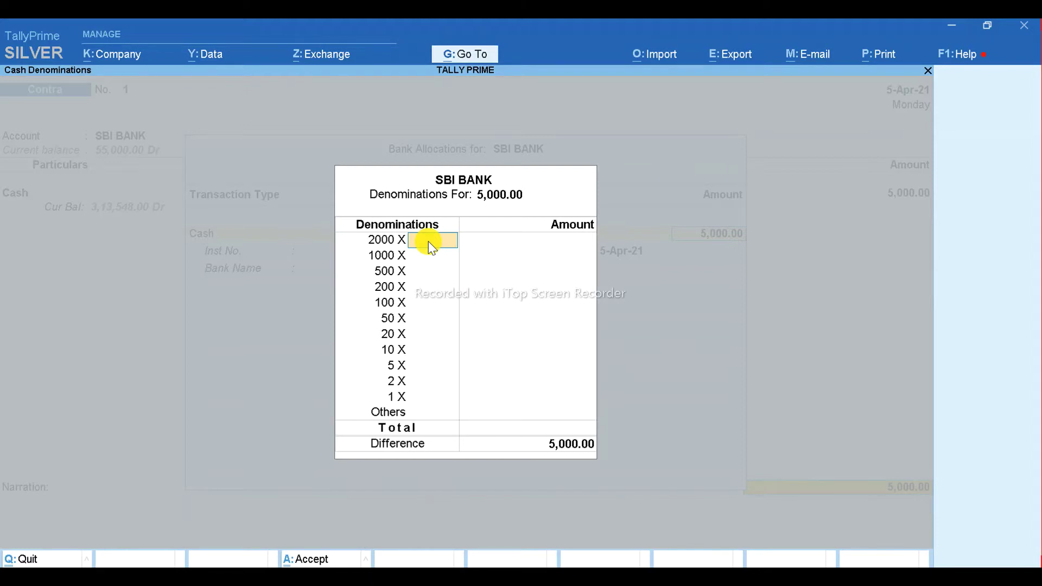
# Enter the cash denominations as 2 notes of 2000 and 2 notes of 500.
pyautogui.write('2')
pyautogui.press('Return')
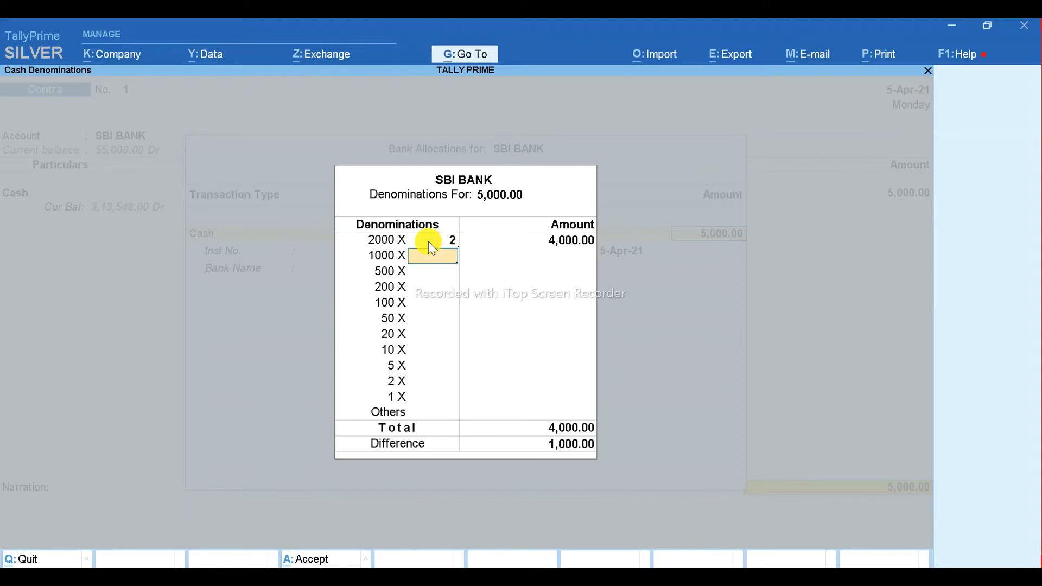
pyautogui.press('Return')
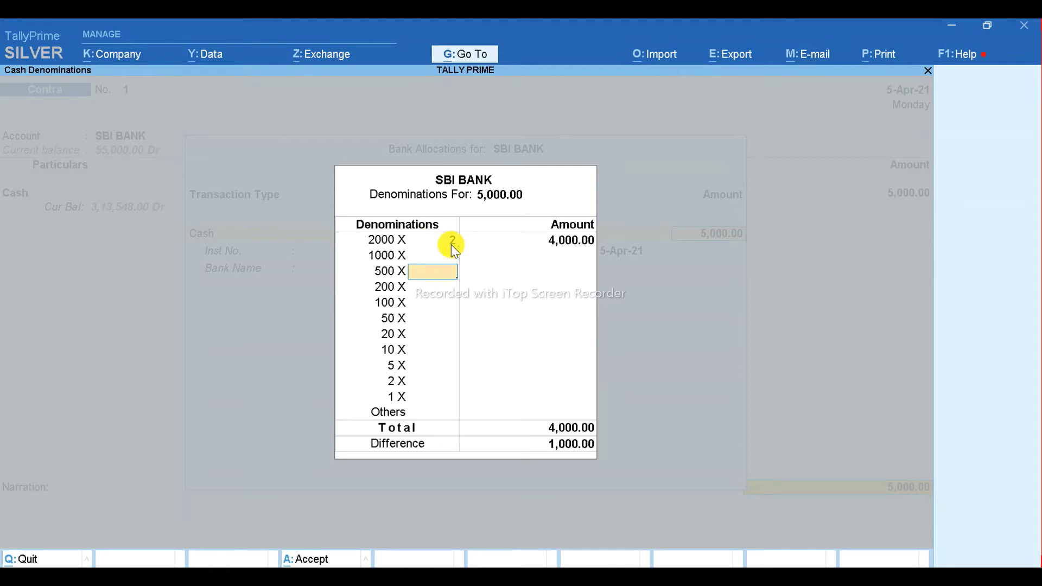
pyautogui.write('2')
pyautogui.press('Return')
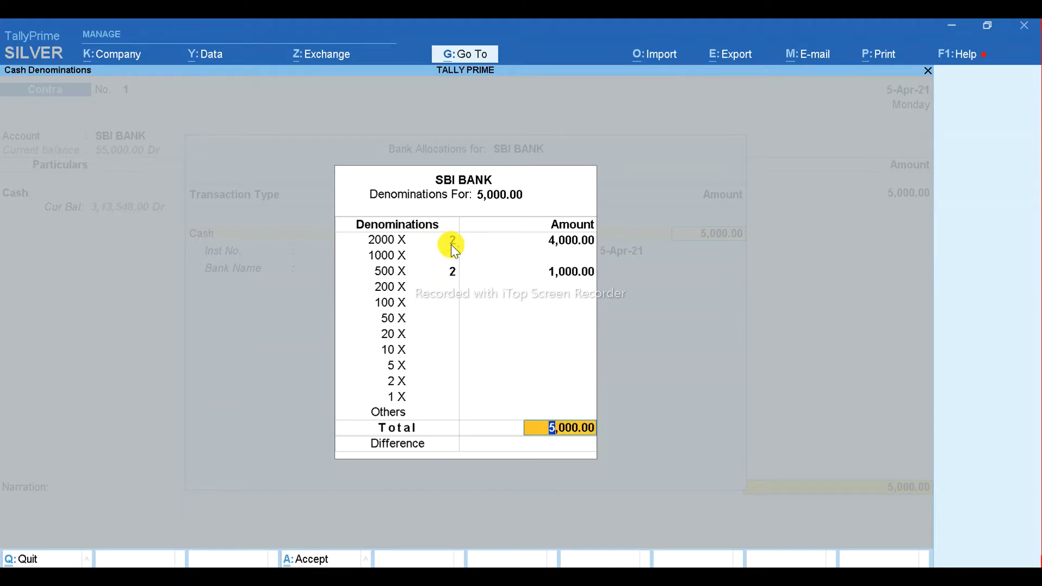
pyautogui.press('Return')
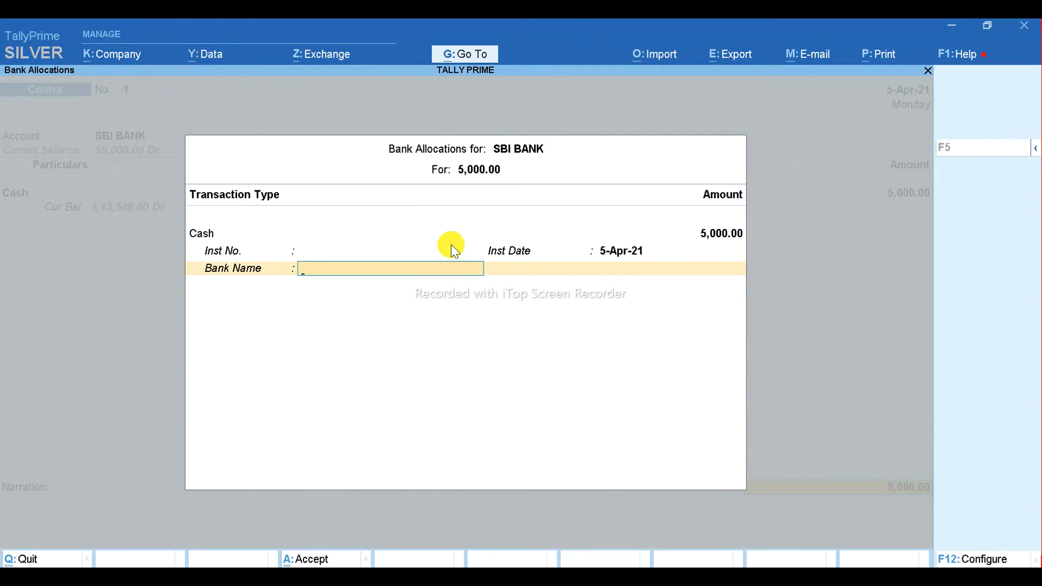
# Complete the bank allocation with the bank name blank and save the Contra voucher without a narration.
pyautogui.press('Return')
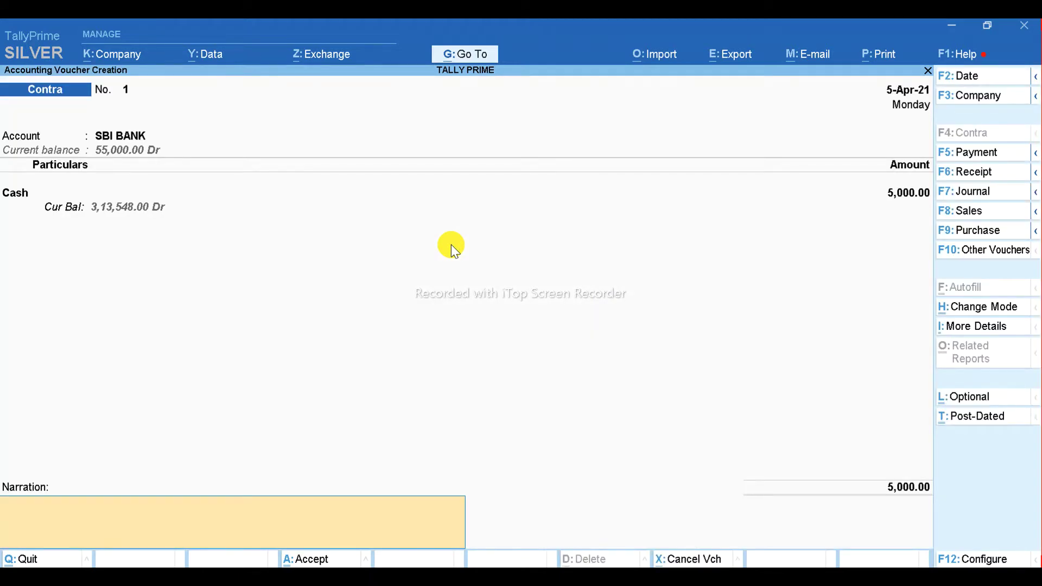
pyautogui.press('Return')
pyautogui.press('Return')
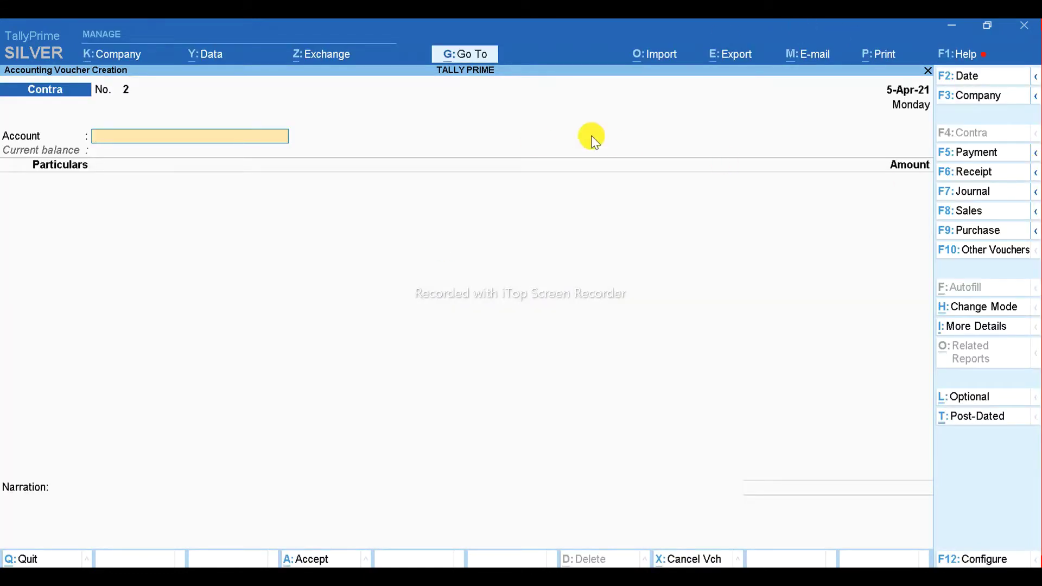
# Switch to a new voucher of the standard Payment type.
pyautogui.click(980, 153)
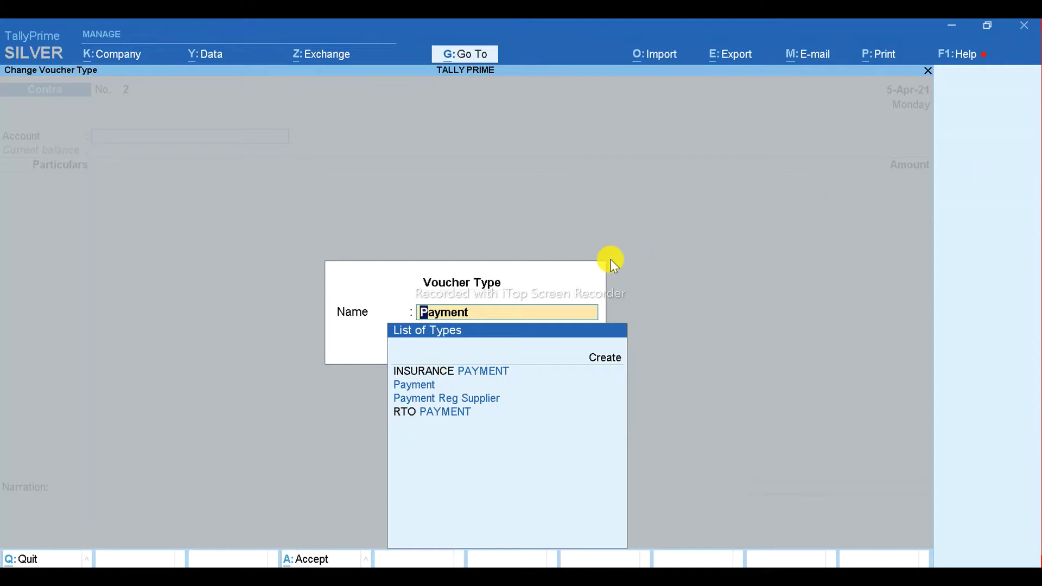
pyautogui.press('Down')
pyautogui.press('Down')
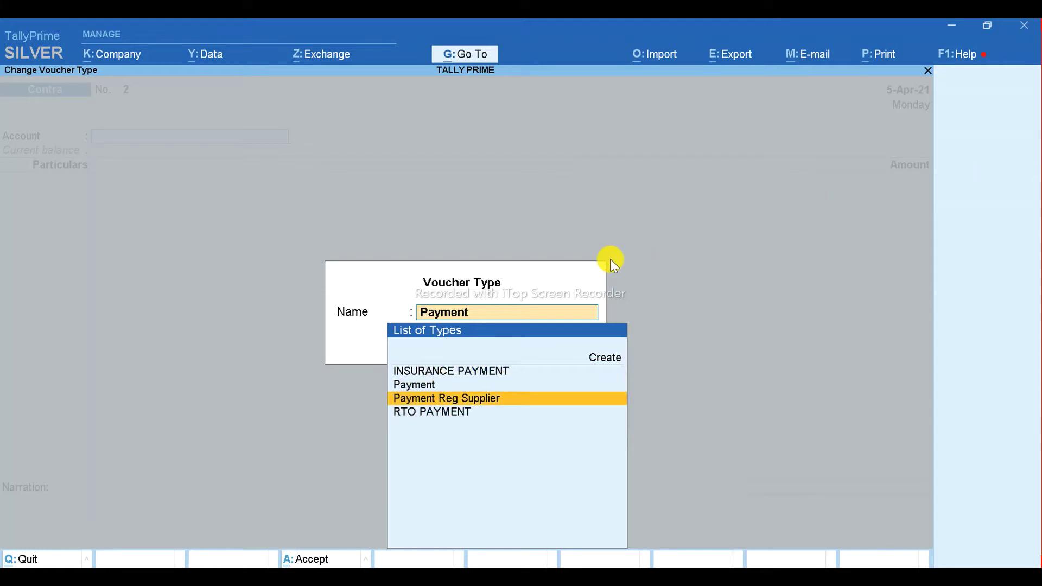
pyautogui.press('Up')
pyautogui.press('Return')
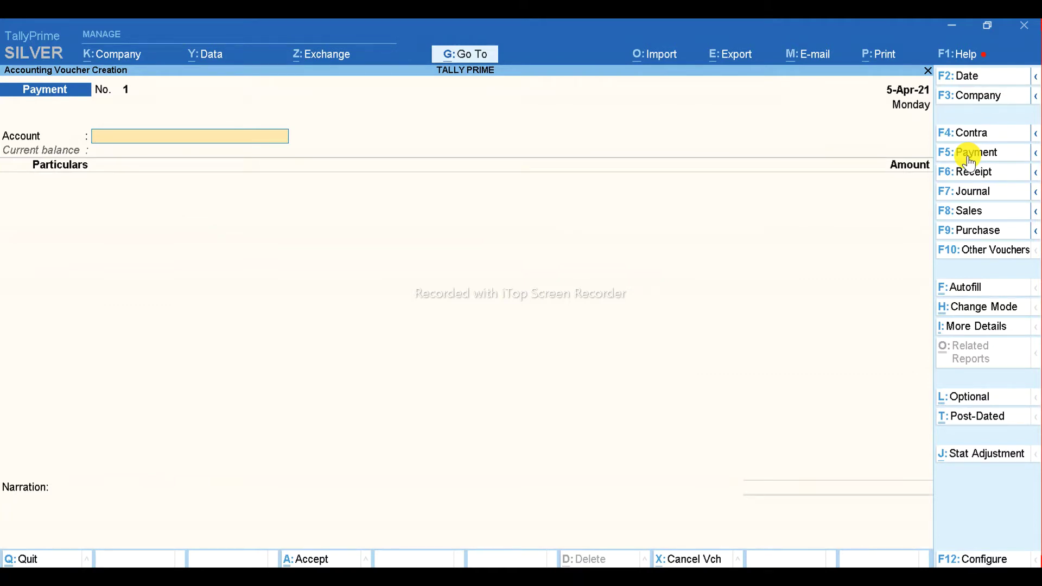
# Enter Cash as the payment voucher's account and add a Computer Equipment particular with an amount of 500.
pyautogui.write('CASH')
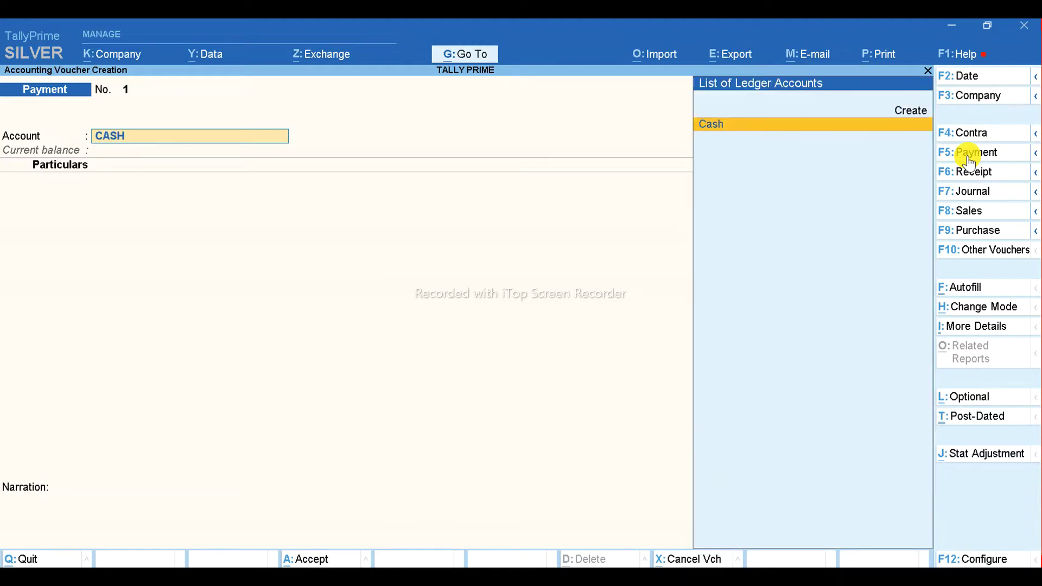
pyautogui.press('Return')
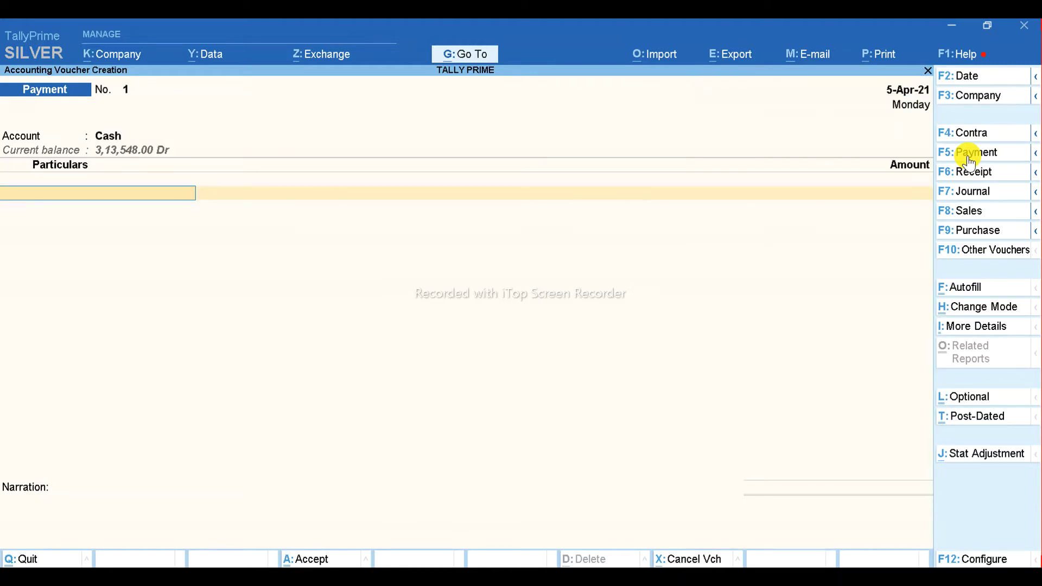
pyautogui.write('EN')
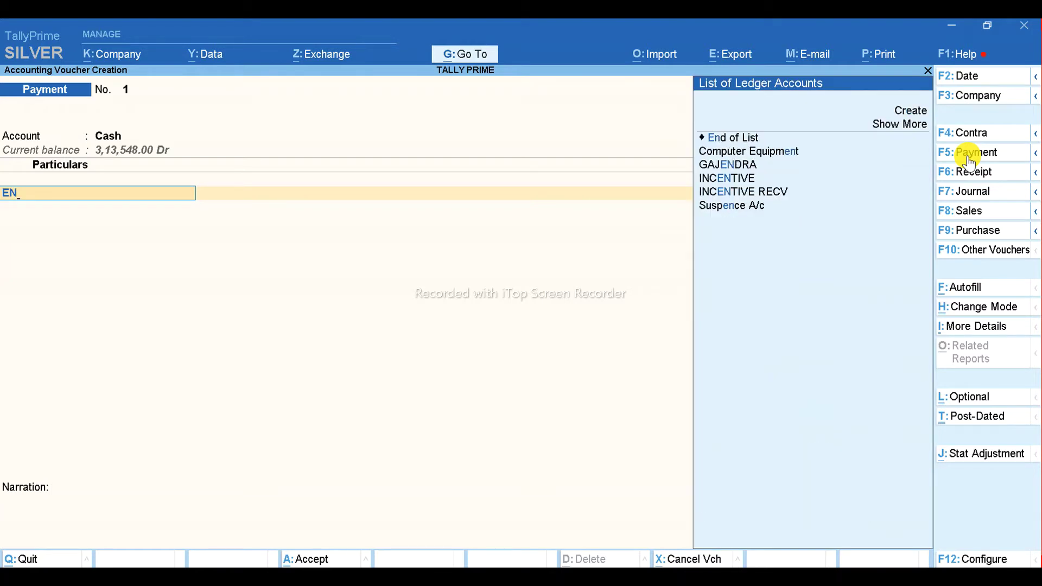
pyautogui.press('Down')
pyautogui.press('Return')
pyautogui.write('5')
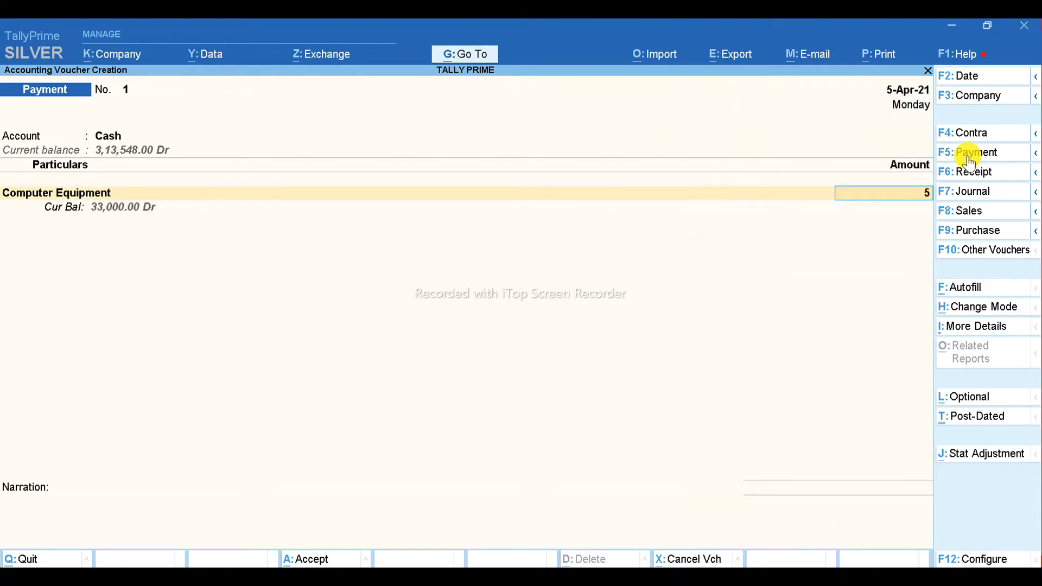
pyautogui.write('00')
pyautogui.press('Return')
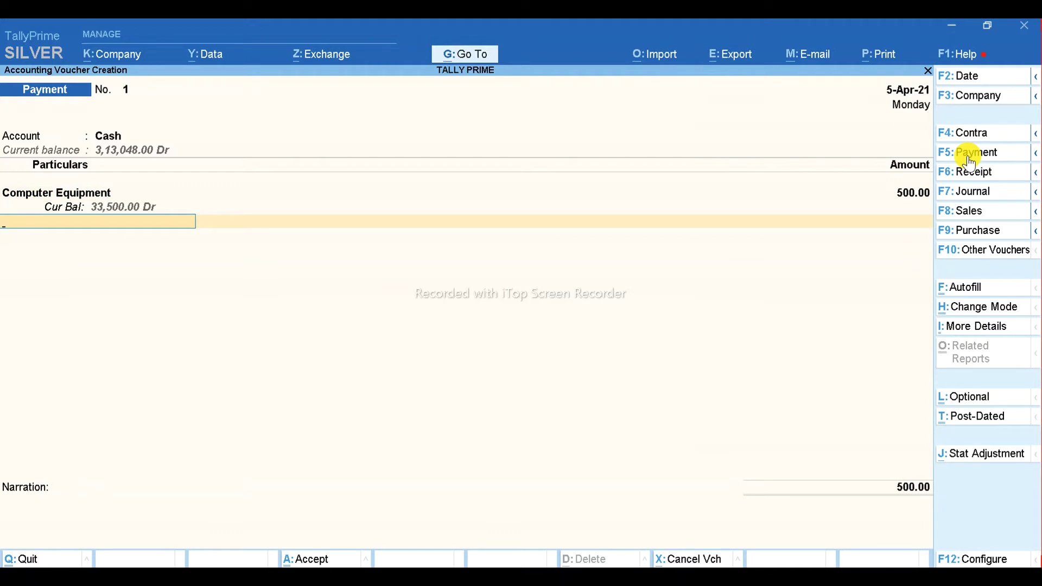
# Change the payment voucher's account to SBI BANK, keeping the Computer Equipment particular of 500, and end the particulars list.
pyautogui.press('BackSpace')
pyautogui.press('BackSpace')
pyautogui.press('BackSpace')
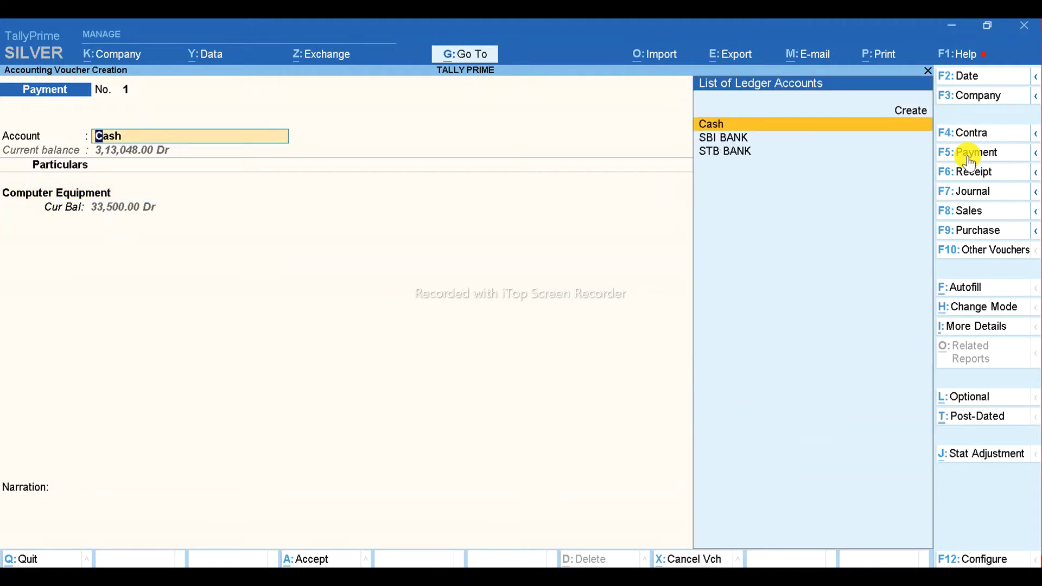
pyautogui.press('Down')
pyautogui.press('Return')
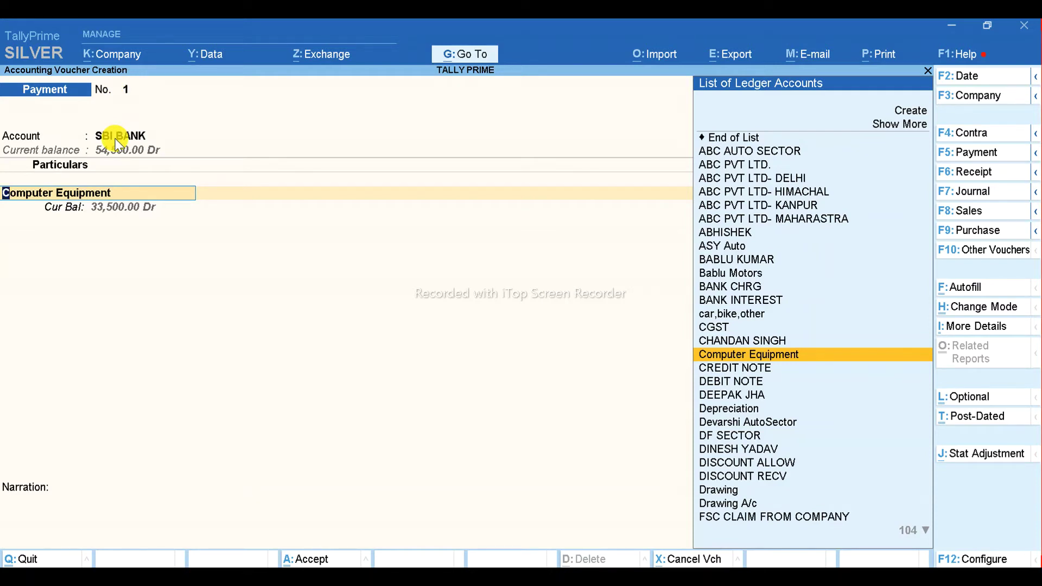
pyautogui.press('Return')
pyautogui.press('Return')
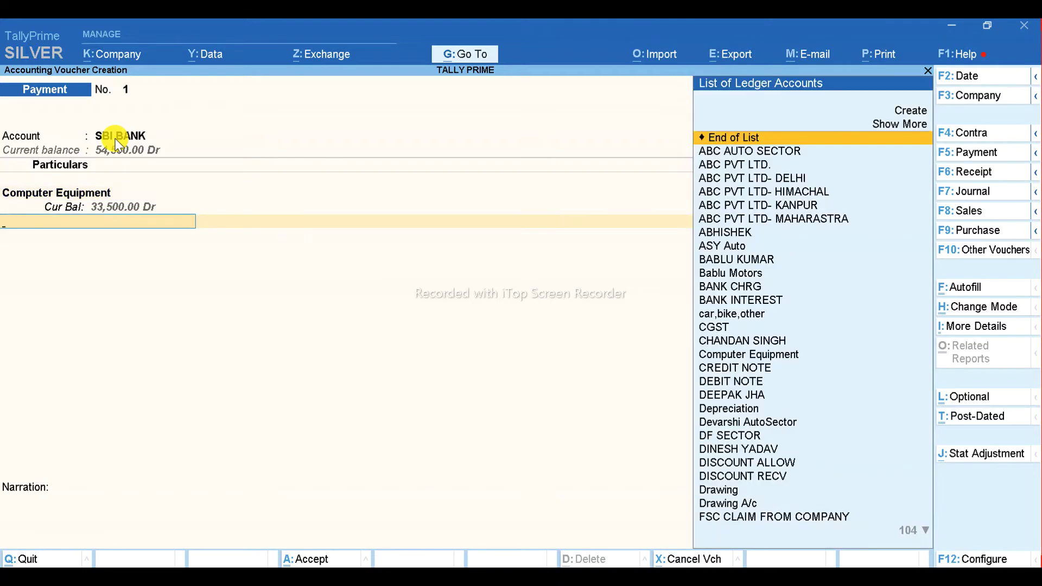
pyautogui.press('Return')
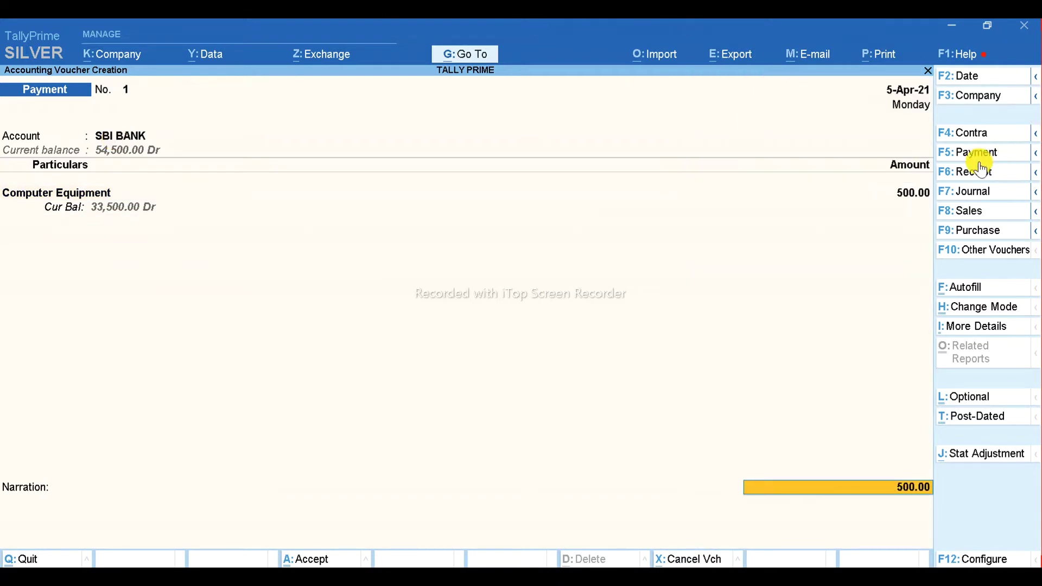
# Show the additional voucher types grouped with Payment and change the voucher to a Debit Note.
pyautogui.click(1036, 157)
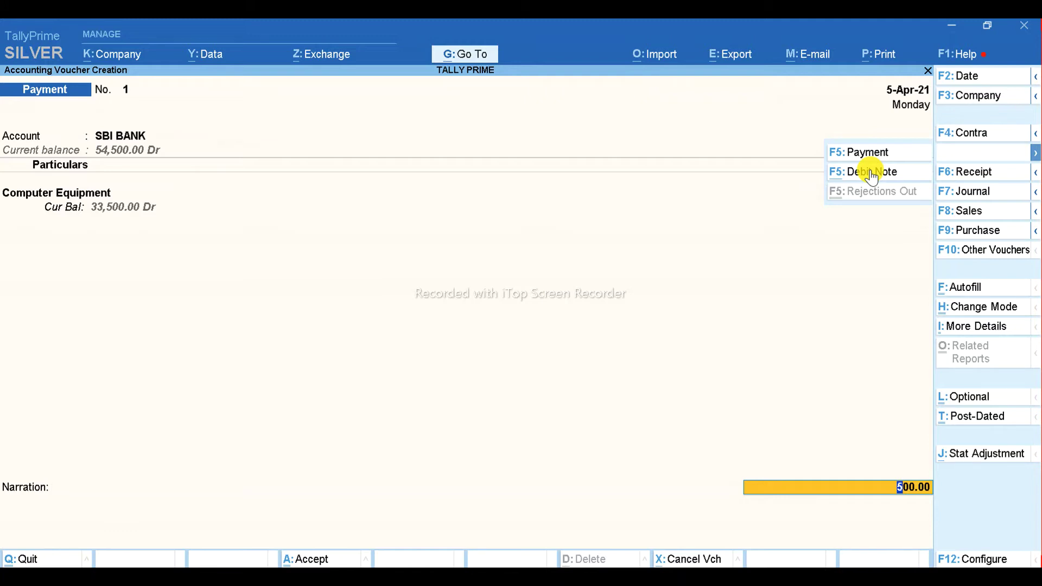
pyautogui.click(841, 176)
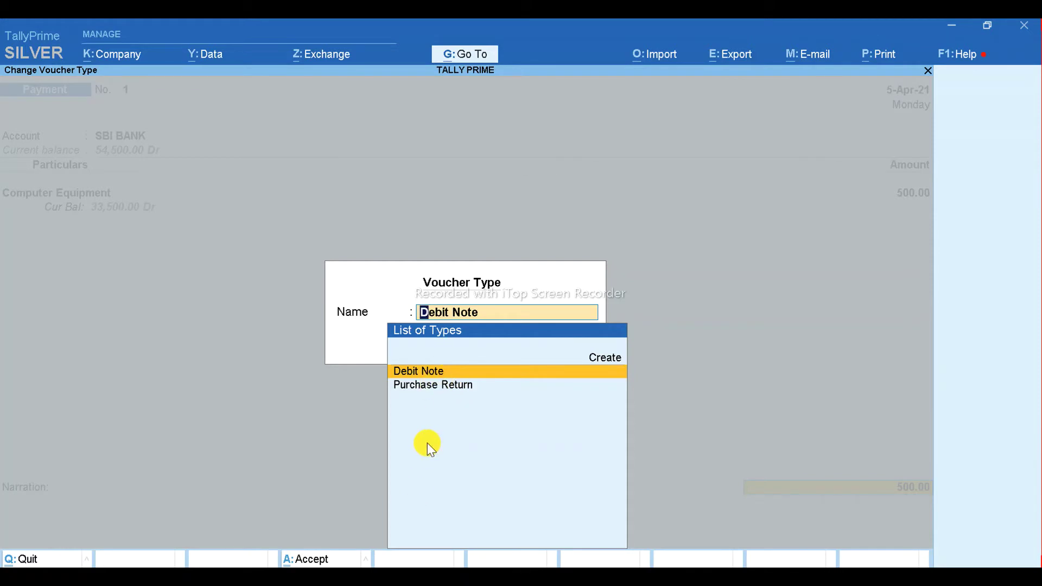
pyautogui.press('Return')
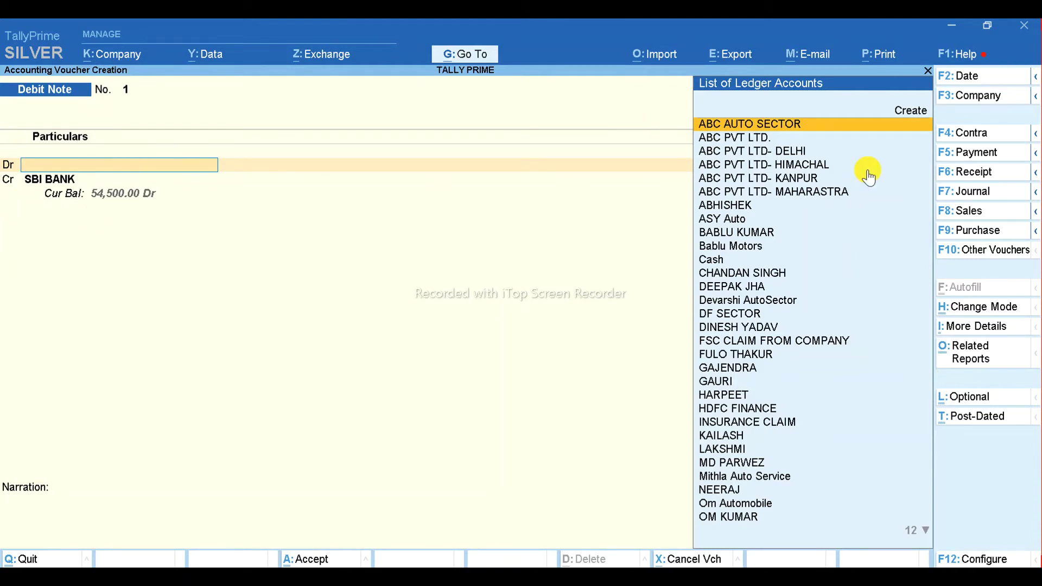
# Change the voucher to the standard Receipt type and set its account to Cash.
pyautogui.click(971, 173)
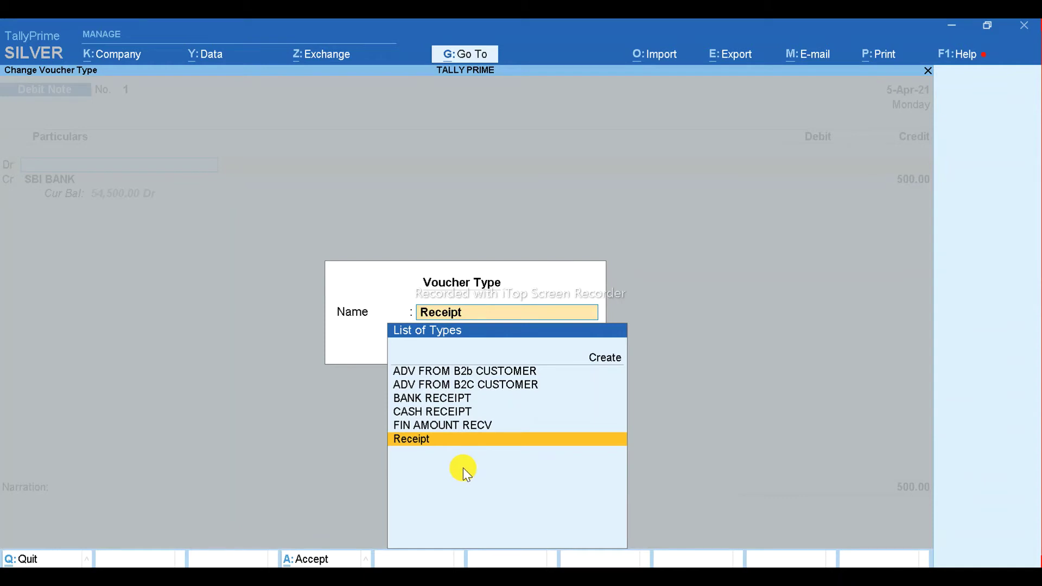
pyautogui.press('Return')
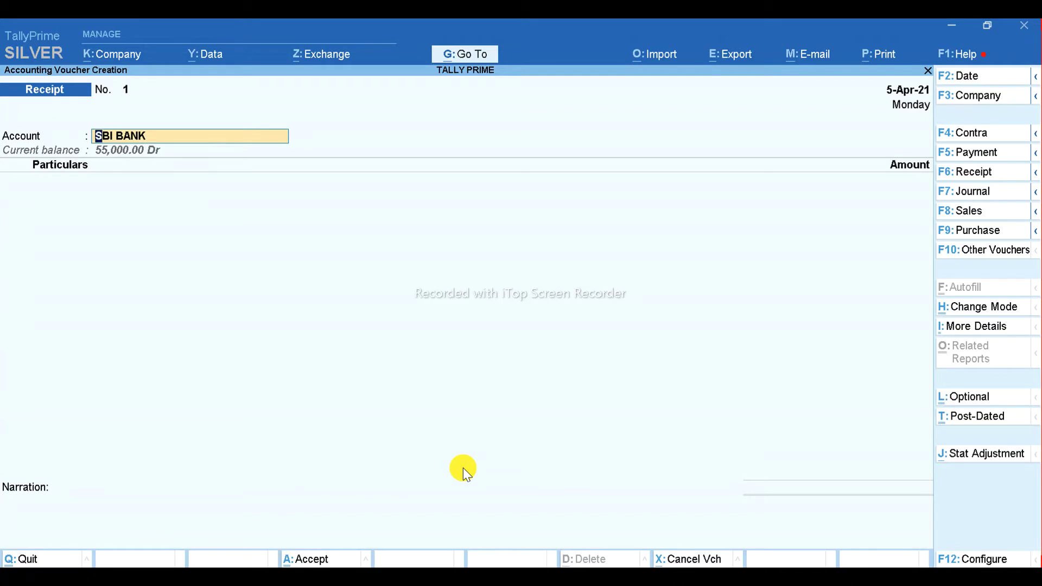
pyautogui.write('CASH')
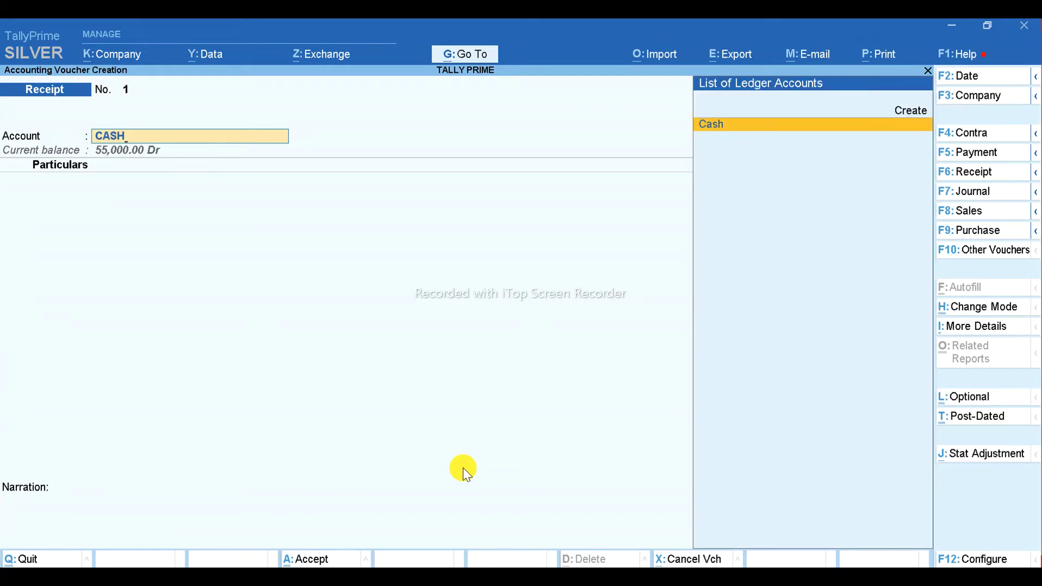
pyautogui.press('Return')
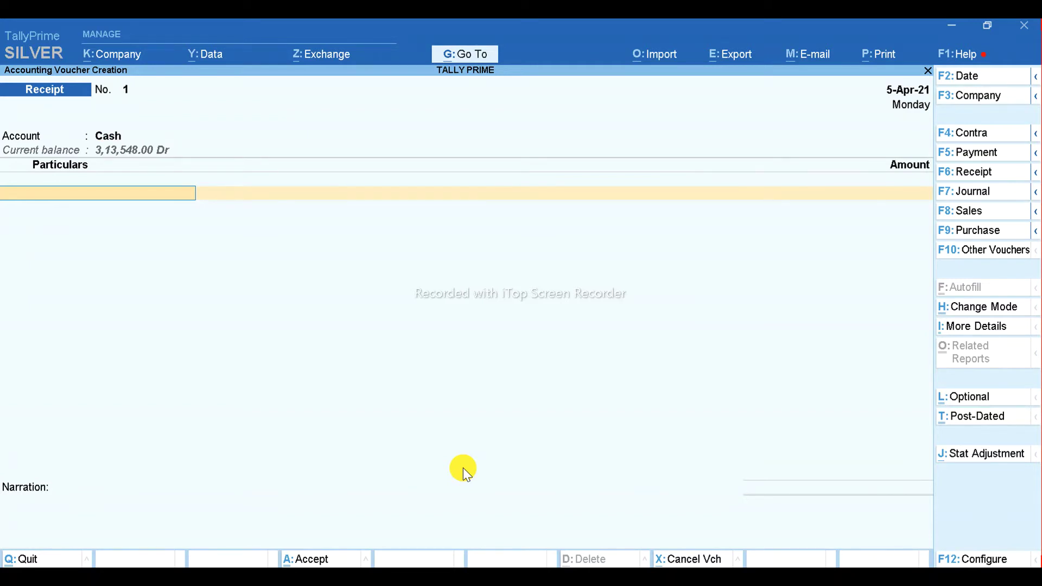
# Turn on Show more configurations in the receipt voucher's configuration and save the settings.
pyautogui.write('S')
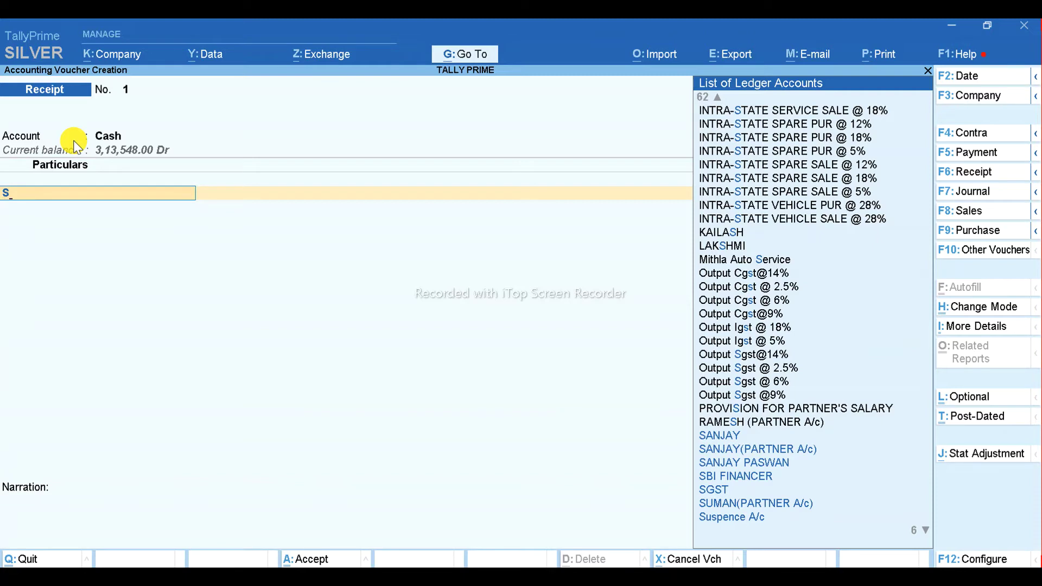
pyautogui.click(987, 559)
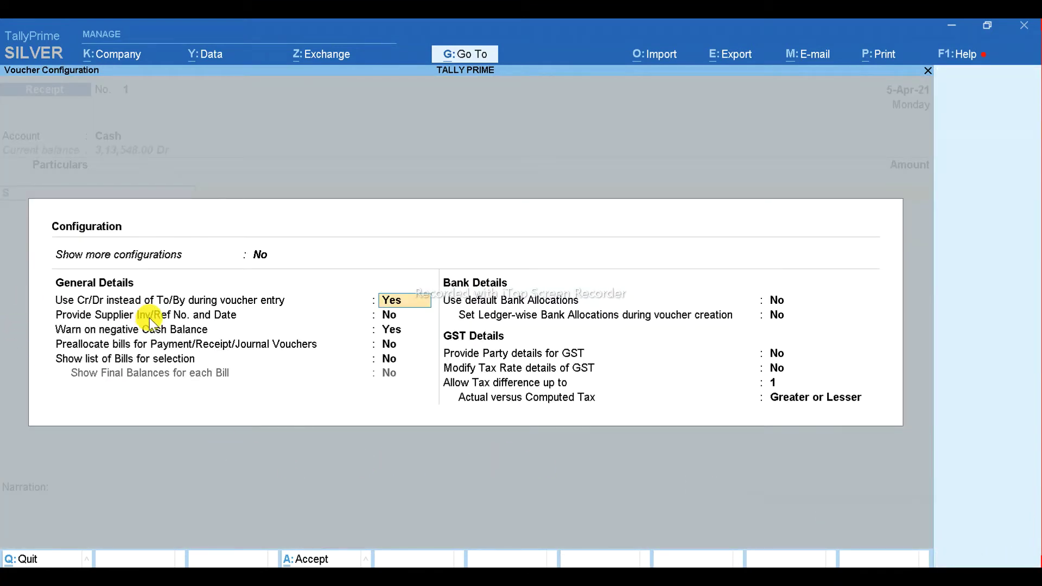
pyautogui.click(232, 265)
pyautogui.press('y')
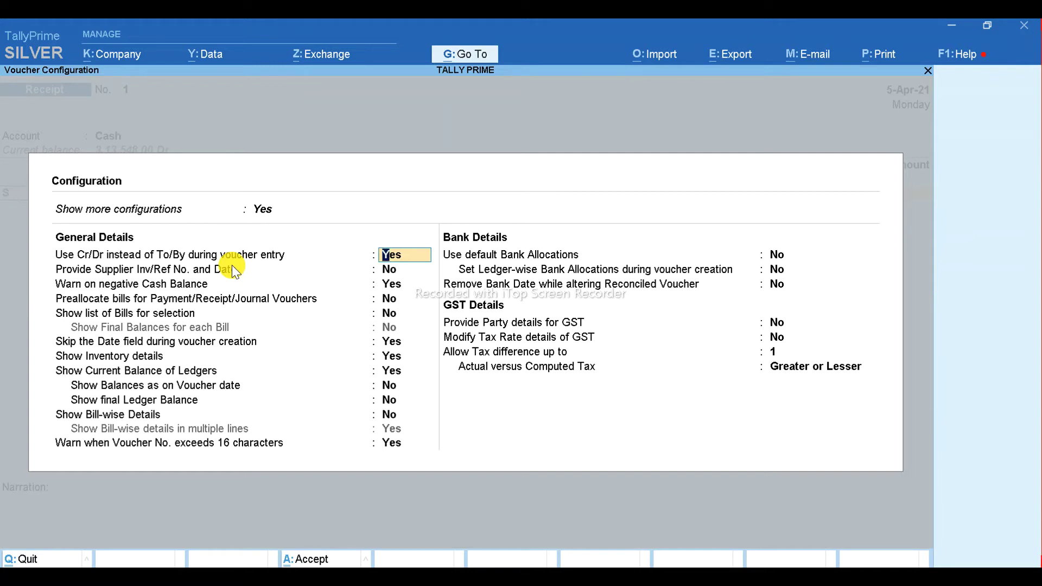
pyautogui.press('BackSpace')
pyautogui.hotkey('ctrl', 'a')
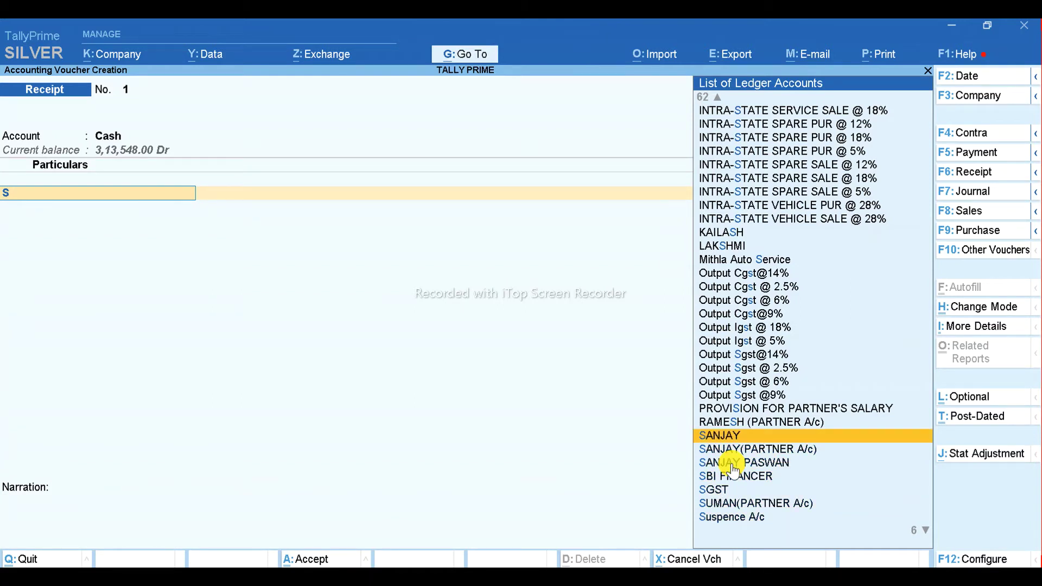
# Enter the customer's ledger as the receipt voucher's particular with an amount of 50,000.
pyautogui.press('Up')
pyautogui.press('Up')
pyautogui.press('Up')
pyautogui.press('Up')
pyautogui.press('Up')
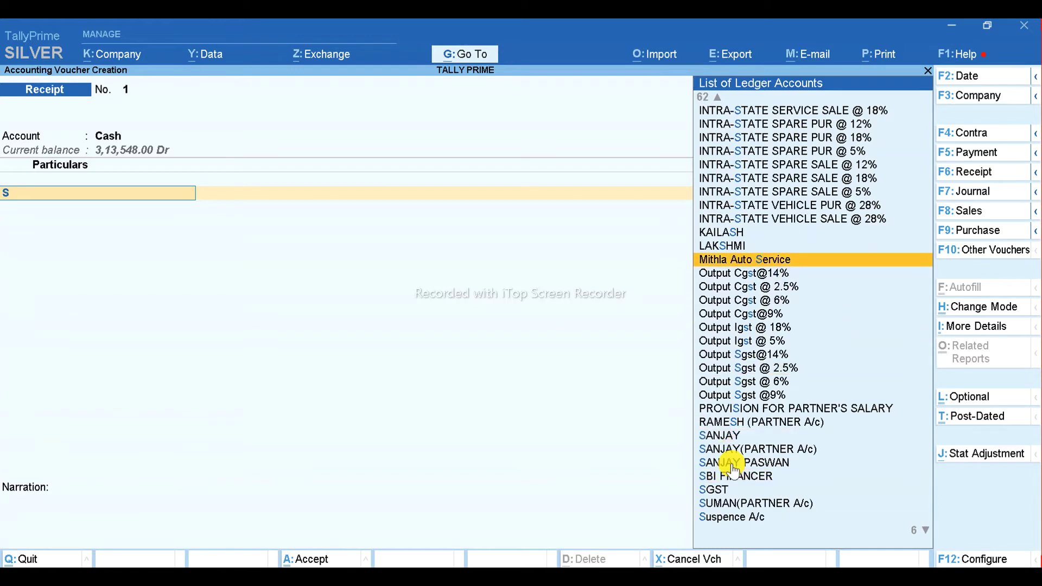
pyautogui.press('Return')
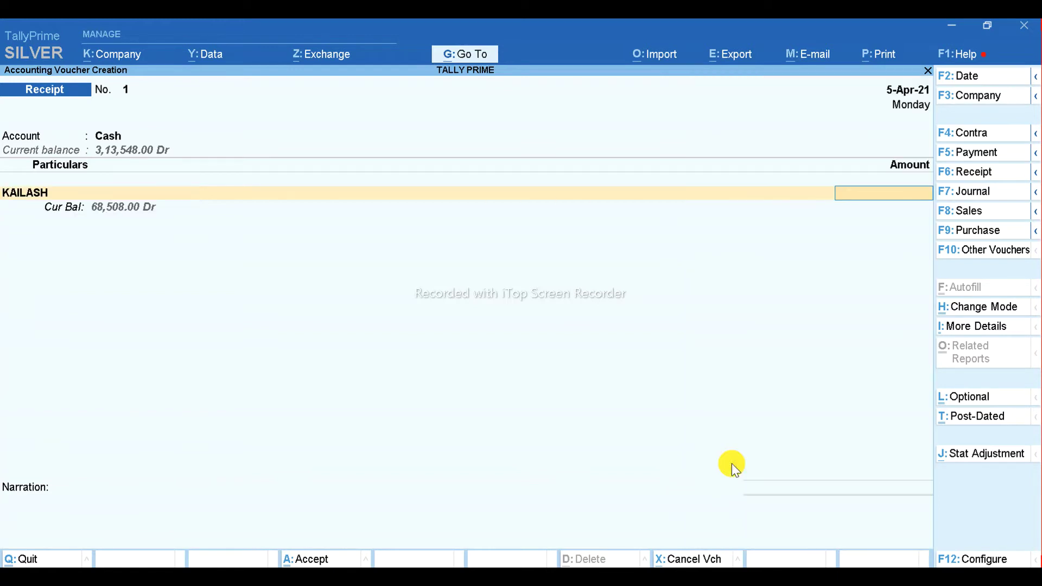
pyautogui.write('50000')
pyautogui.press('Return')
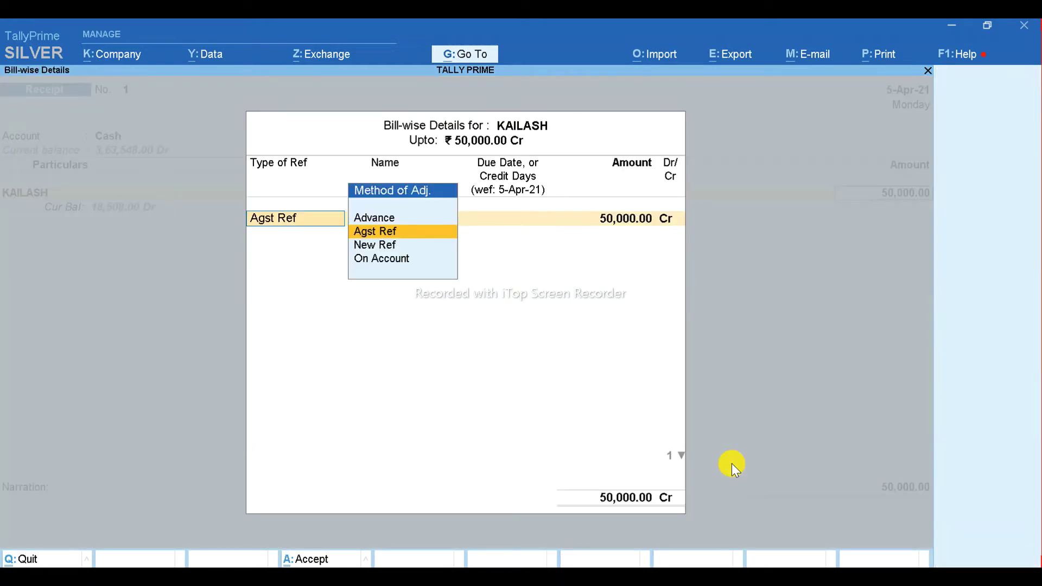
# Allocate the 50,000 receipt as On Account in the customer's bill-wise details and end the particulars list.
pyautogui.press('Down')
pyautogui.press('Down')
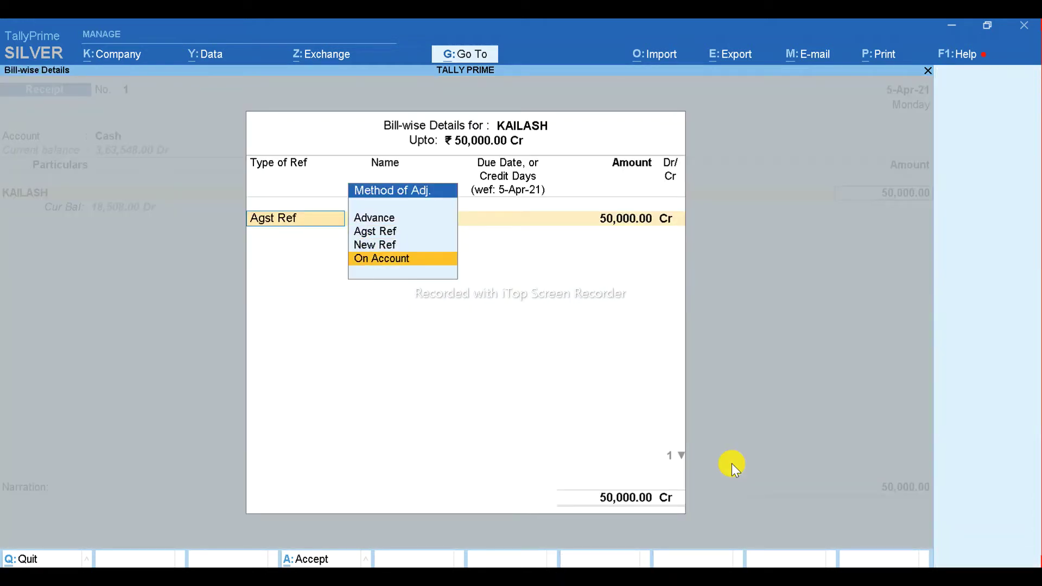
pyautogui.press('Return')
pyautogui.press('Return')
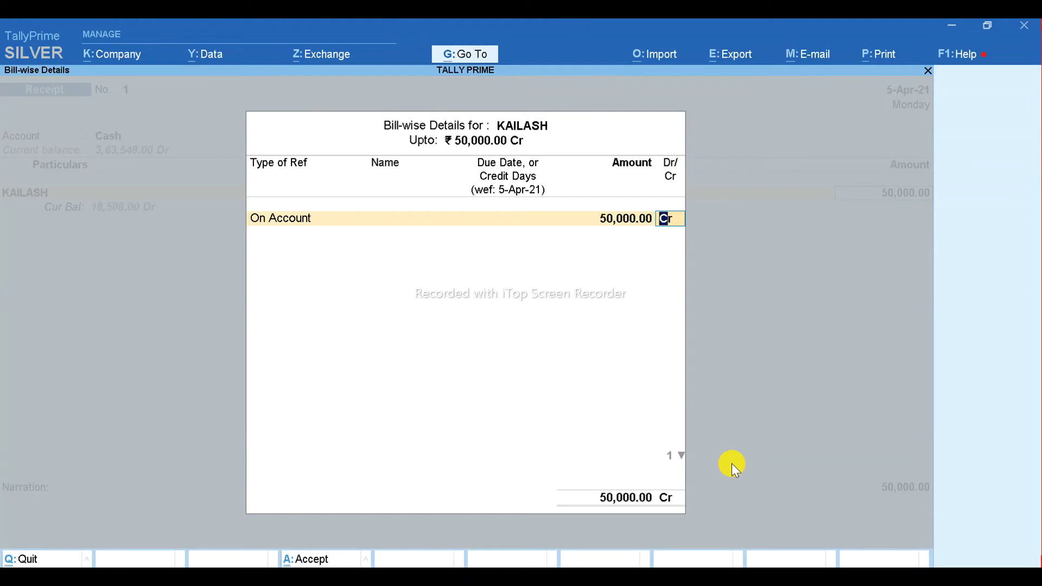
pyautogui.press('Return')
pyautogui.press('Return')
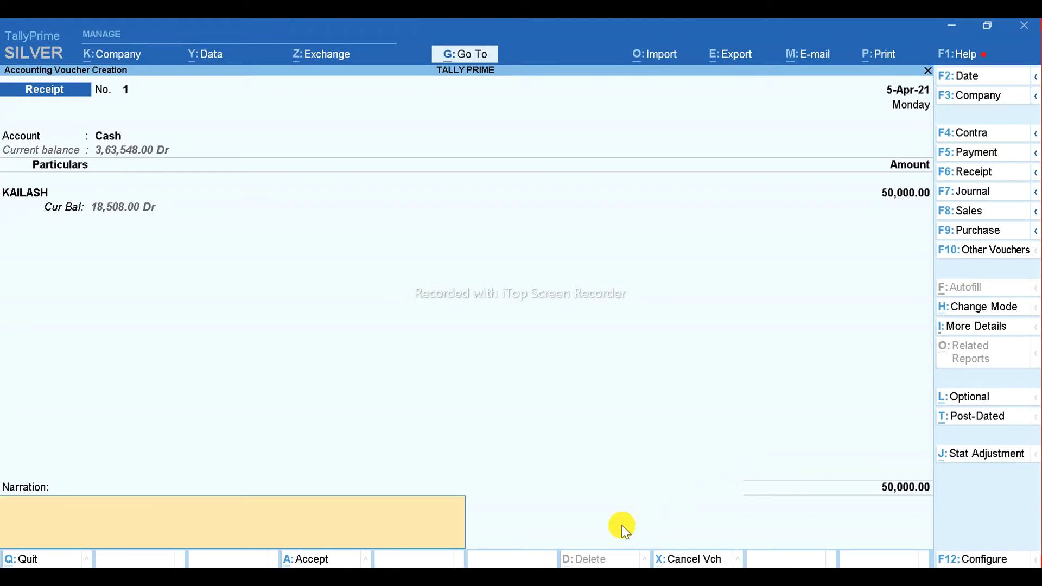
# Switch to the browser, look through the professional prime YouTube channel's uploaded videos, and return to TallyPrime.
pyautogui.click(559, 567)
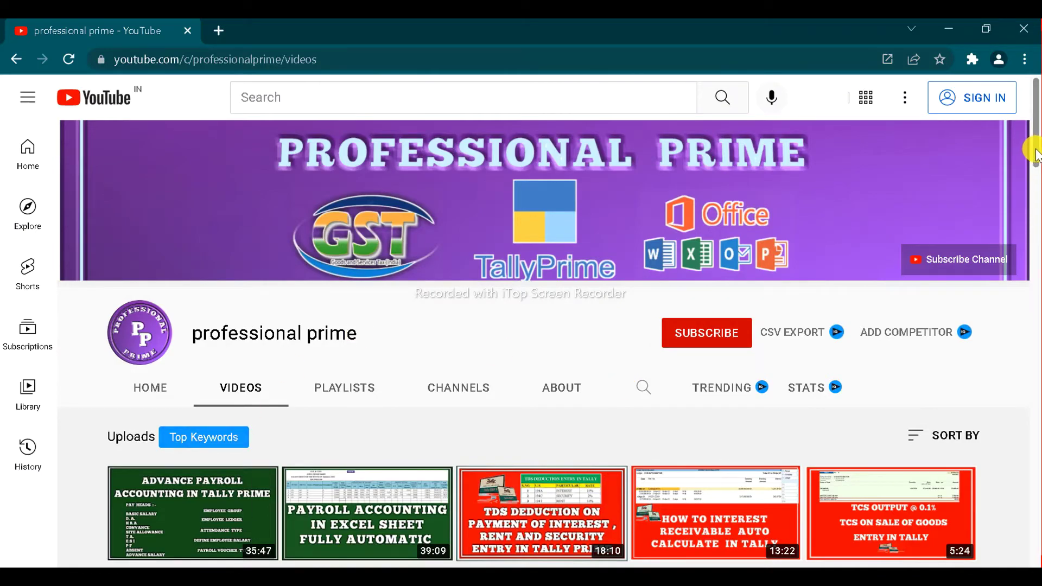
pyautogui.moveTo(1035, 155); pyautogui.dragTo(1036, 553)
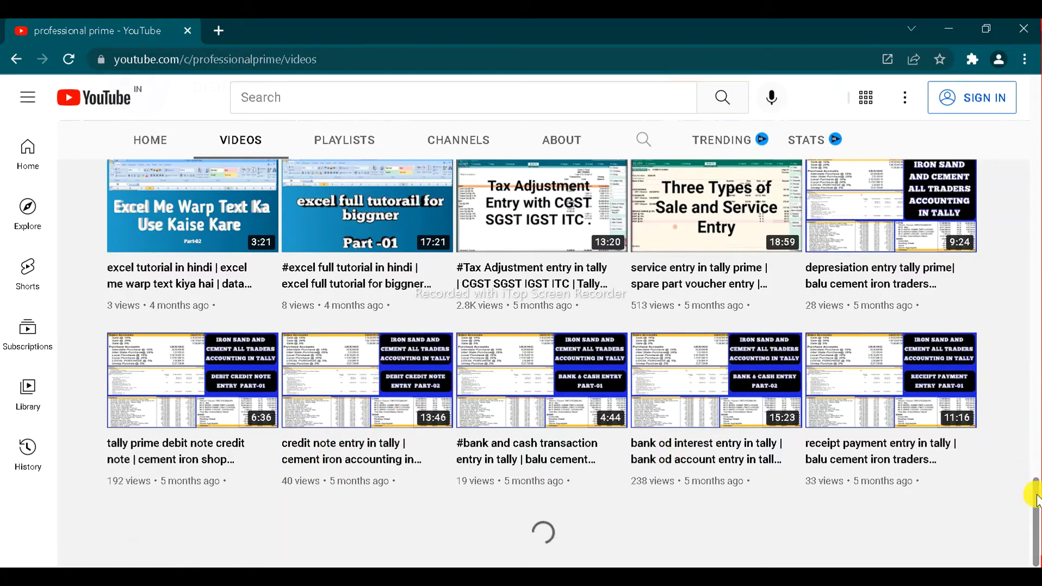
pyautogui.moveTo(1033, 493); pyautogui.dragTo(1036, 57)
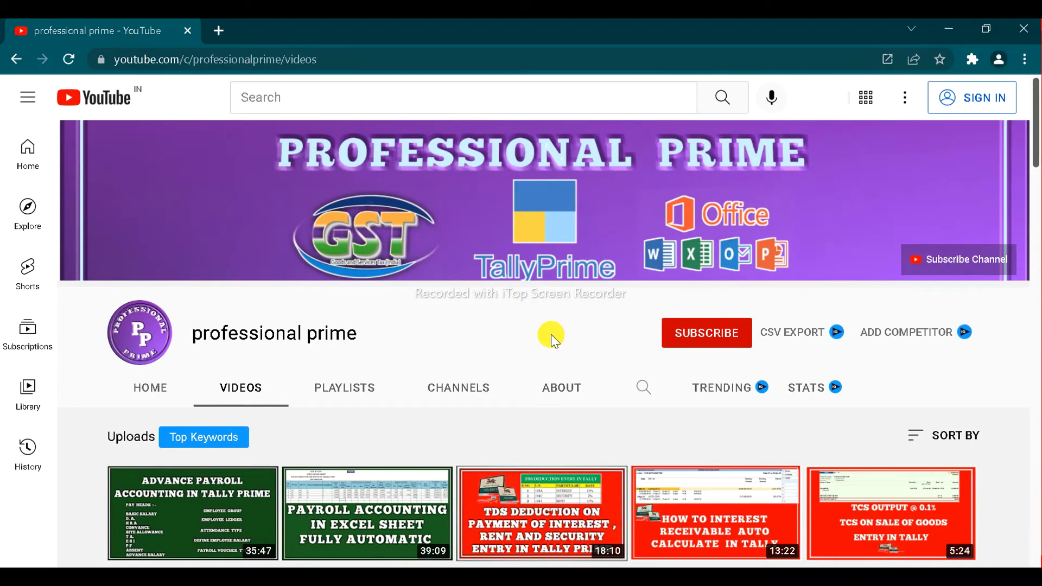
pyautogui.click(949, 27)
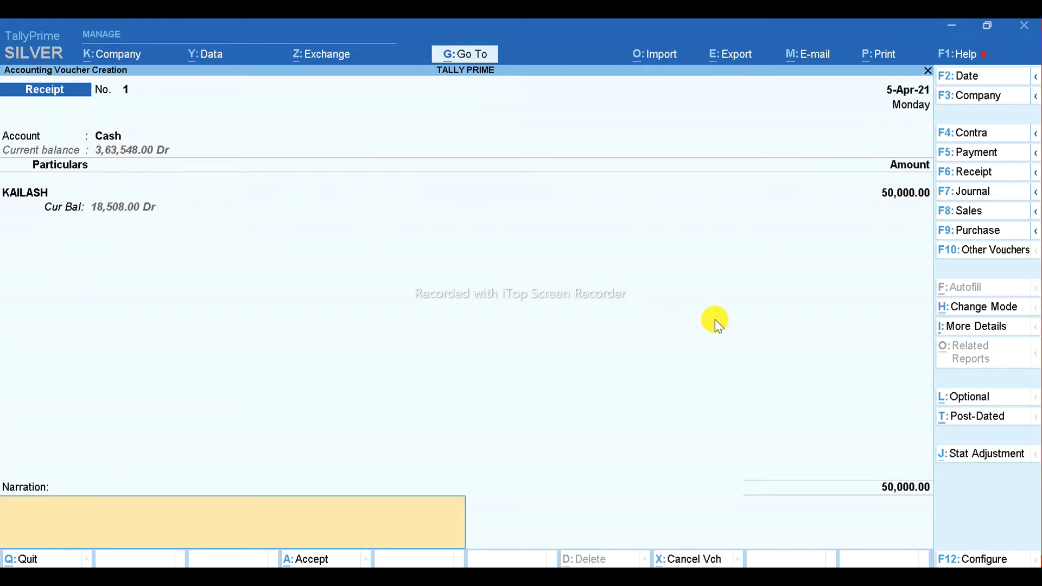
# Change the voucher to the standard Journal type and clear the ledger lines carried over from the receipt.
pyautogui.click(974, 192)
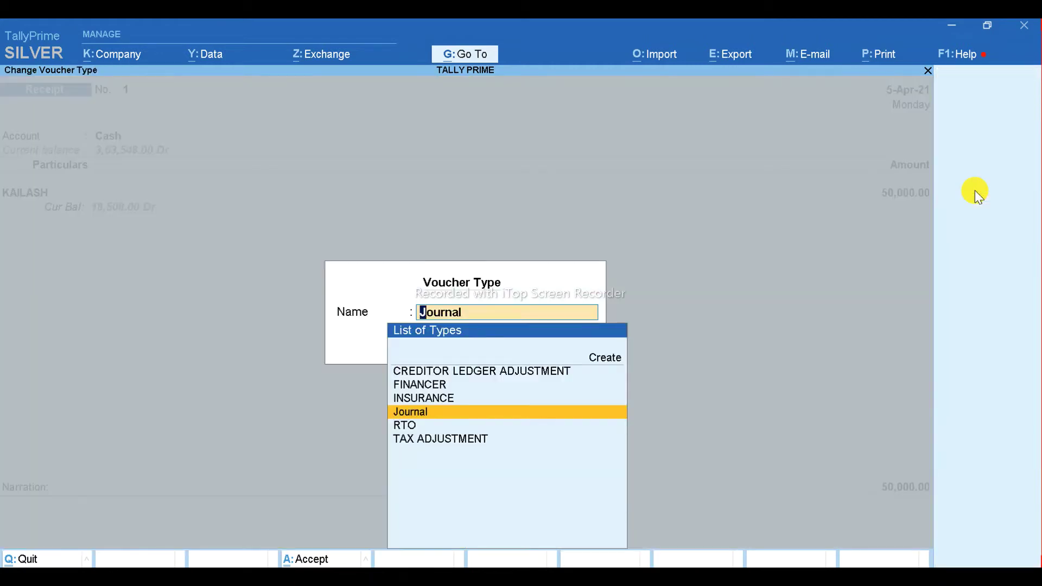
pyautogui.press('Return')
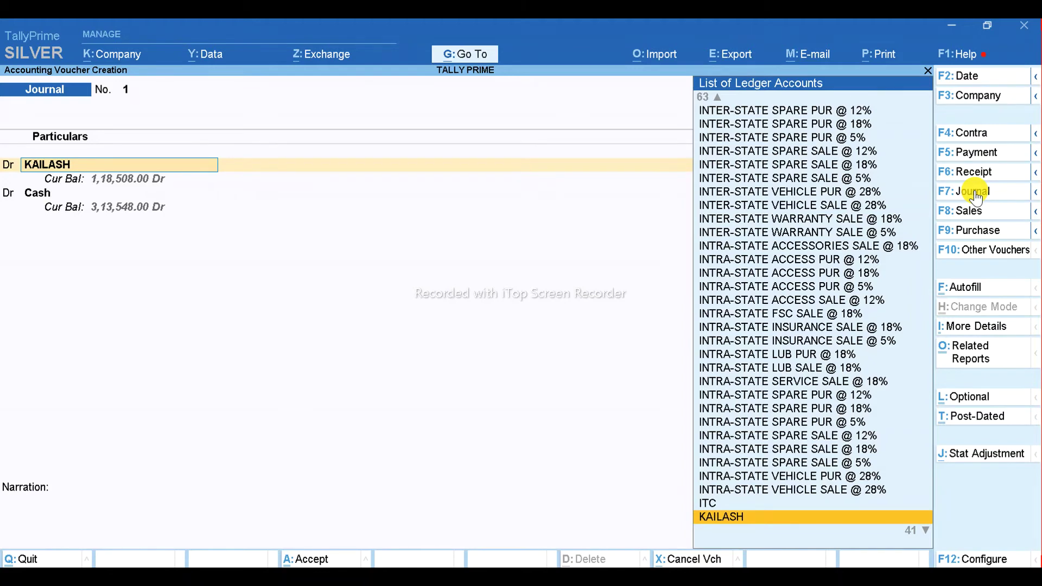
pyautogui.press('BackSpace')
pyautogui.press('Escape')
pyautogui.press('Return')
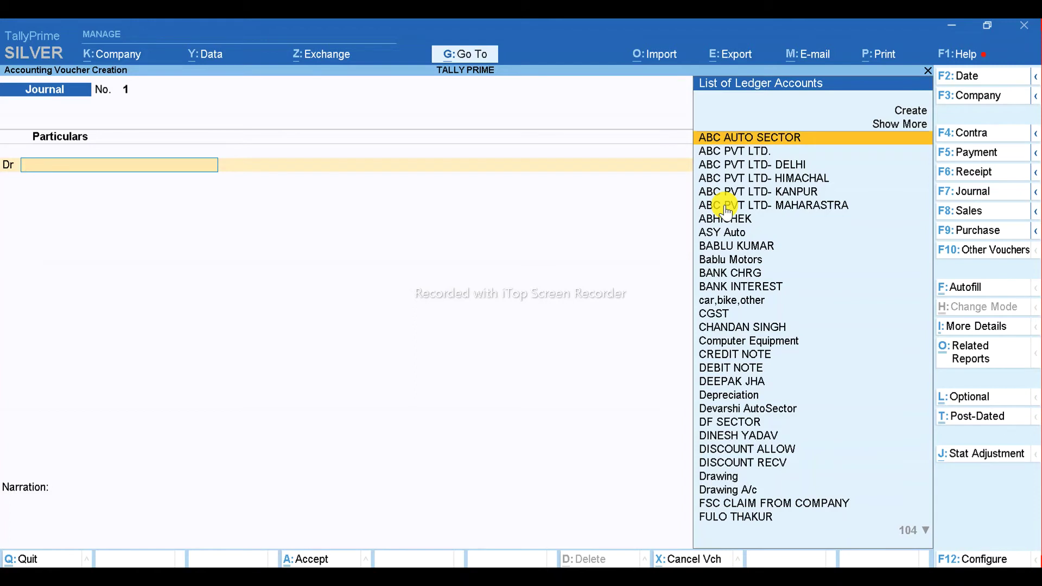
# Debit Computer Equipment with 5,000 in the journal voucher.
pyautogui.write('COM')
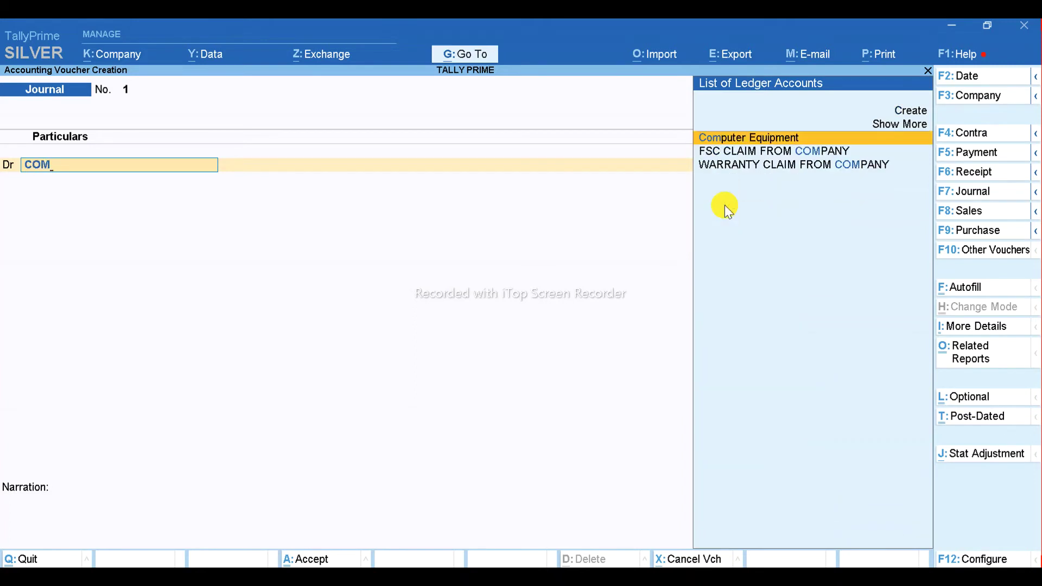
pyautogui.press('Return')
pyautogui.write('5000')
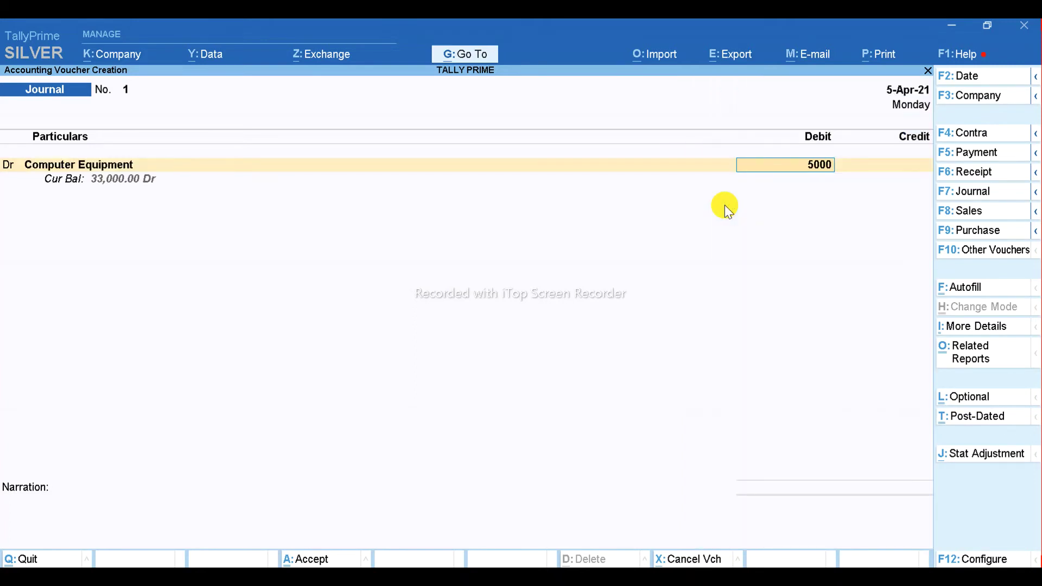
pyautogui.press('Return')
pyautogui.press('Return')
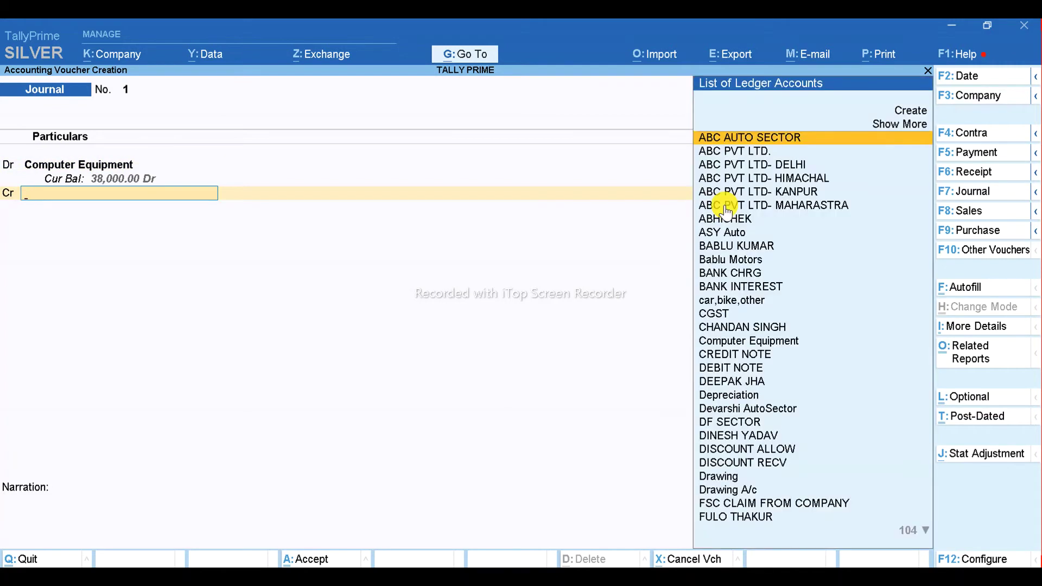
# Credit ABC AUTO SECTOR with 5,000 allocated On Account, and save the journal voucher with "-" as its narration.
pyautogui.press('Return')
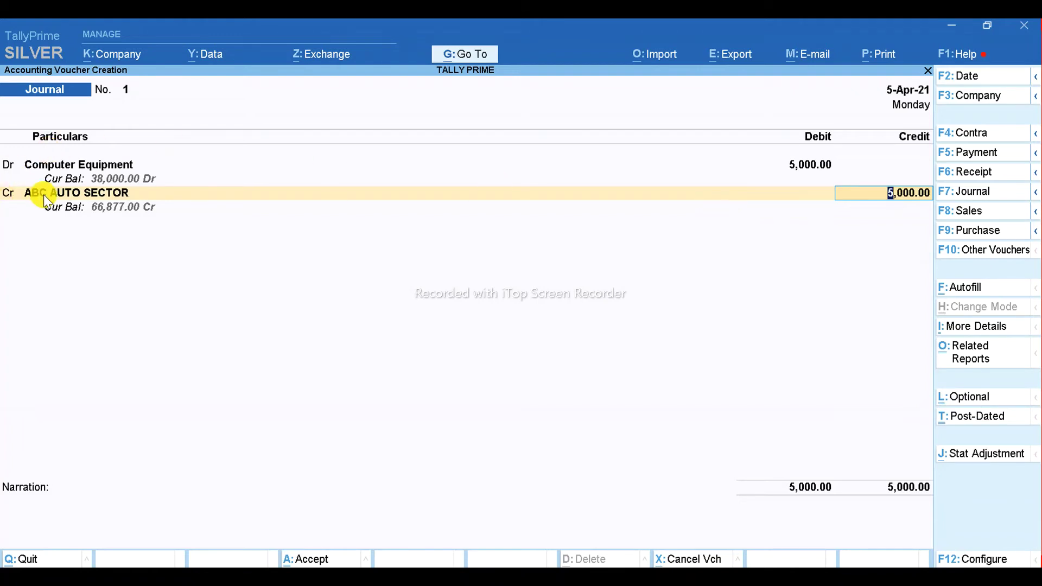
pyautogui.press('Return')
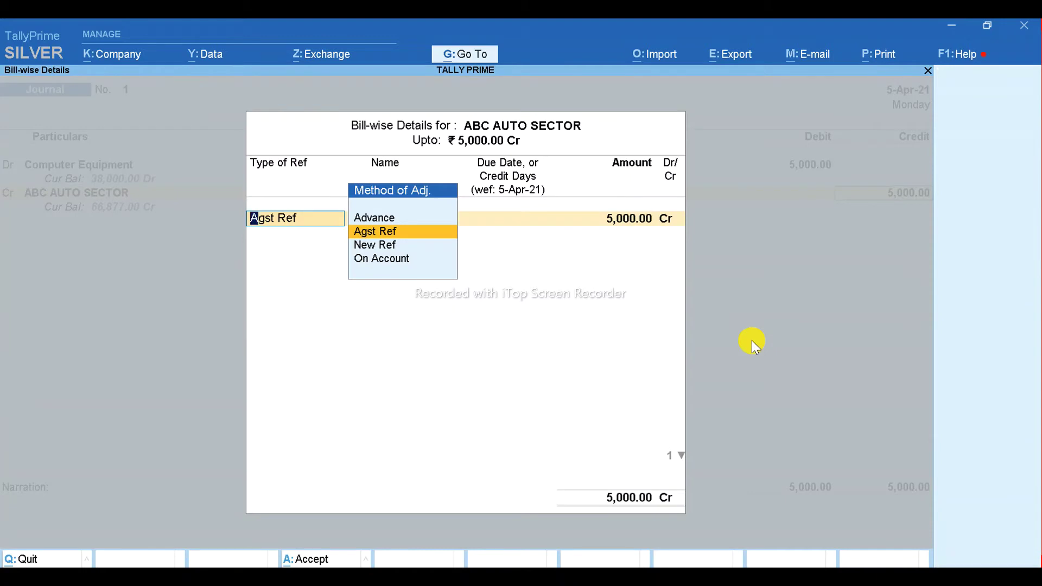
pyautogui.press('Down')
pyautogui.press('Down')
pyautogui.press('Return')
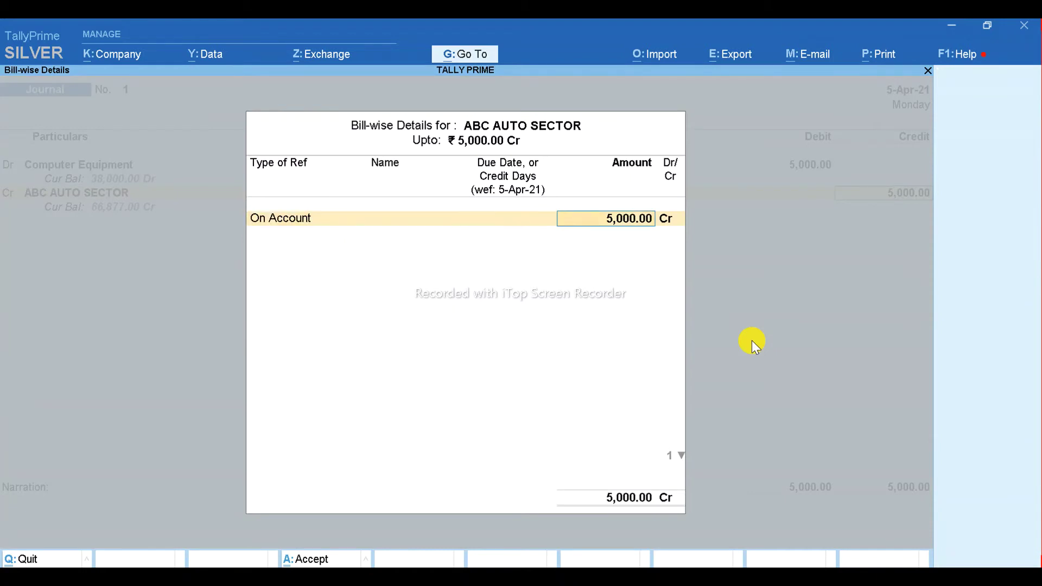
pyautogui.press('Return')
pyautogui.press('Return')
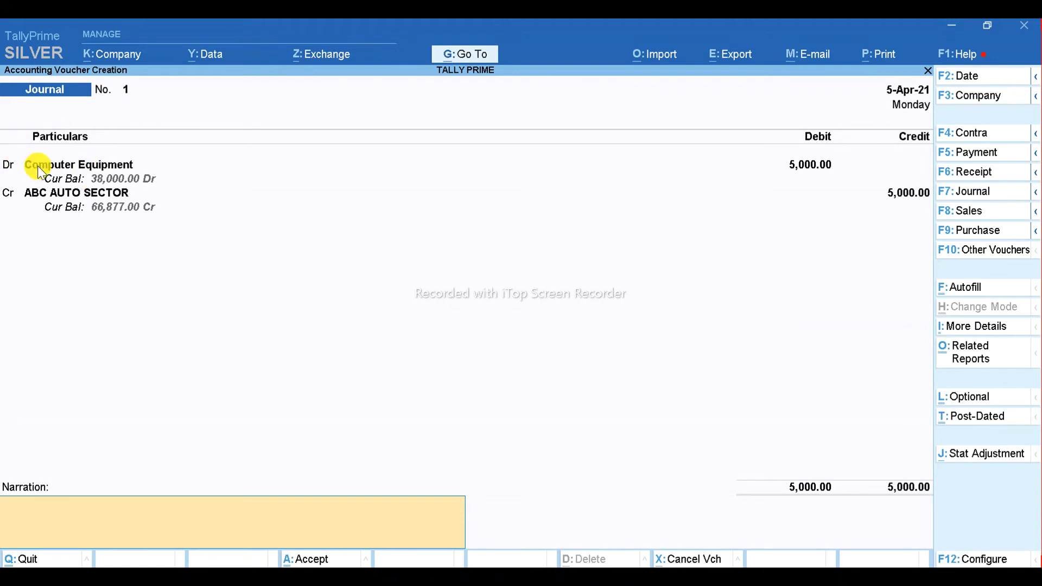
pyautogui.write('-')
pyautogui.hotkey('ctrl', 'a')
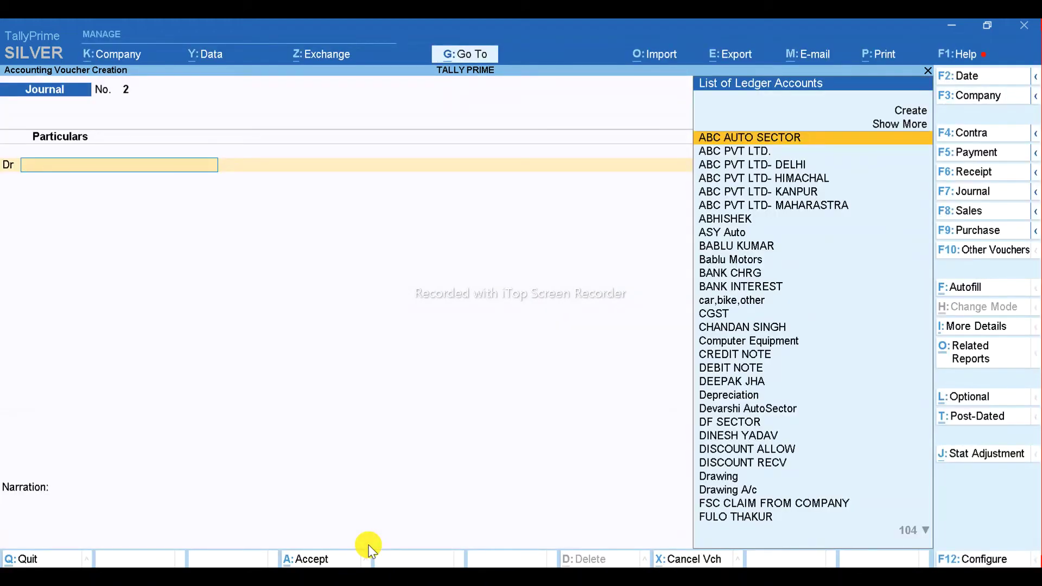
# Change the voucher to the standard Payment type and set its account to SBI BANK.
pyautogui.click(994, 154)
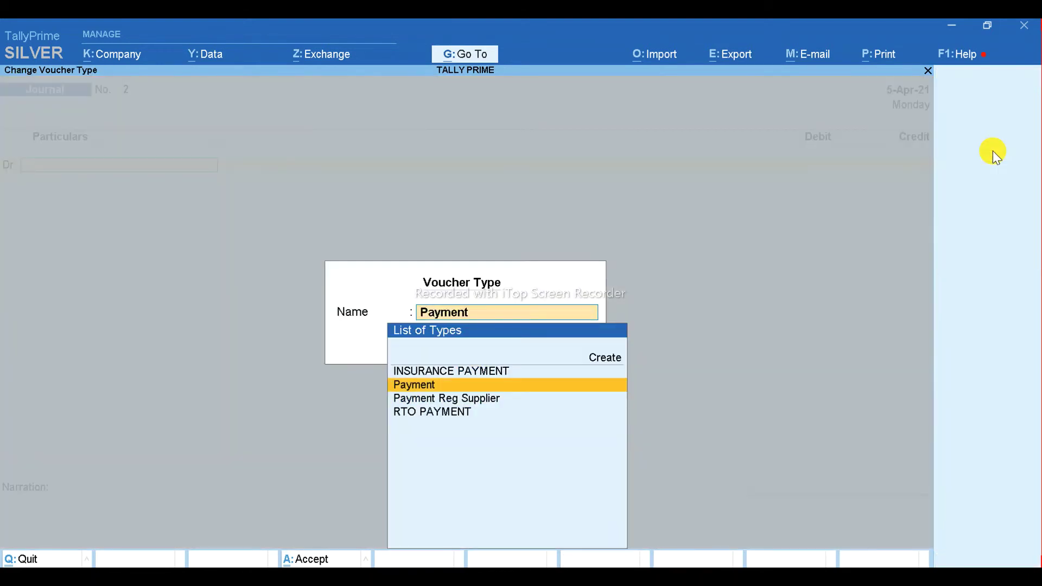
pyautogui.press('Return')
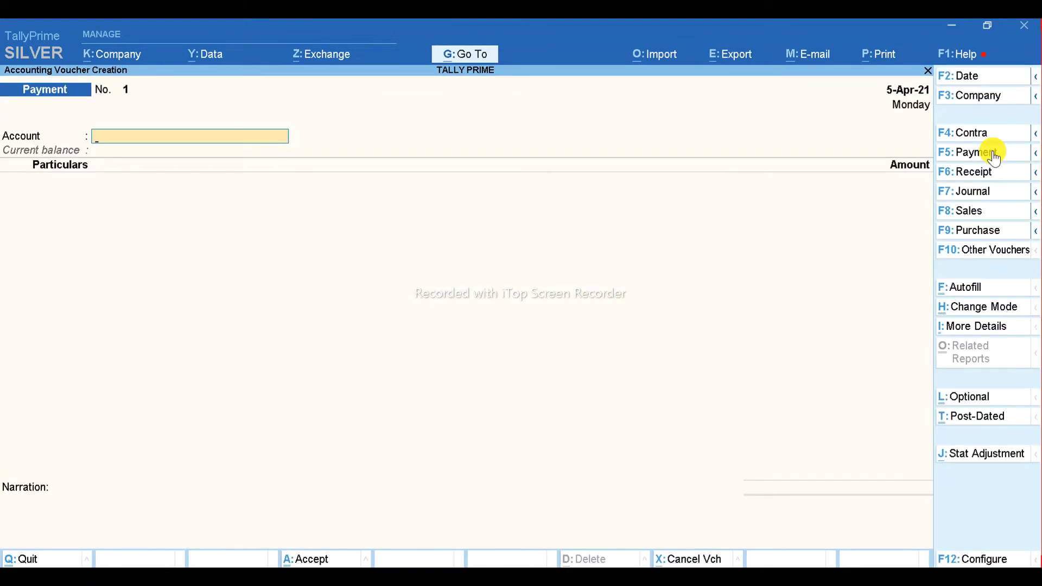
pyautogui.write('SB')
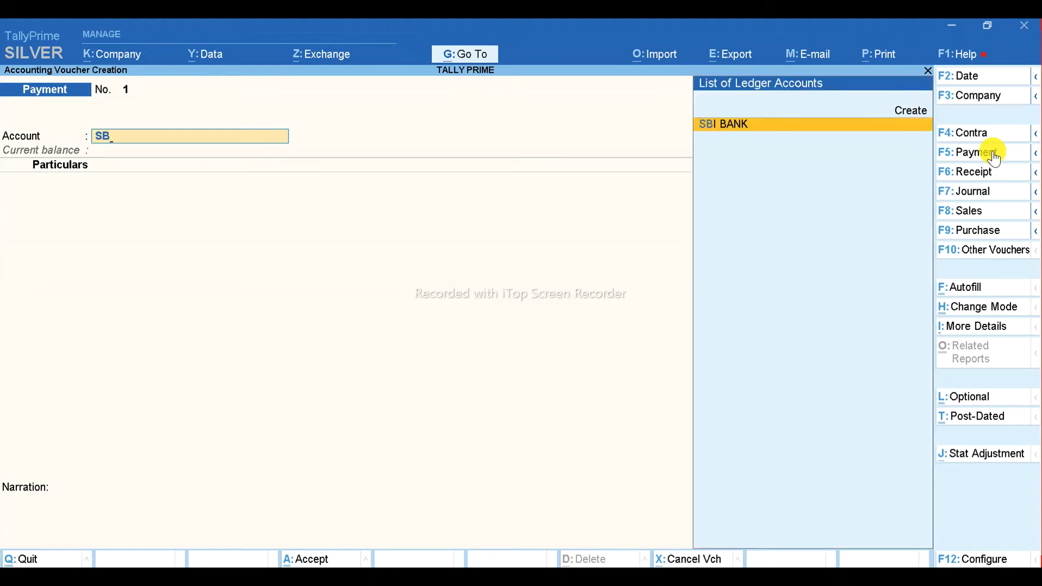
pyautogui.press('Return')
# Add an ABC AUTO SECTOR particular of 5,000 to the payment, allocated On Account, and end the particulars list.
pyautogui.write('A')
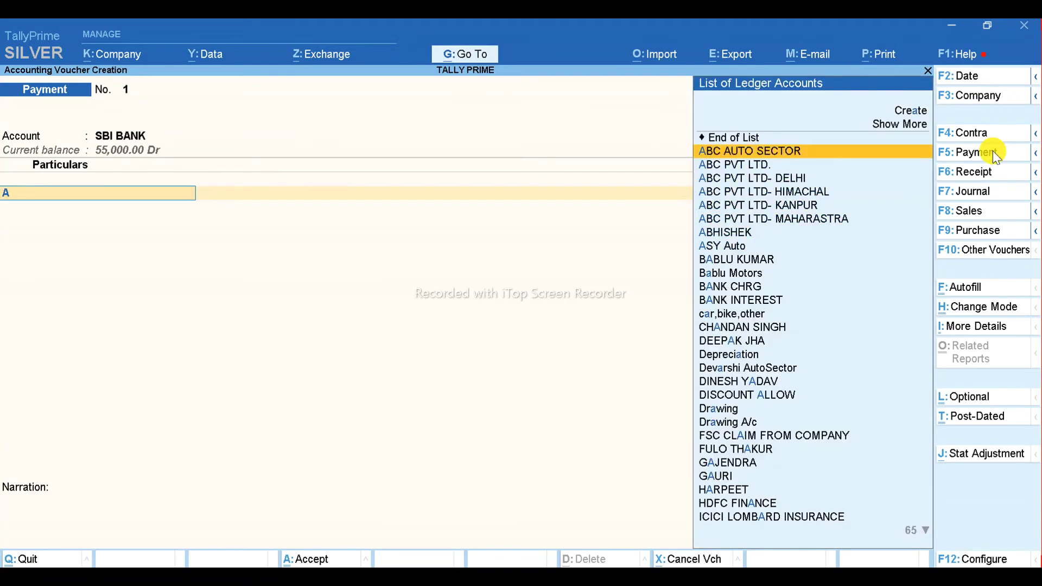
pyautogui.press('Return')
pyautogui.write('5000')
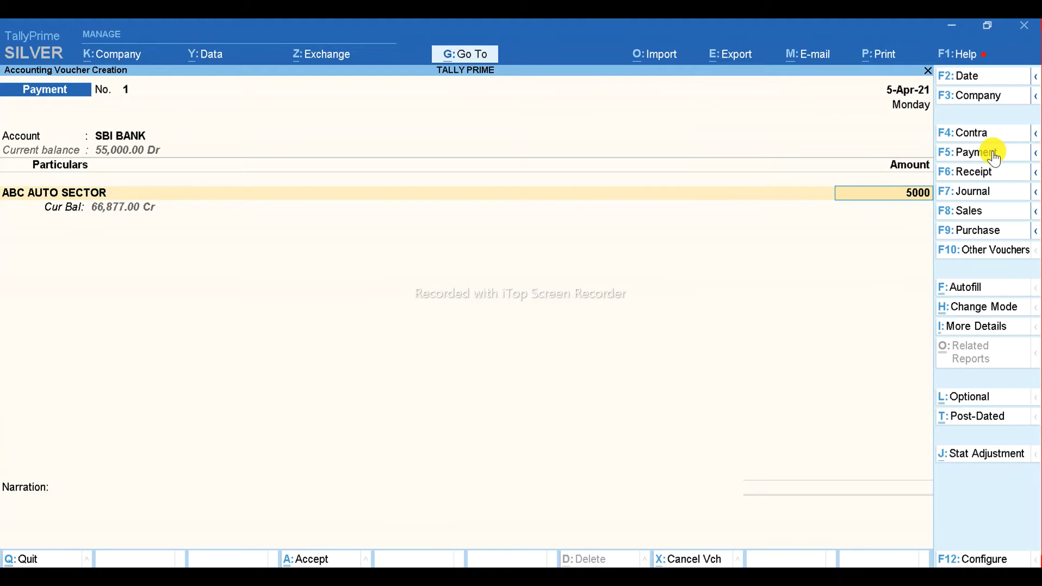
pyautogui.press('Return')
pyautogui.press('Down')
pyautogui.press('Down')
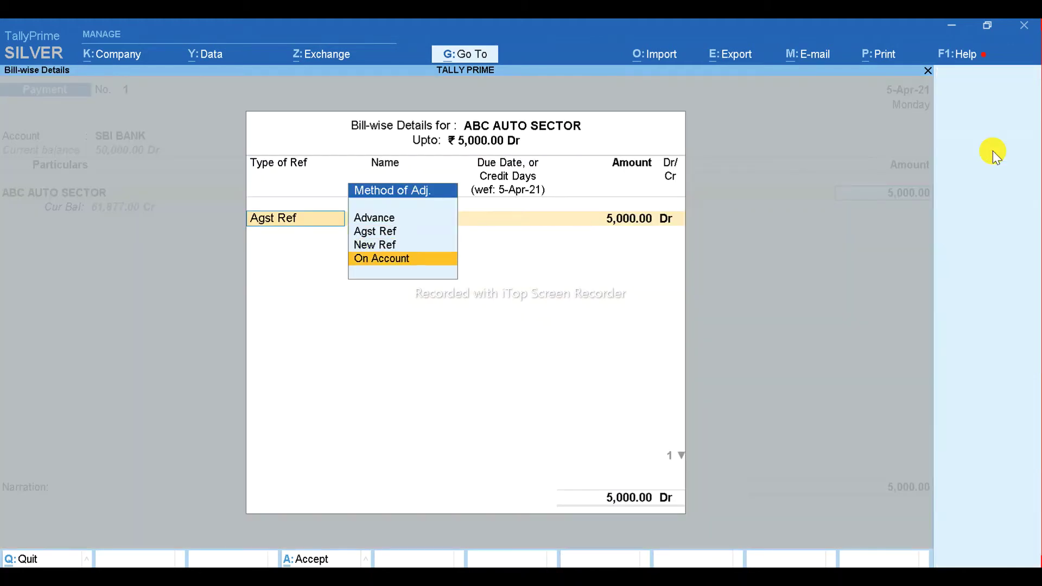
pyautogui.press('Return')
pyautogui.press('Return')
pyautogui.press('Return')
pyautogui.press('Return')
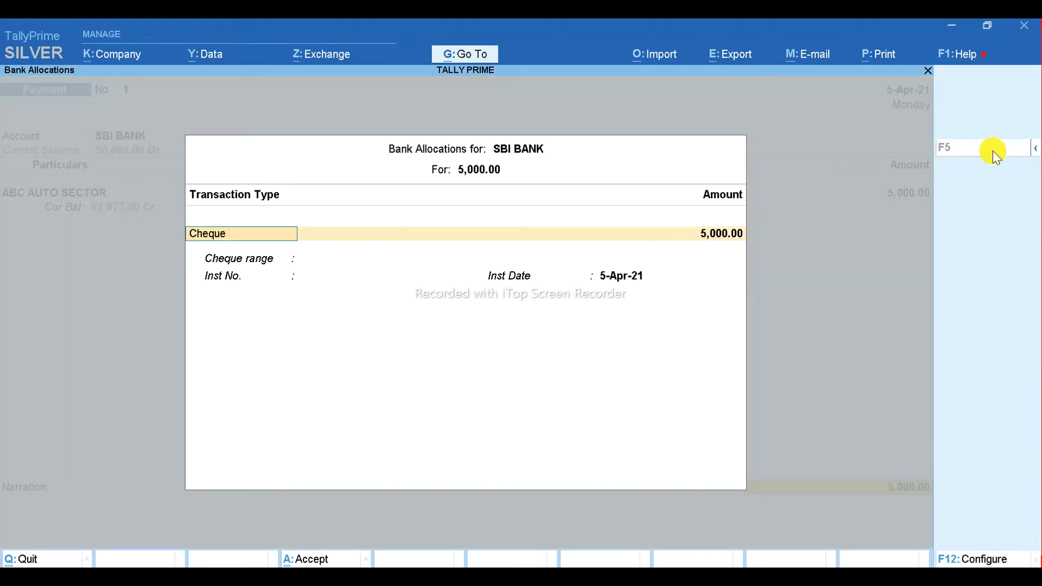
# Allocate the SBI BANK payment as a Cheque with range Not Applicable and date 5-Apr-21, and save the voucher.
pyautogui.press('Return')
pyautogui.press('Return')
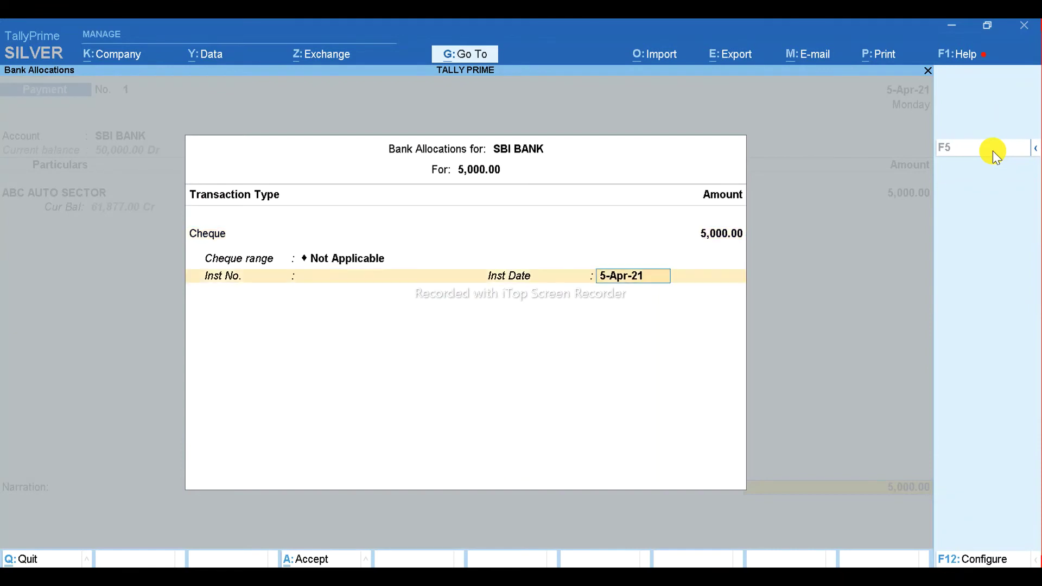
pyautogui.press('Return')
pyautogui.press('Return')
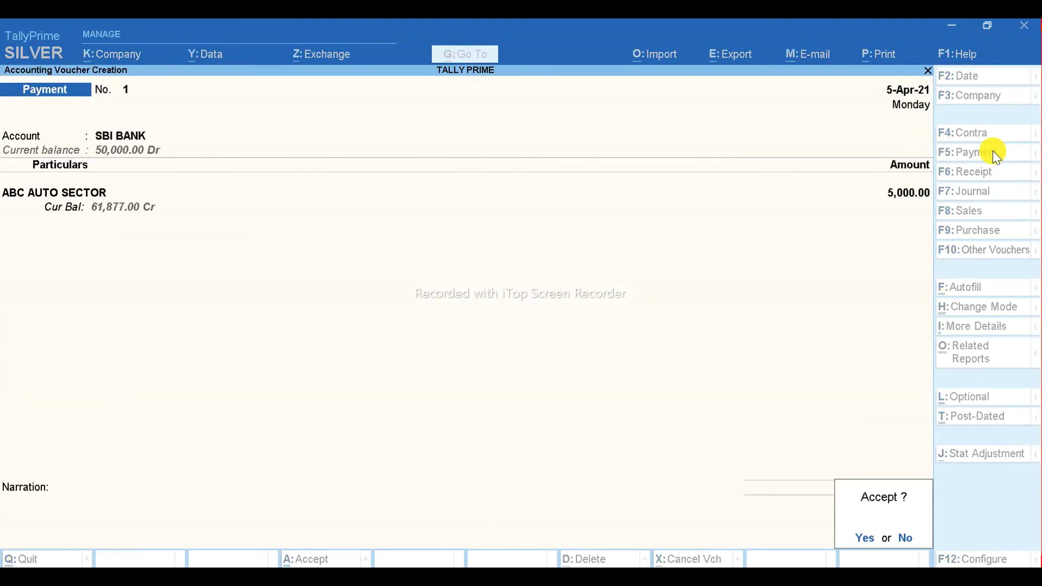
pyautogui.press('Return')
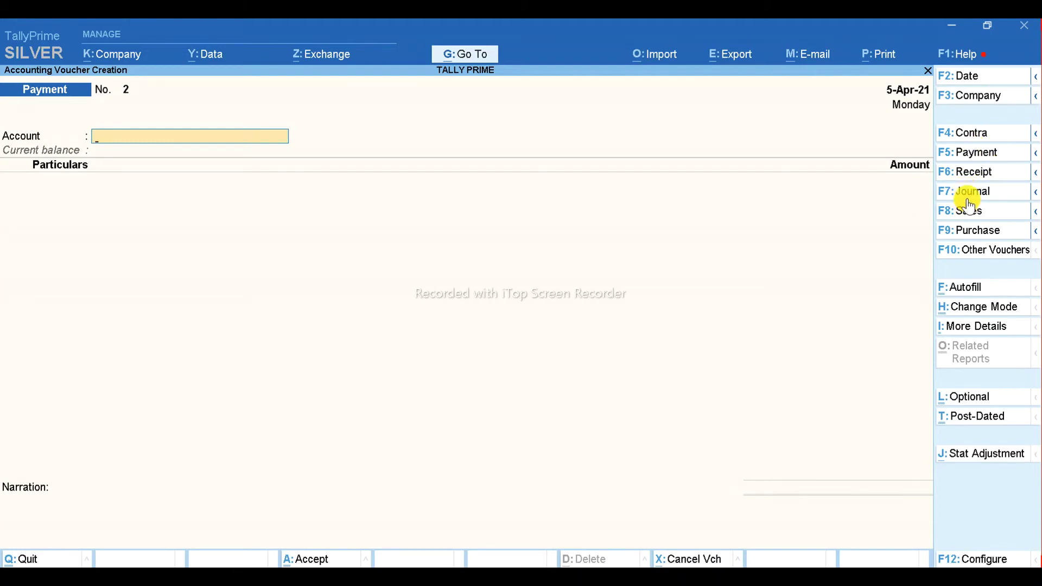
# Check the voucher types grouped under Payment and Receipt, and change the voucher to the standard Credit Note type.
pyautogui.click(1035, 153)
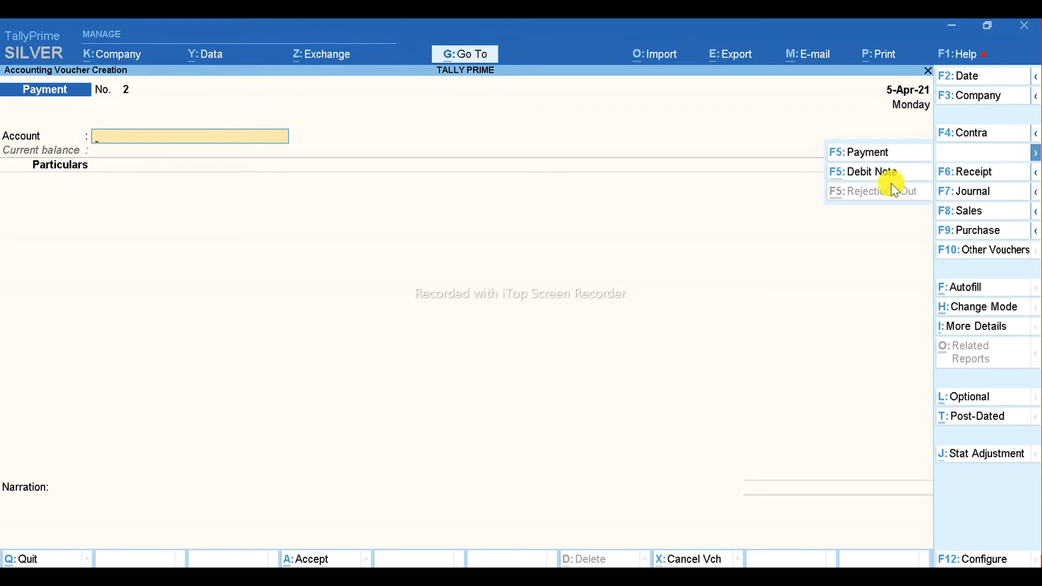
pyautogui.click(1036, 173)
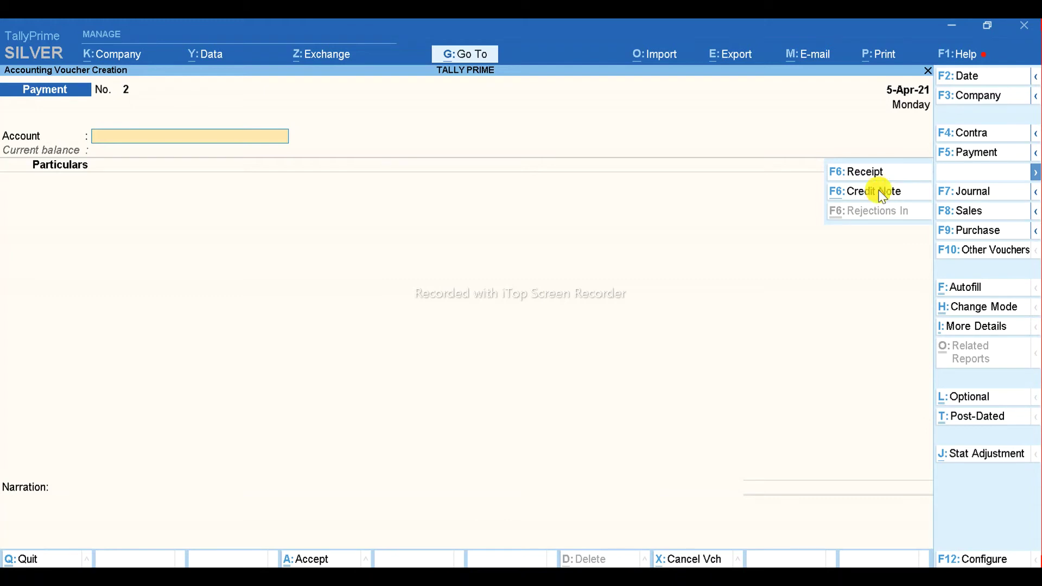
pyautogui.click(880, 193)
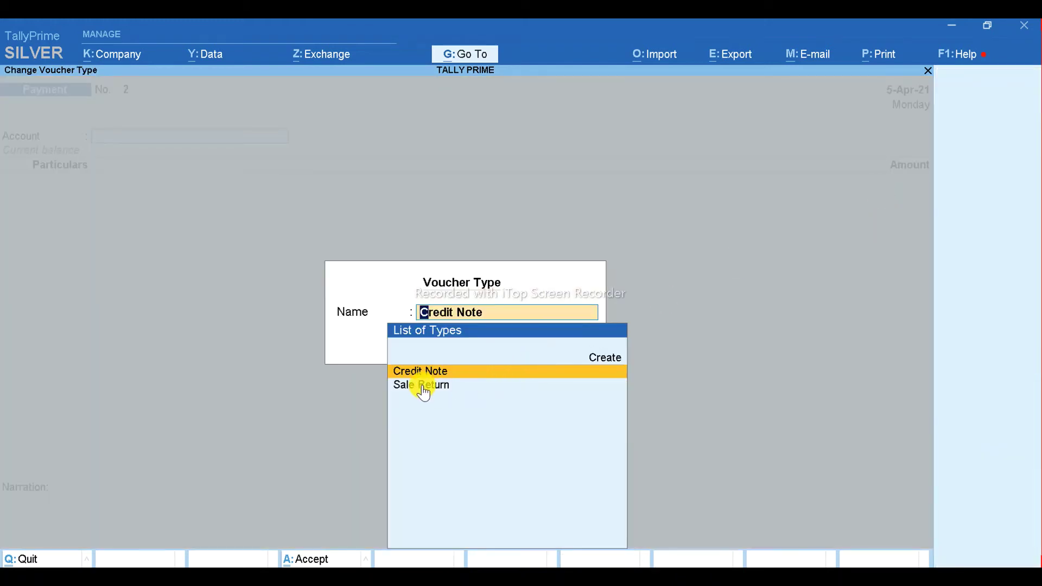
pyautogui.press('Return')
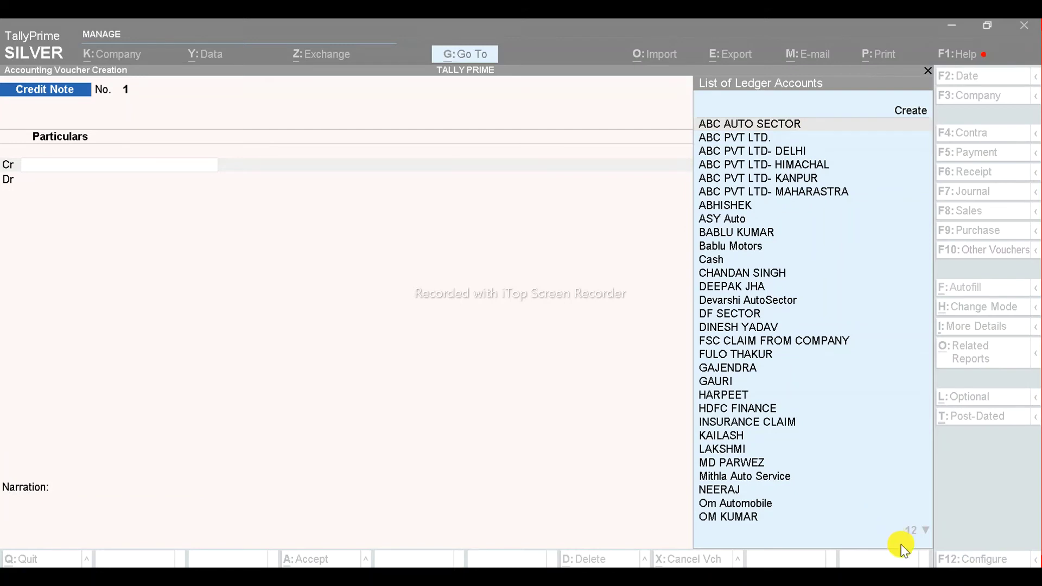
pyautogui.click(499, 344)
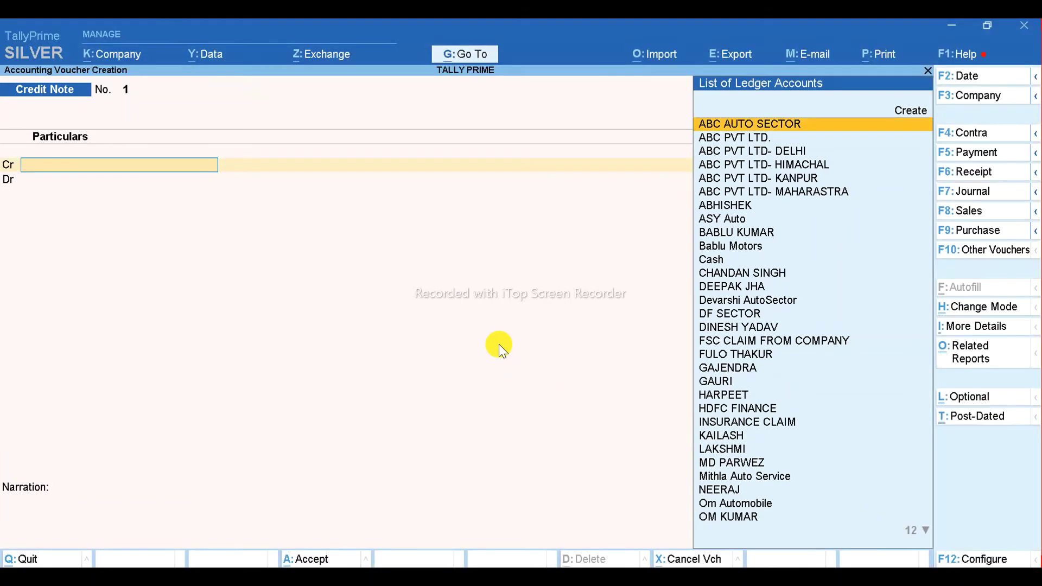
# Check which Sales voucher types are available, cancel the type selection, and quit voucher creation.
pyautogui.click(971, 213)
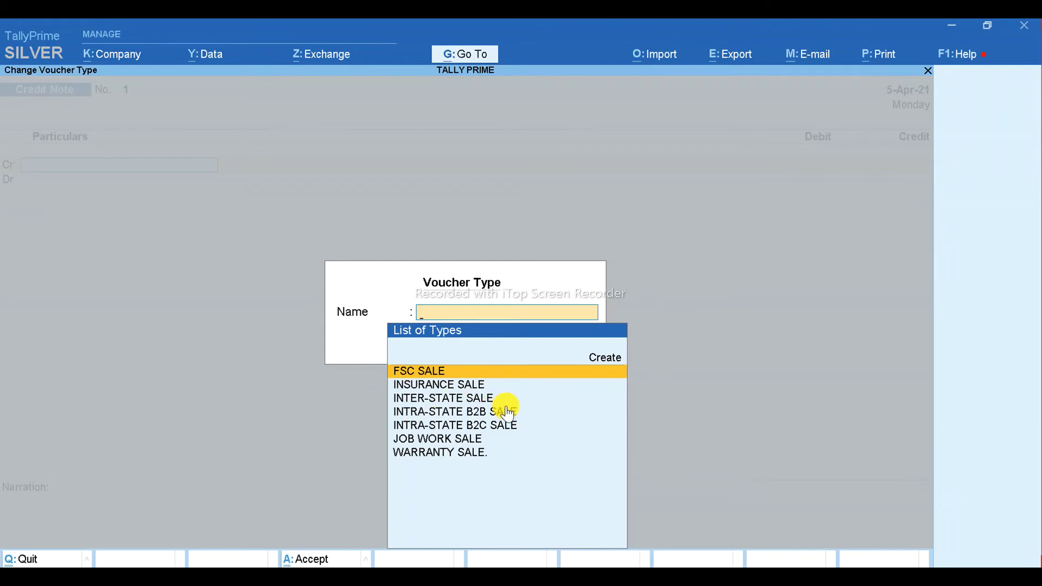
pyautogui.press('Escape')
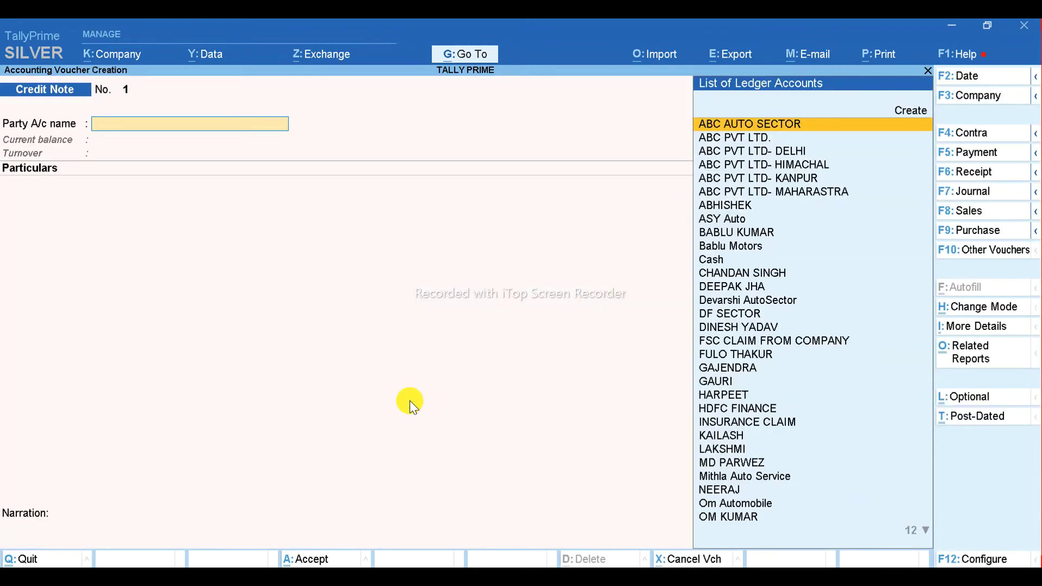
pyautogui.press('Escape')
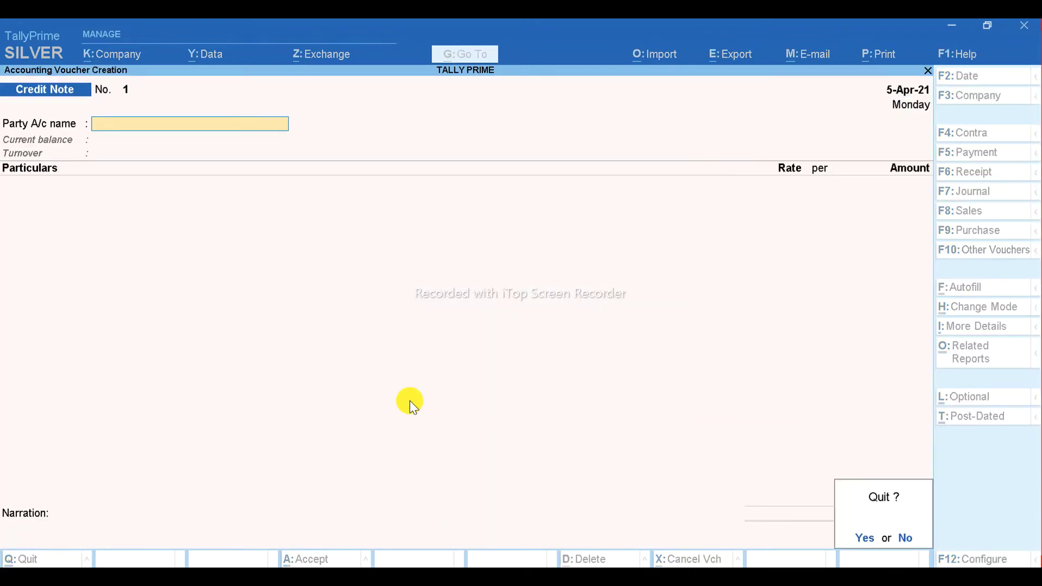
pyautogui.press('Return')
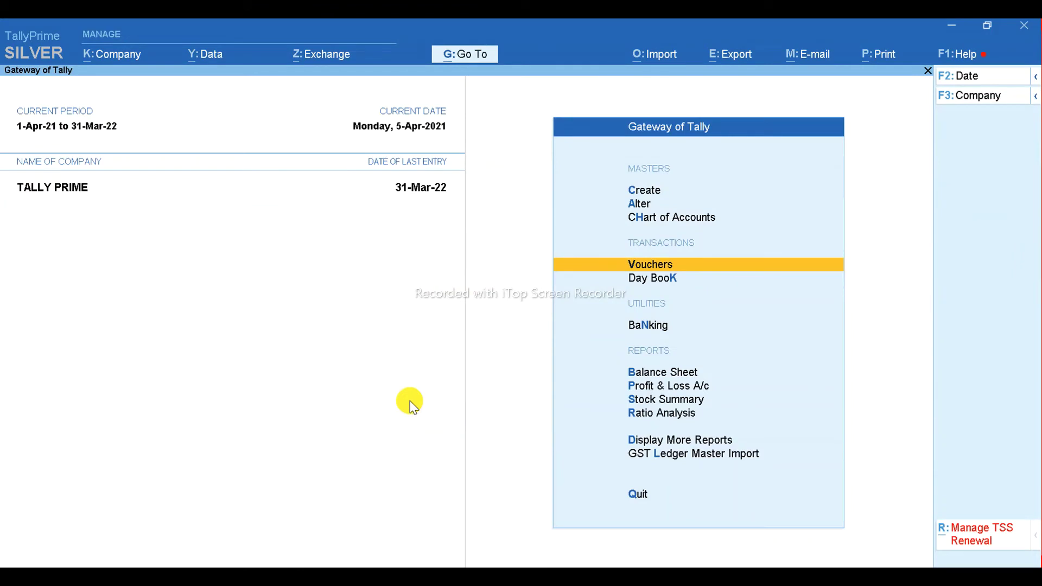
# Open the Sales voucher type for alteration from the voucher type masters.
pyautogui.press('a')
pyautogui.press('Down')
pyautogui.press('Down')
pyautogui.press('Down')
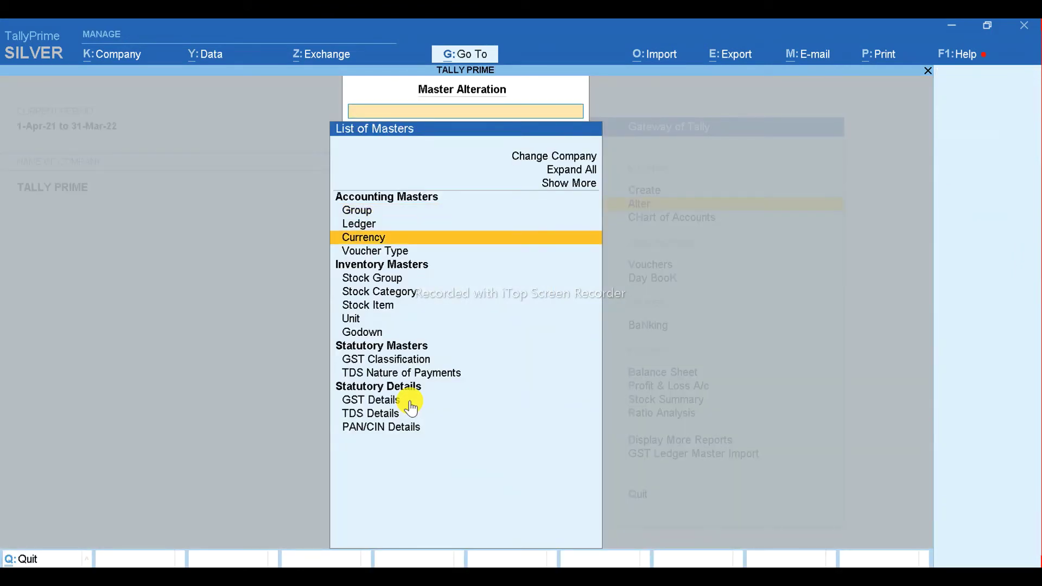
pyautogui.press('Return')
pyautogui.write('SA')
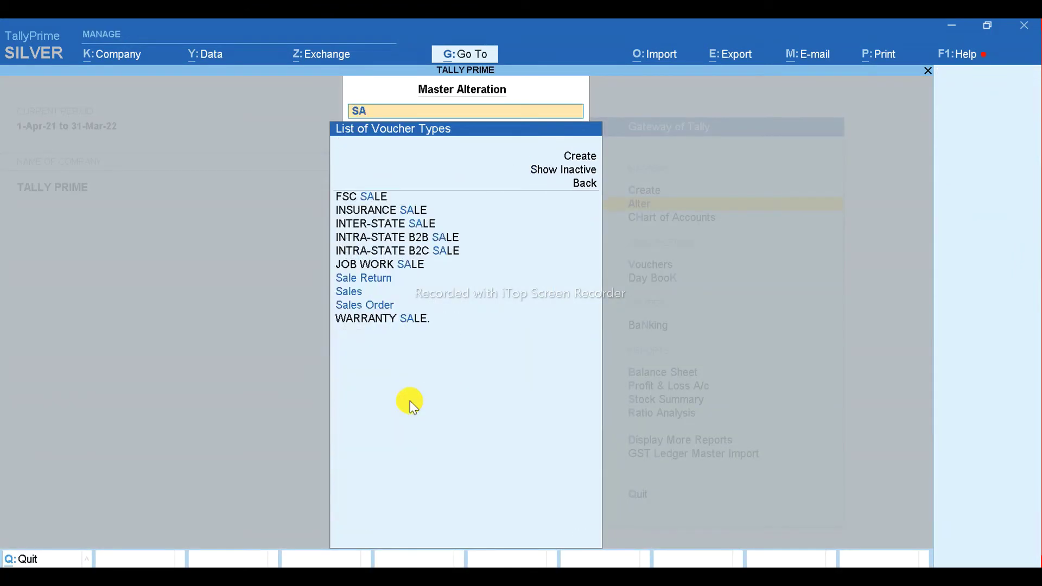
pyautogui.press('Down')
pyautogui.press('Return')
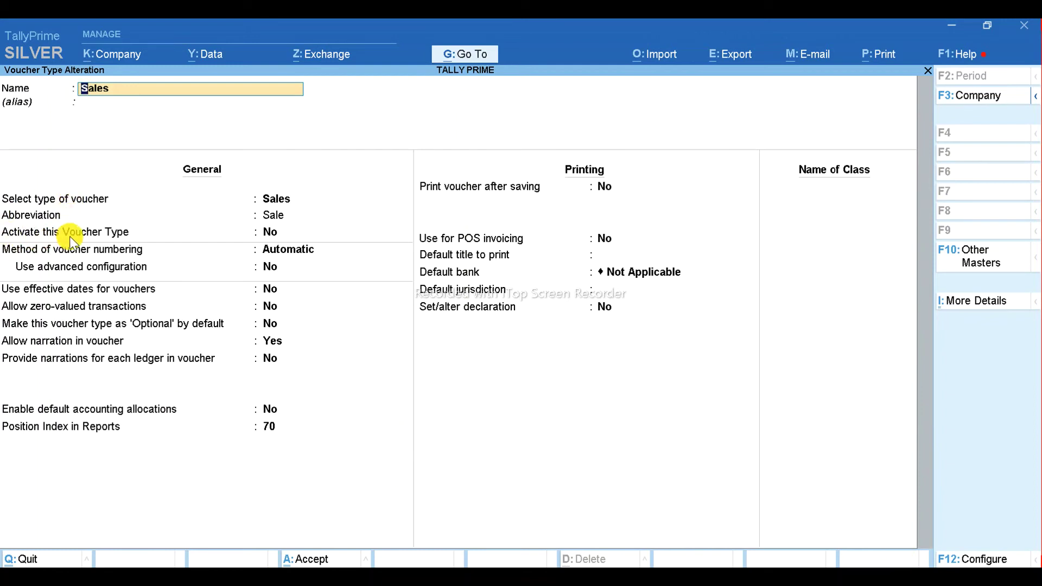
# Activate the Sales voucher type, keep its numbering method as Automatic, and save the alteration.
pyautogui.press('Return')
pyautogui.press('Return')
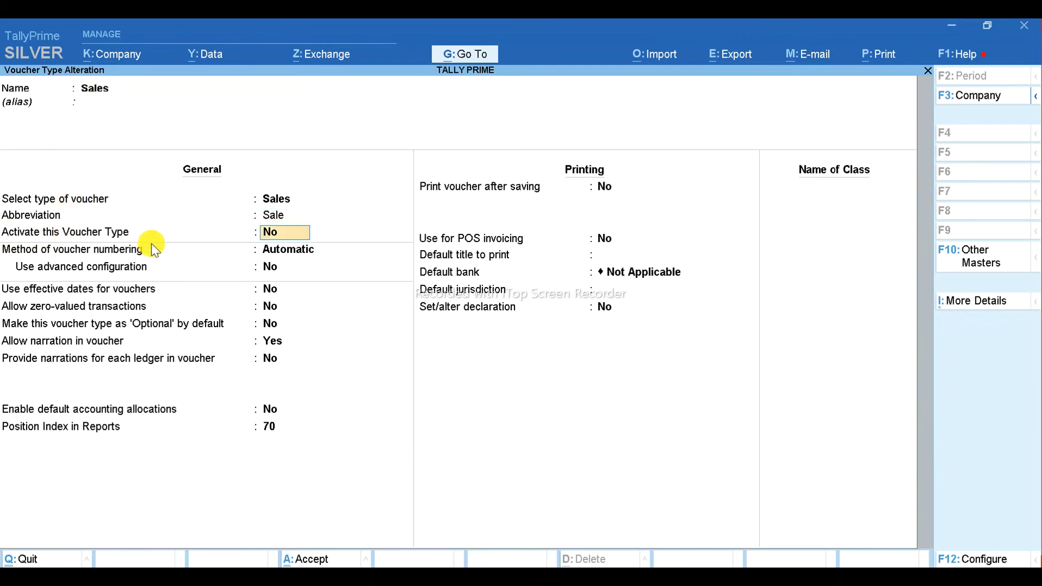
pyautogui.write('y')
pyautogui.press('Return')
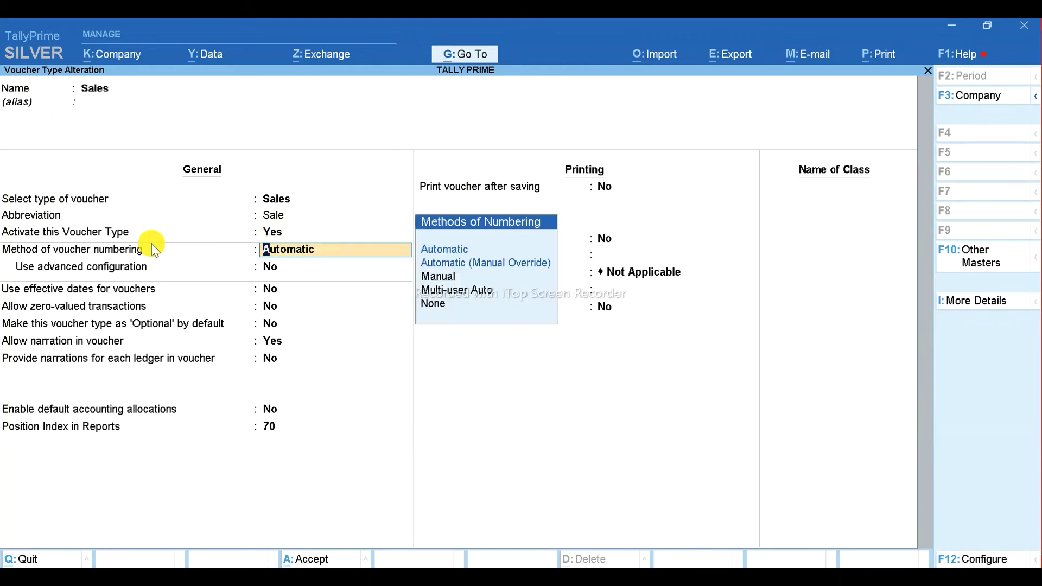
pyautogui.press('Return')
pyautogui.press('ctrl')
pyautogui.hotkey('ctrl', 'a')
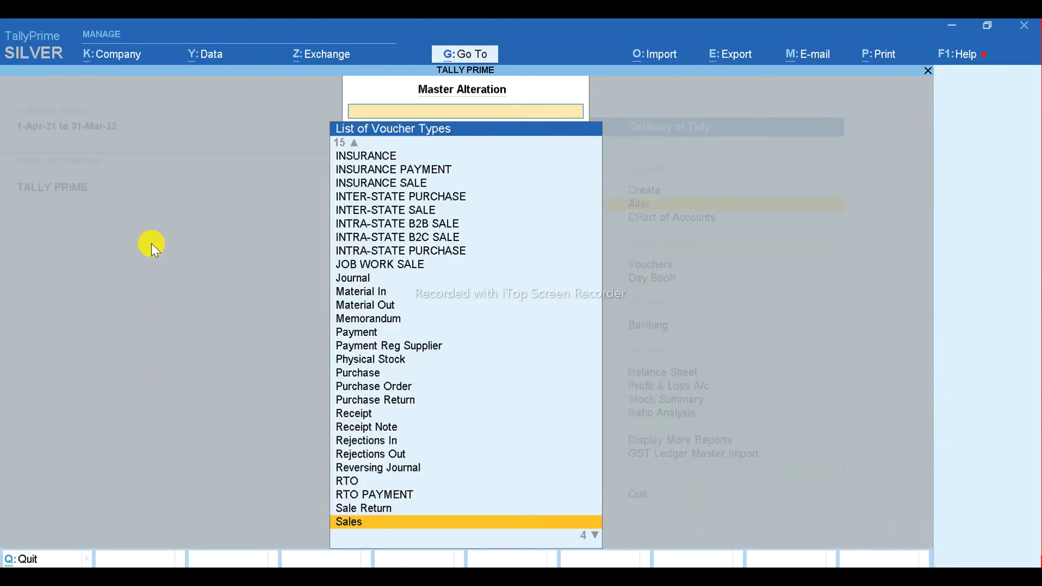
# Return to voucher creation and change the voucher to the standard Sales type.
pyautogui.press('Escape')
pyautogui.press('Escape')
pyautogui.press('v')
pyautogui.hotkey('ctrl', 'F8')
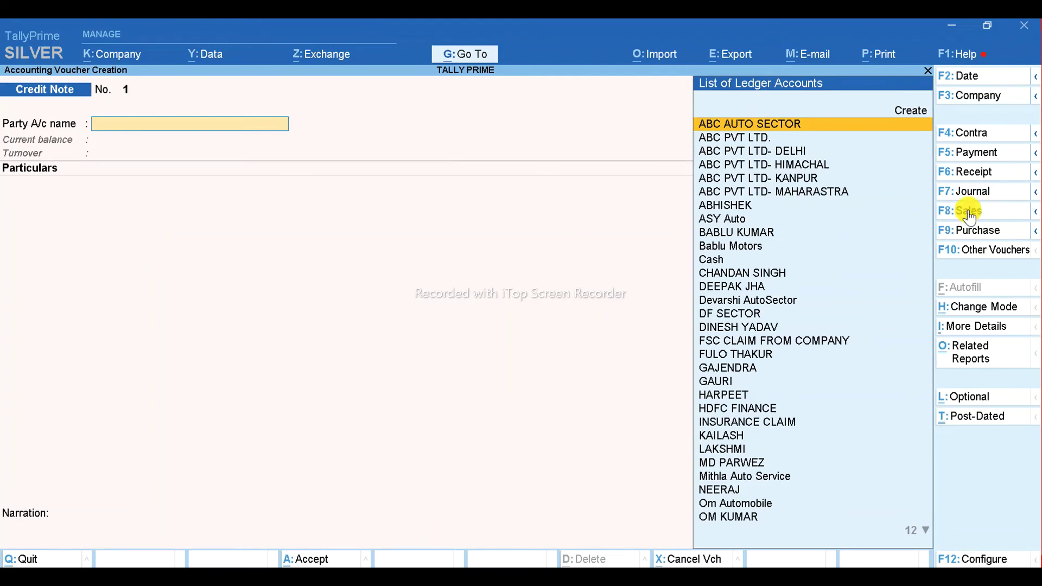
pyautogui.click(1001, 209)
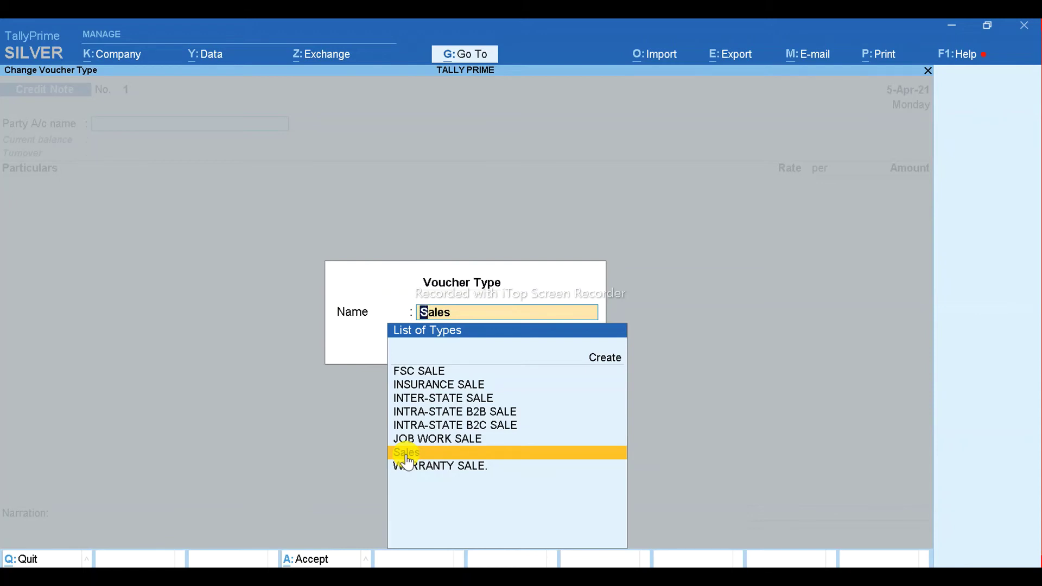
pyautogui.click(433, 454)
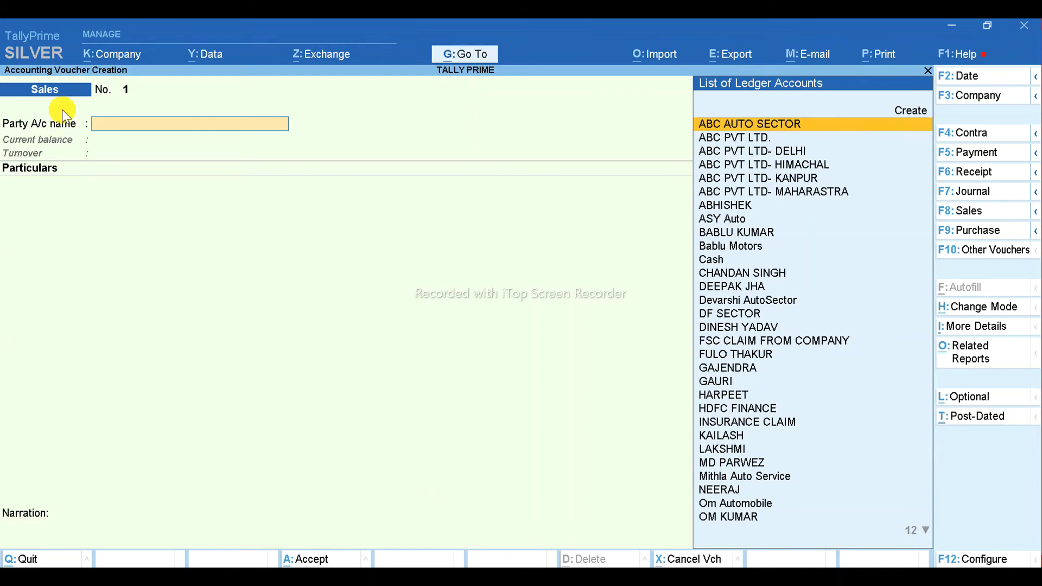
# Set the sales voucher's party account to the customer ledger listed directly below ABC PVT LTD- MAHARASTRA.
pyautogui.press('Down')
pyautogui.press('Down')
pyautogui.press('Down')
pyautogui.press('Down')
pyautogui.press('Down')
pyautogui.press('Down')
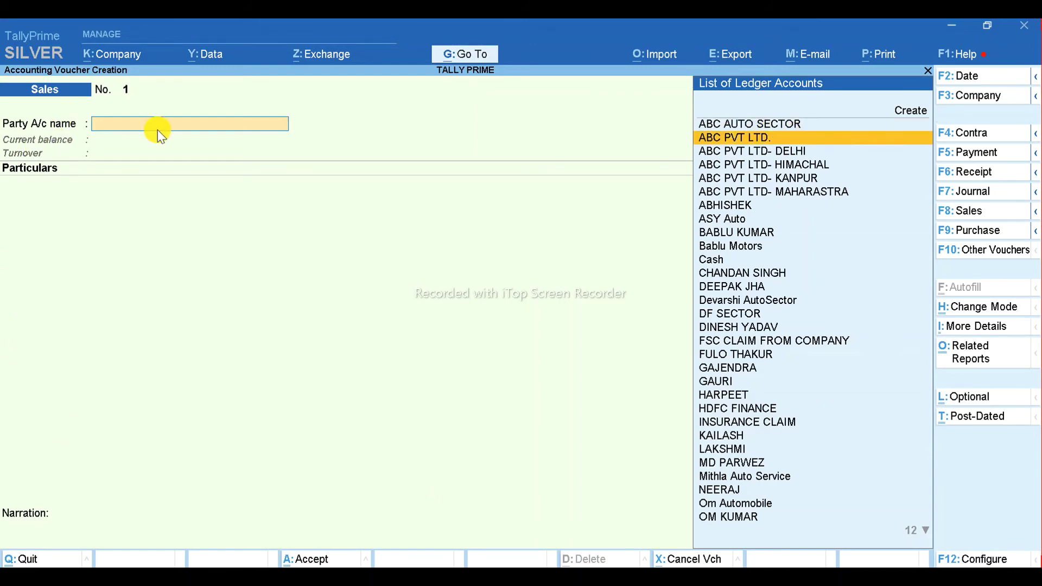
pyautogui.press('Return')
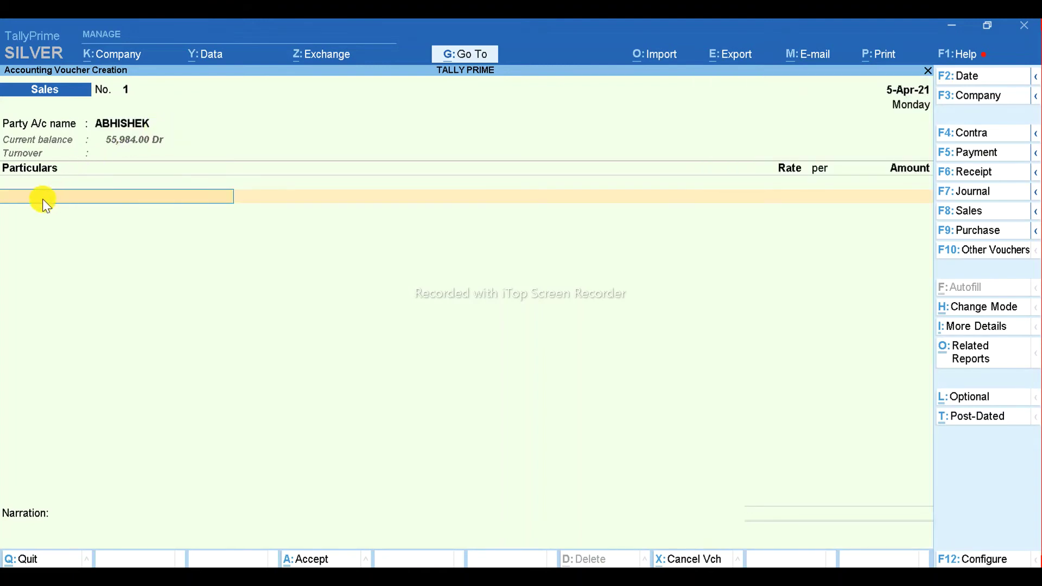
# Add an INTRA-STATE LUB SALE @ 18% particular with a GST-inclusive amount of 55000.
pyautogui.write('SAL')
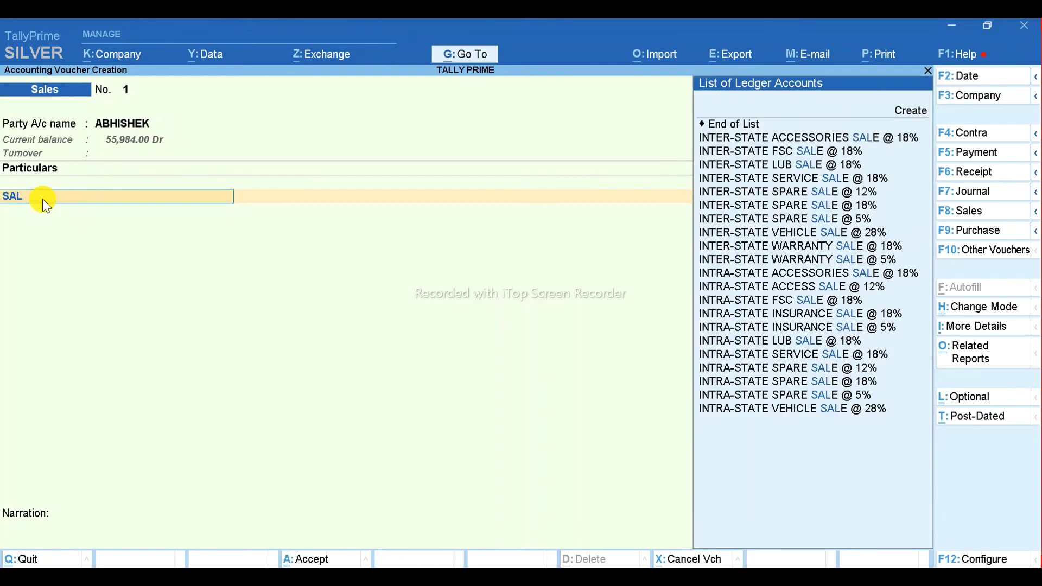
pyautogui.press('Down')
pyautogui.press('Down')
pyautogui.press('Down')
pyautogui.press('Down')
pyautogui.press('Down')
pyautogui.press('Down')
pyautogui.press('Down')
pyautogui.press('Down')
pyautogui.press('Down')
pyautogui.press('Down')
pyautogui.press('Down')
pyautogui.press('Down')
pyautogui.press('Down')
pyautogui.press('Down')
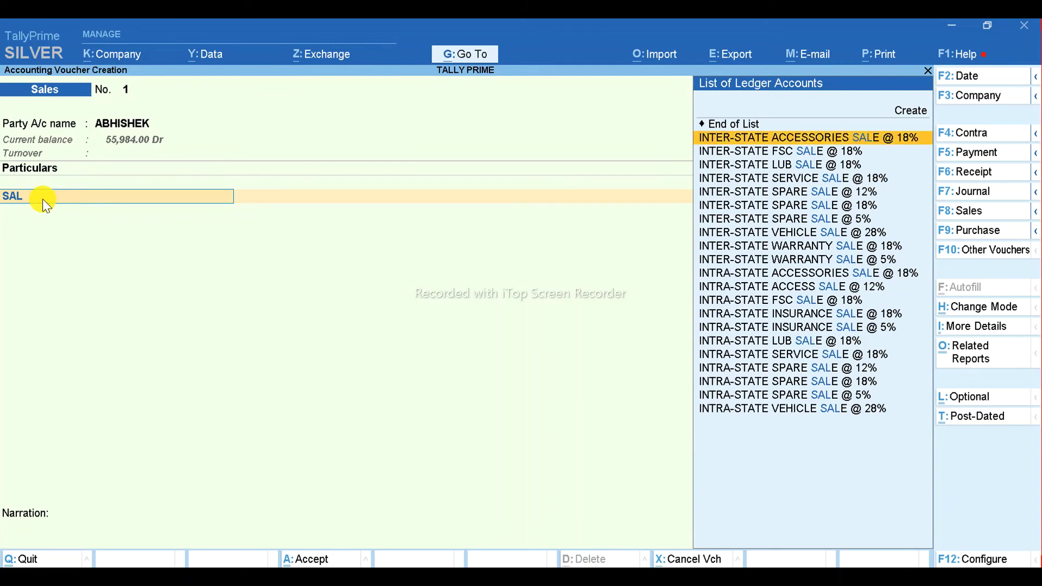
pyautogui.press('Up')
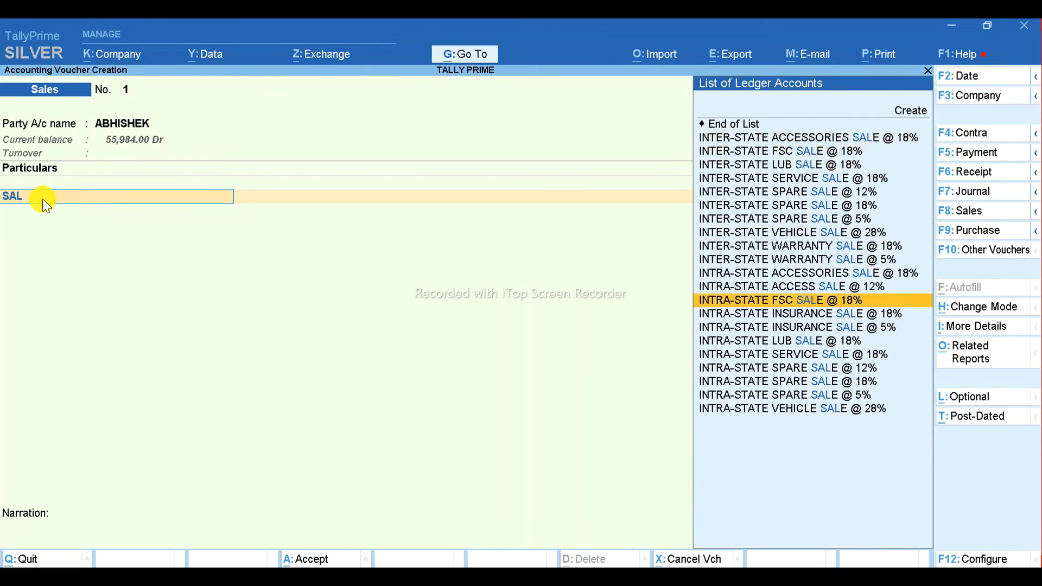
pyautogui.press('Up')
pyautogui.press('Down')
pyautogui.press('Down')
pyautogui.press('Down')
pyautogui.press('Return')
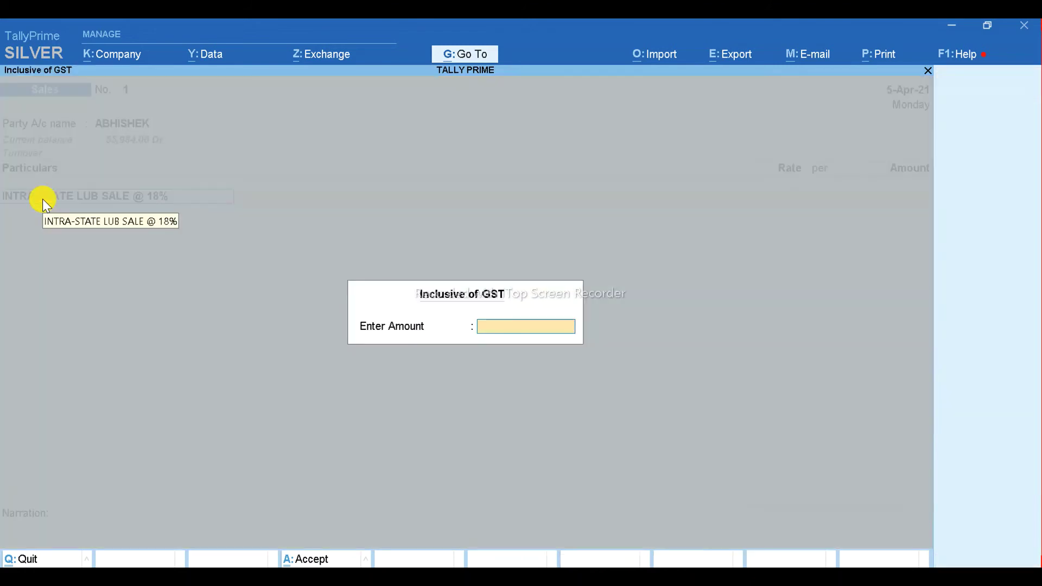
pyautogui.write('55000')
pyautogui.press('Return')
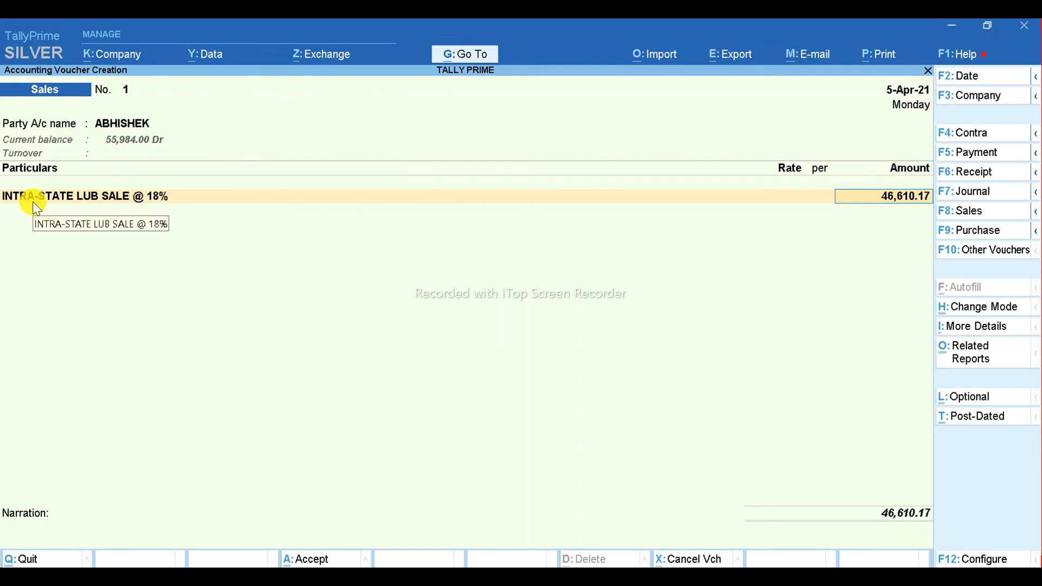
pyautogui.press('Return')
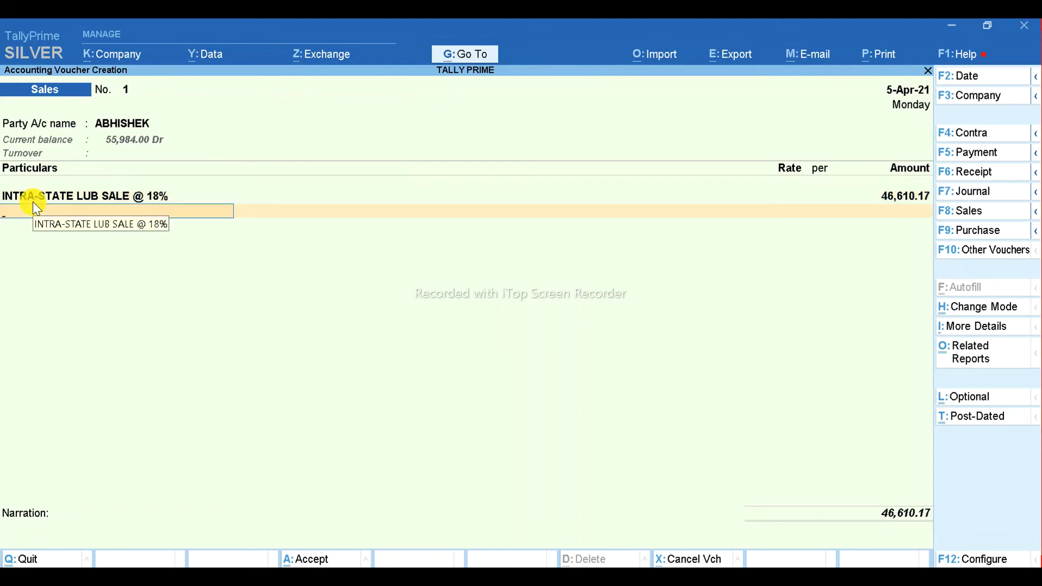
# Add Output Cgst@14% as the tax ledger below the lub sale line.
pyautogui.write('CG')
pyautogui.press('Down')
pyautogui.press('Down')
pyautogui.press('Down')
pyautogui.press('Down')
pyautogui.press('Down')
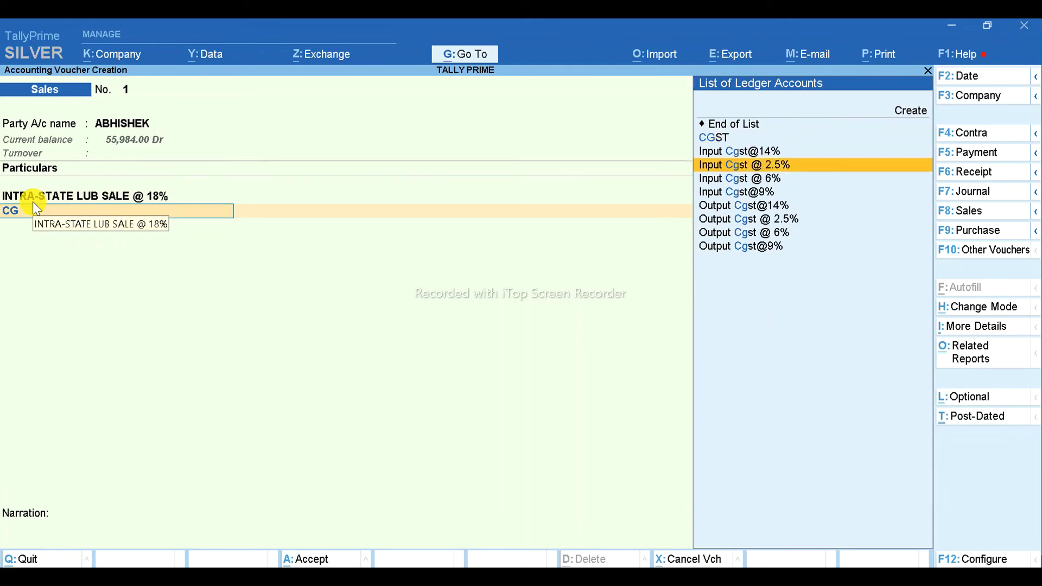
pyautogui.press('Return')
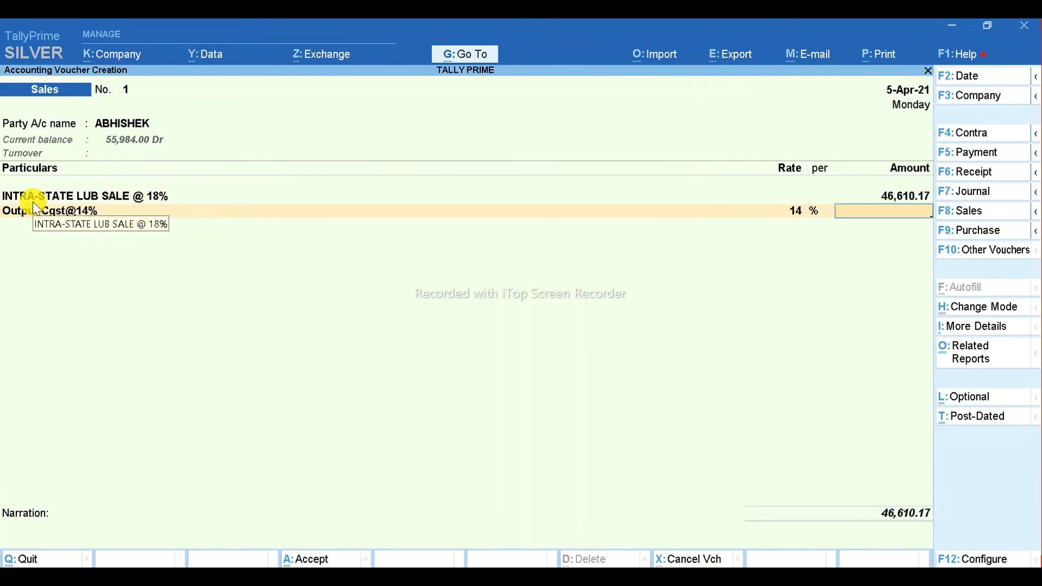
# Recheck the lub sale line and replace the Output Cgst@14% ledger below it with Output Cgst@9%.
pyautogui.press('BackSpace')
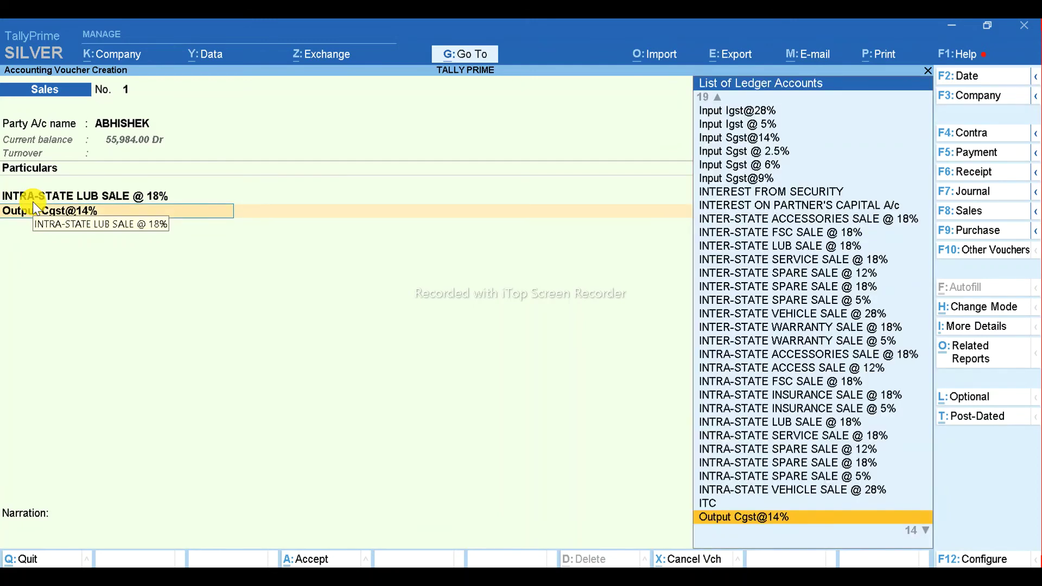
pyautogui.click(108, 202)
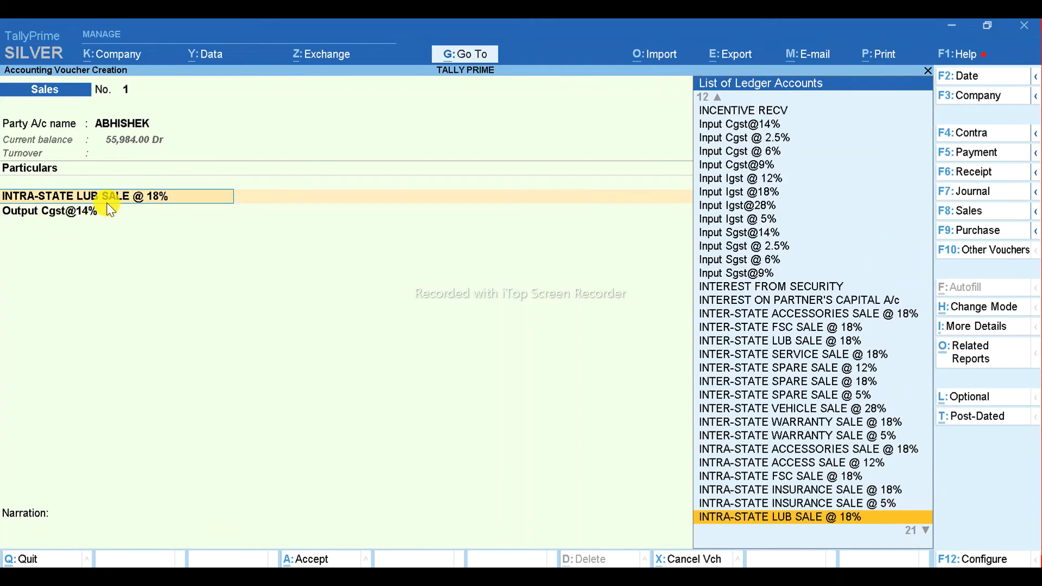
pyautogui.press('Return')
pyautogui.press('Return')
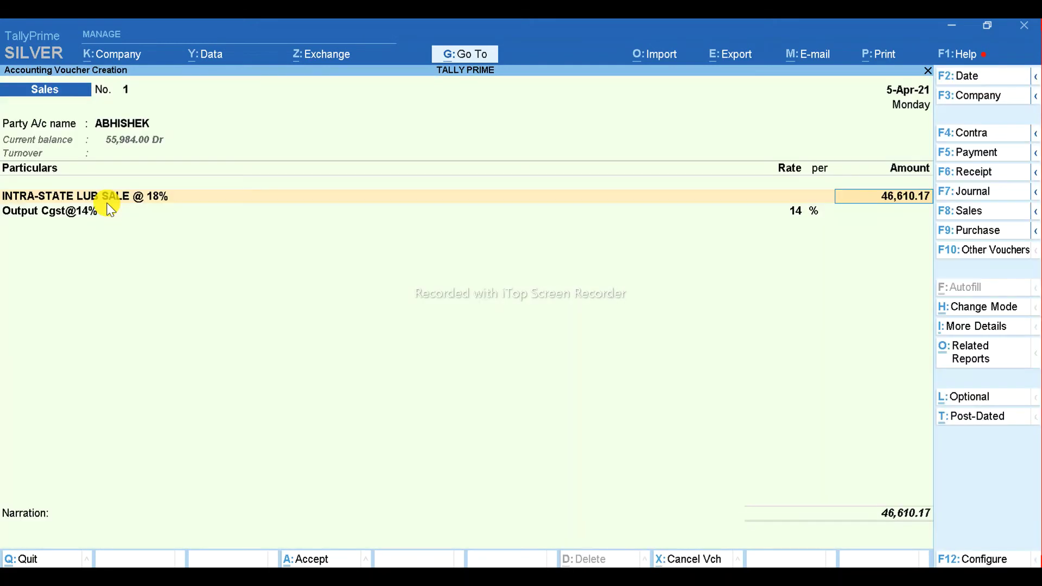
pyautogui.press('Return')
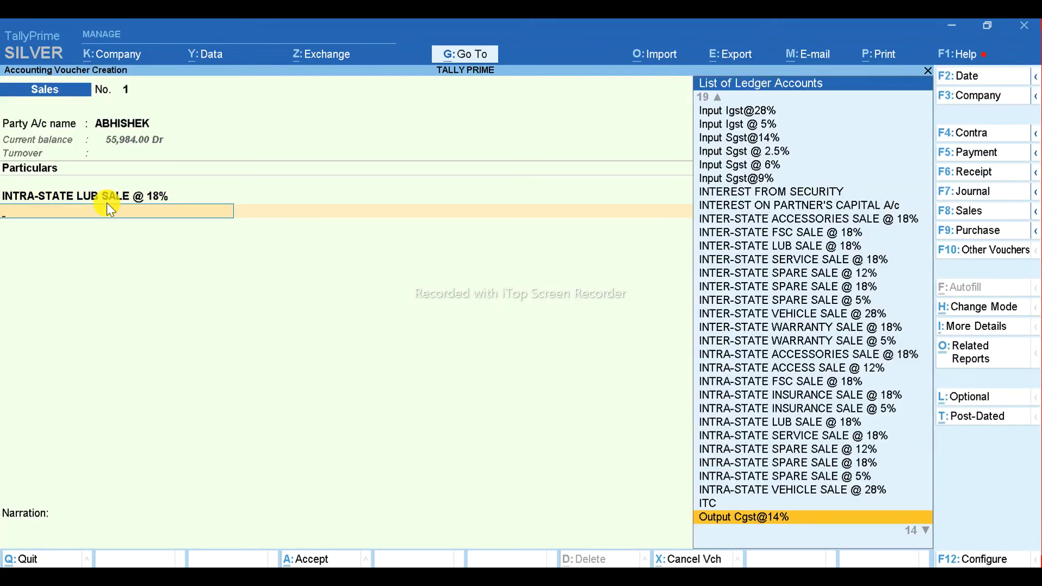
pyautogui.press('Down')
pyautogui.press('Down')
pyautogui.press('Down')
pyautogui.press('Return')
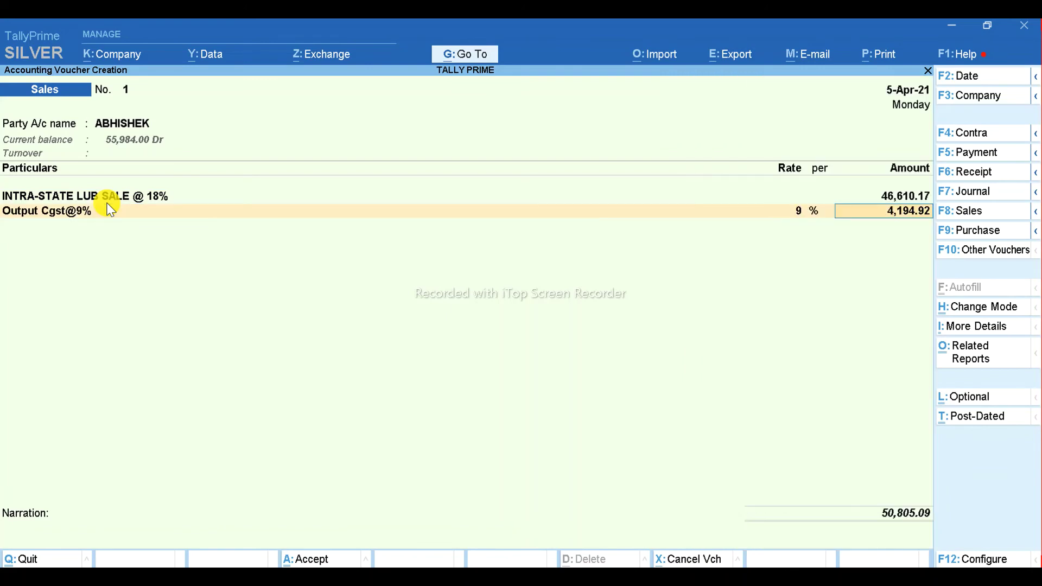
pyautogui.press('Return')
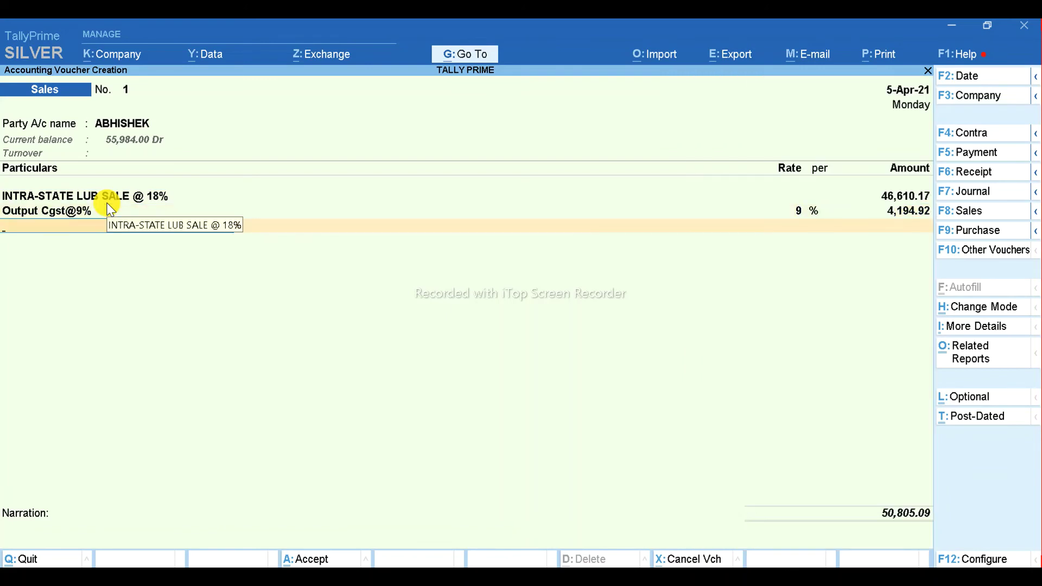
# Add Output Sgst @9% below the Output Cgst@9% line and allocate the party's bill-wise amount as On Account.
pyautogui.write('OUT')
pyautogui.press('Up')
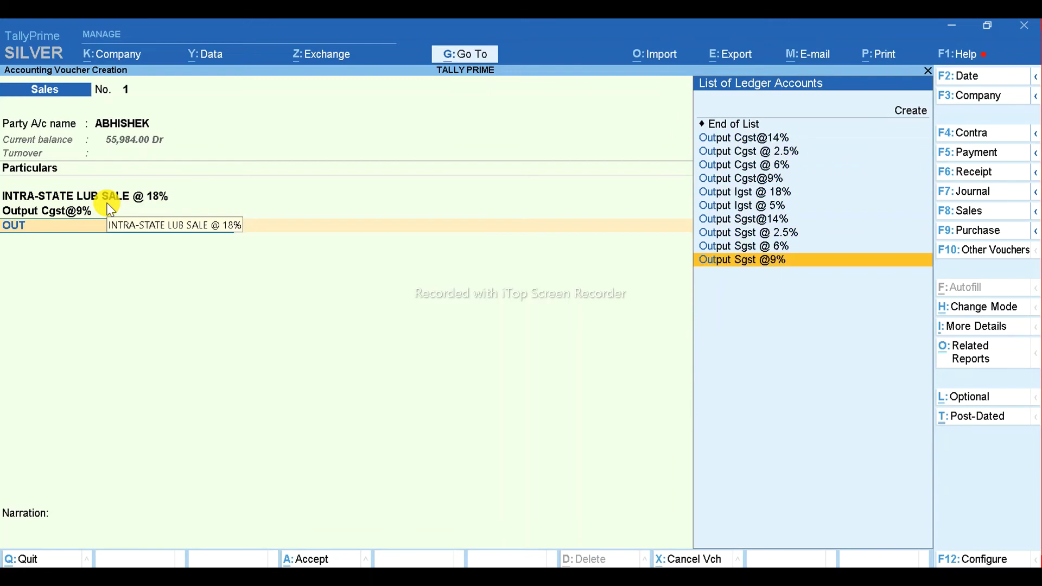
pyautogui.press('Return')
pyautogui.press('Return')
pyautogui.press('Return')
pyautogui.press('Down')
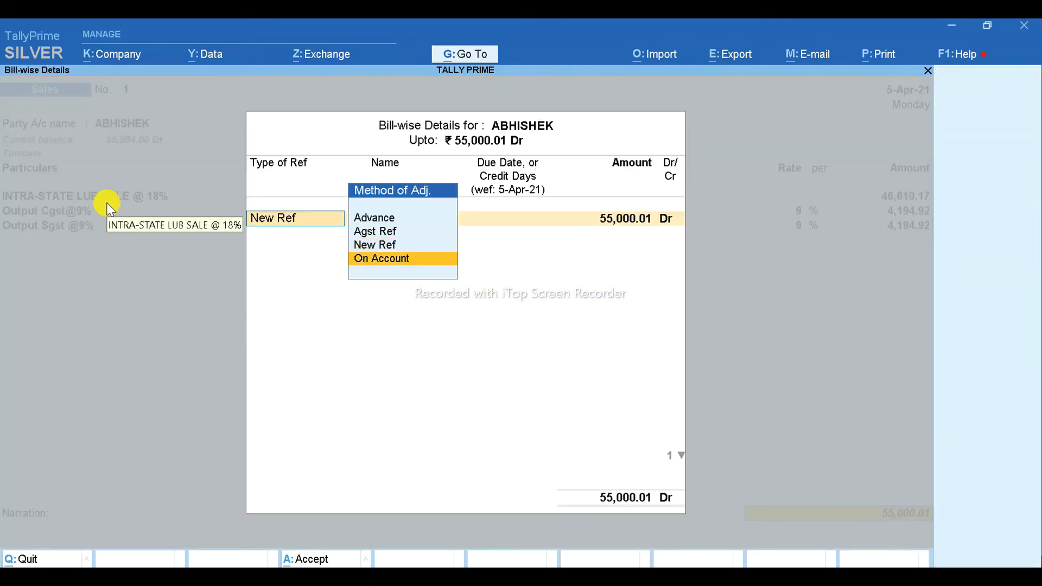
pyautogui.press('Return')
pyautogui.press('Return')
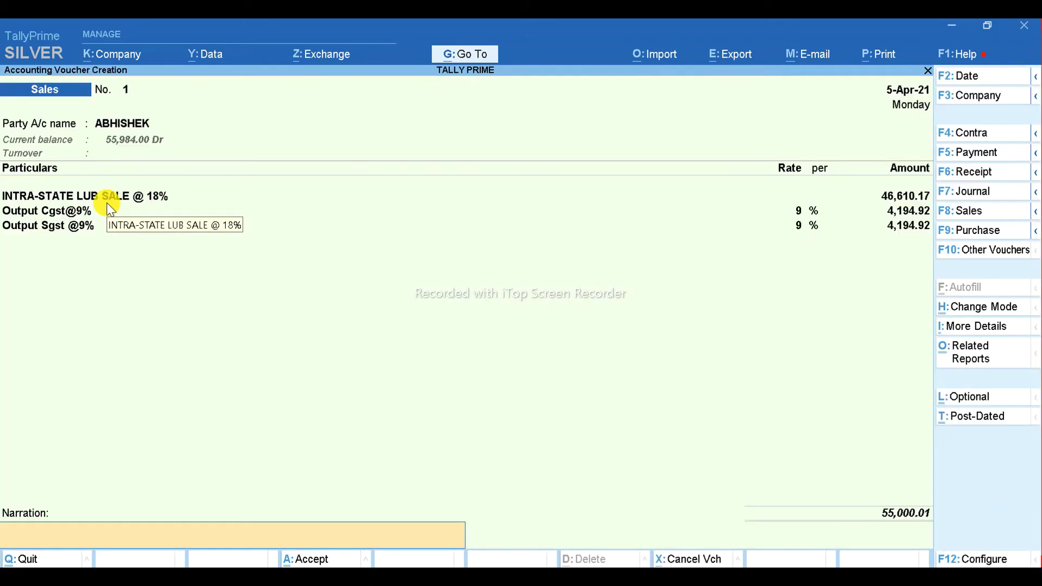
# Add the ROUND OFF ledger below the Output Sgst @9% line and save the sales voucher.
pyautogui.press('Up')
pyautogui.press('Up')
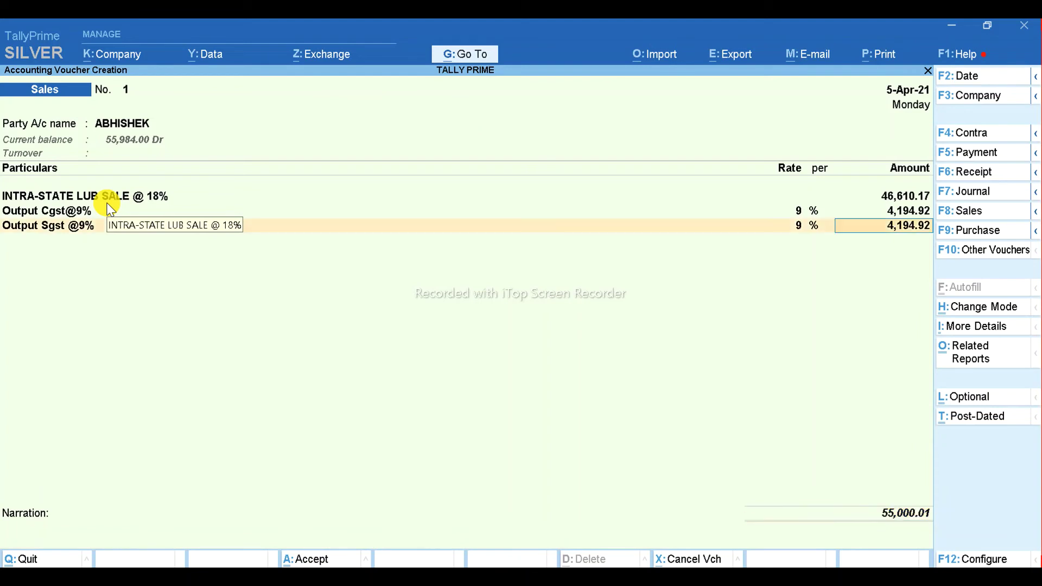
pyautogui.press('Return')
pyautogui.write('ROU')
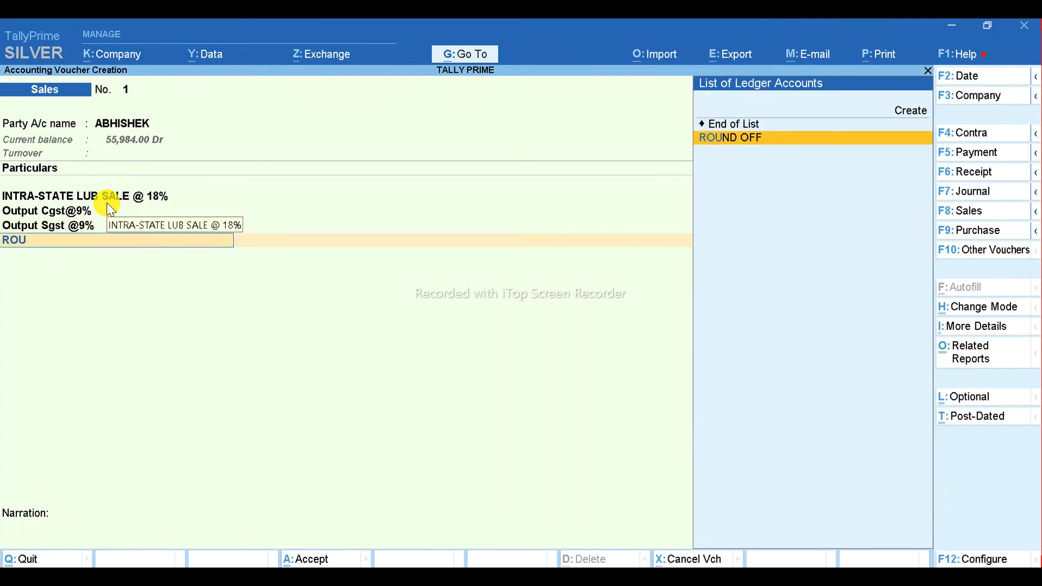
pyautogui.press('Return')
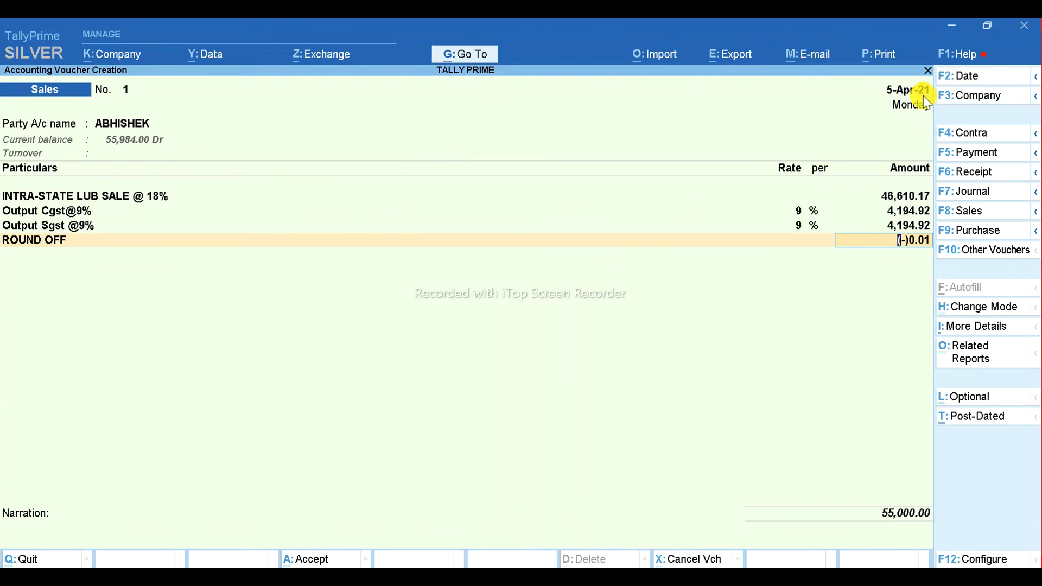
pyautogui.hotkey('ctrl', 'a')
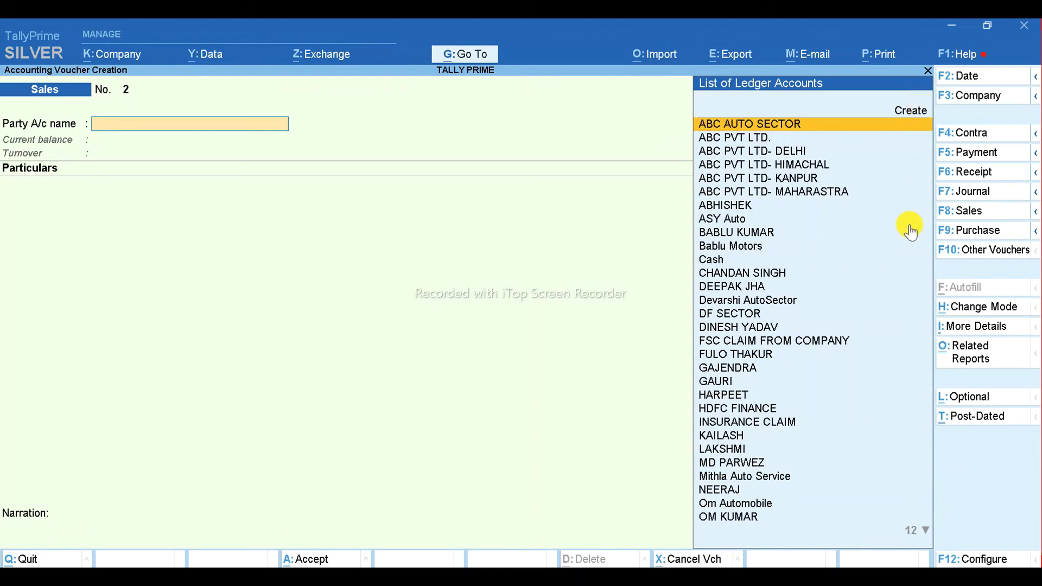
# Look at the sales voucher variants, and switch the voucher type to Credit Note.
pyautogui.click(1035, 212)
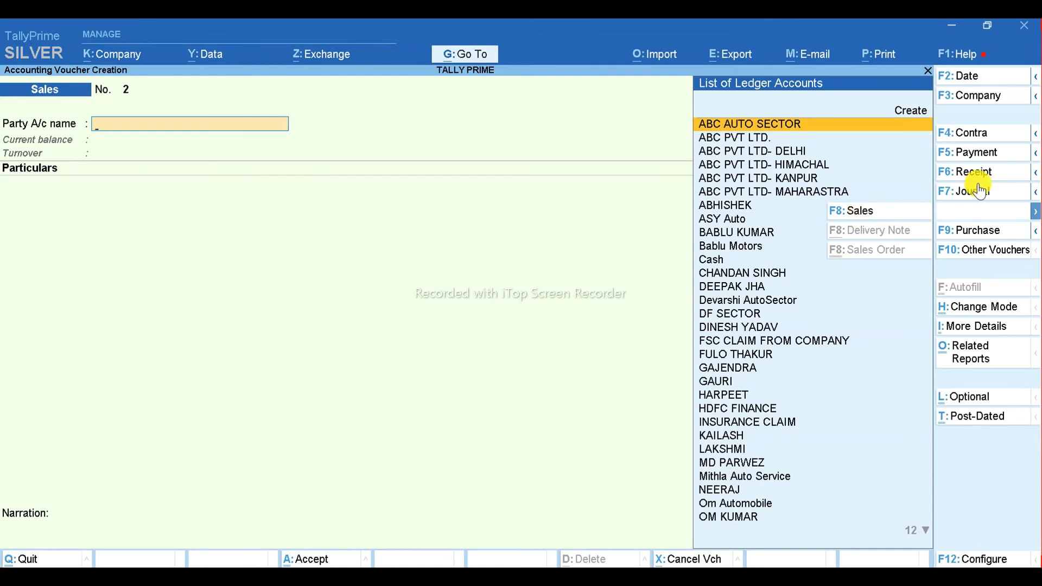
pyautogui.click(1035, 177)
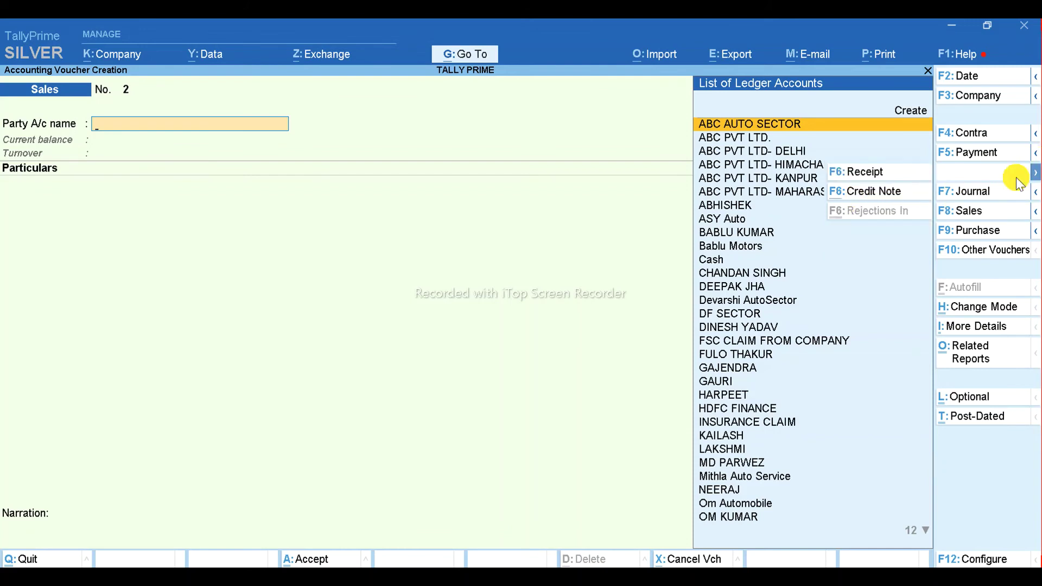
pyautogui.click(880, 192)
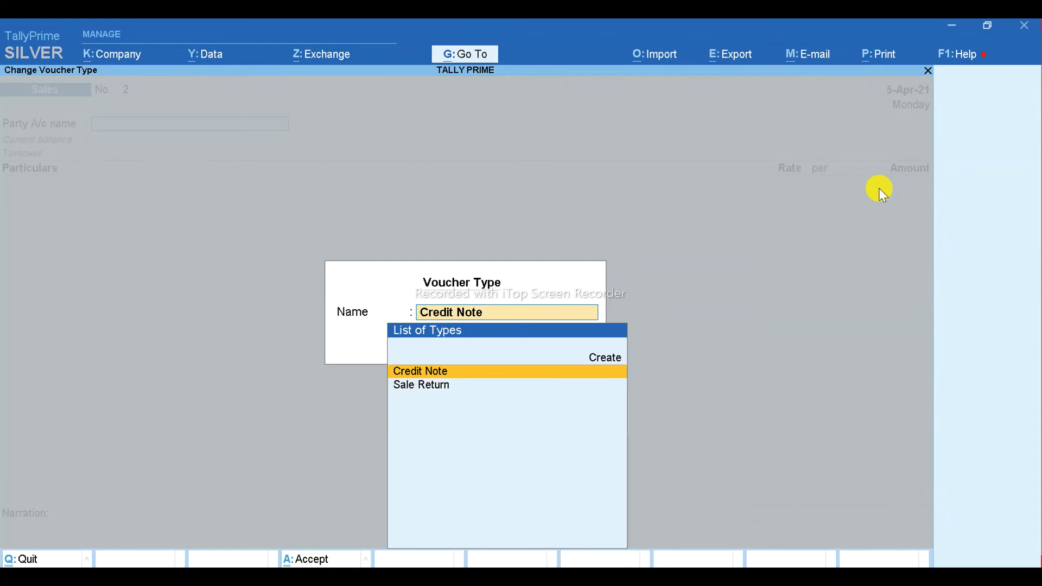
pyautogui.press('Return')
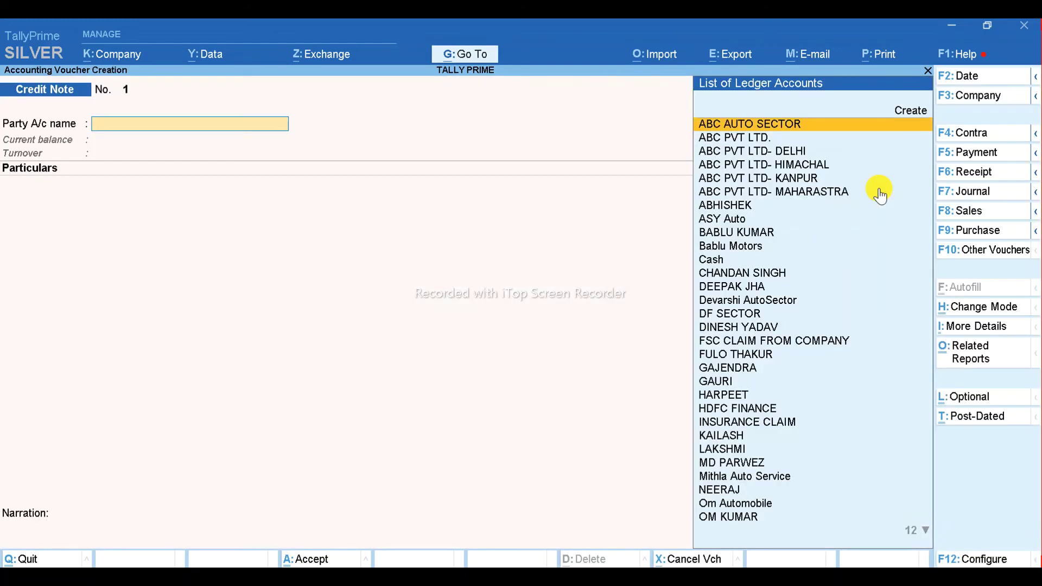
# Set the credit note's party account to the customer ledger listed directly below ABC PVT LTD- MAHARASTRA.
pyautogui.press('Down')
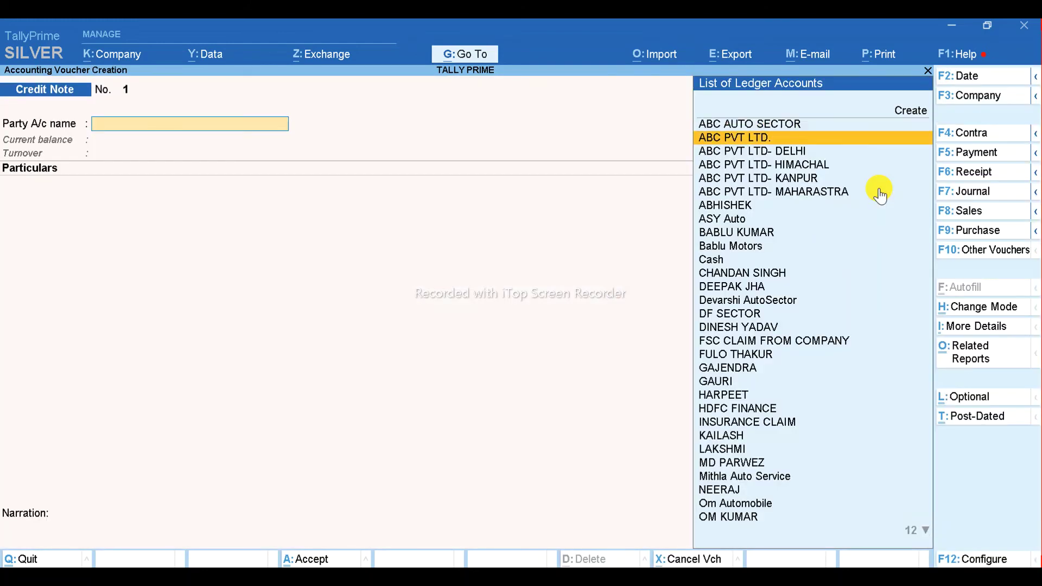
pyautogui.press('Down')
pyautogui.press('Down')
pyautogui.press('Down')
pyautogui.press('Down')
pyautogui.press('Down')
pyautogui.press('Return')
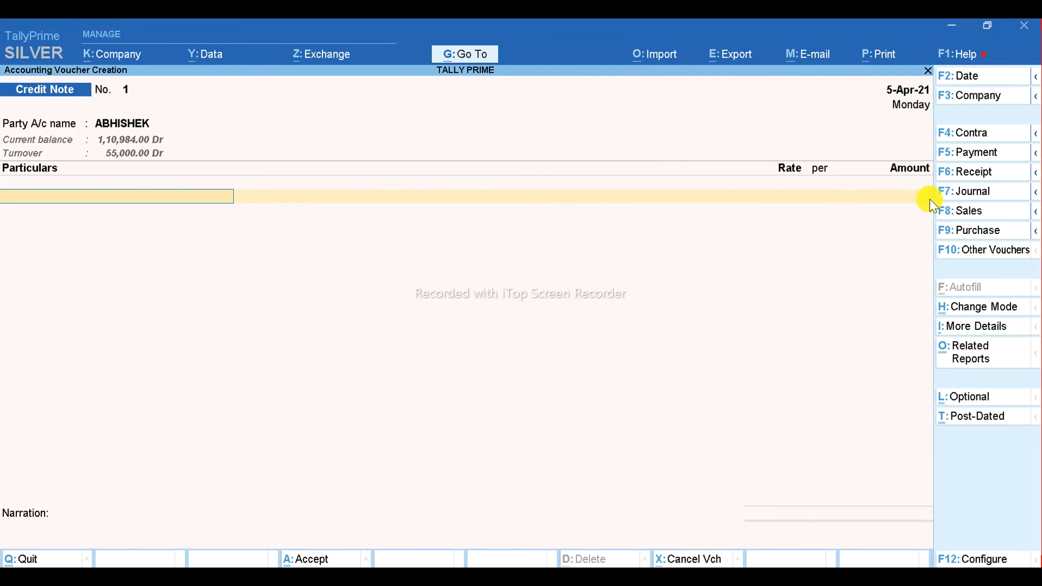
# Add an INTRA-STATE LUB SALE @ 18% particular to the credit note with a GST-inclusive amount of 55000.
pyautogui.write('SAL')
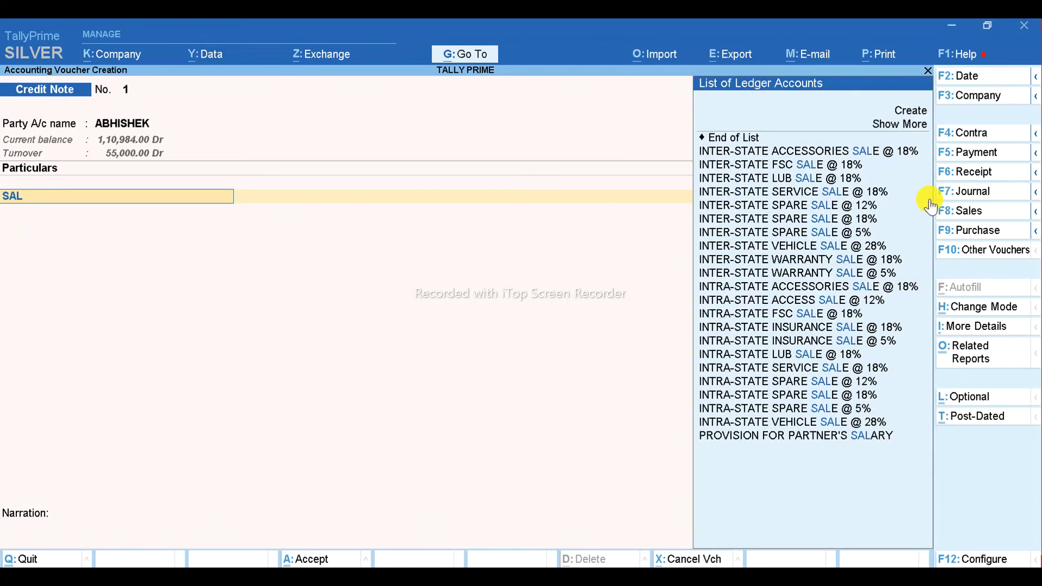
pyautogui.press('Down')
pyautogui.press('Down')
pyautogui.press('Down')
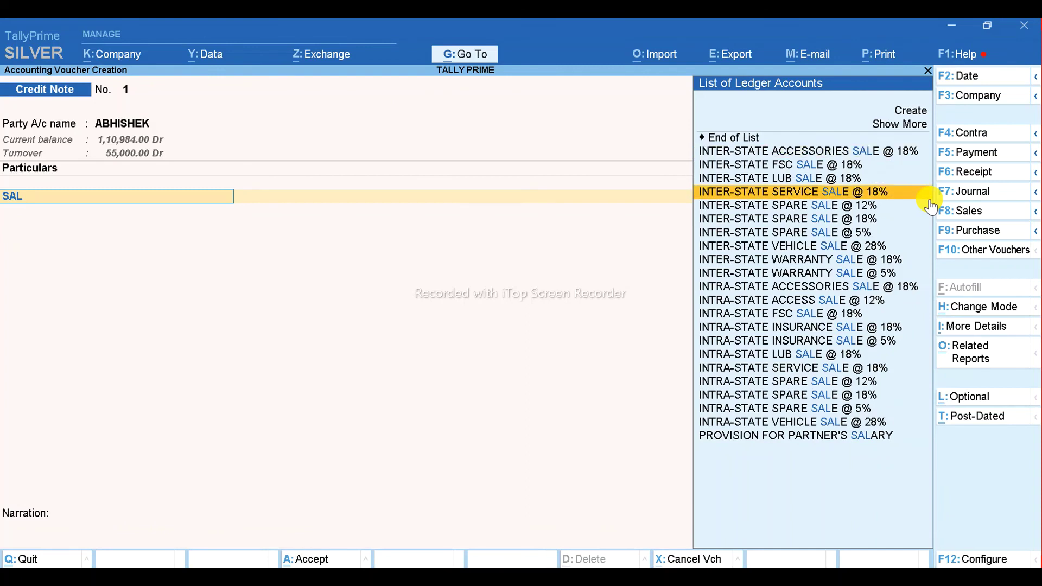
pyautogui.press('Down')
pyautogui.press('Down')
pyautogui.press('Down')
pyautogui.press('Down')
pyautogui.press('Down')
pyautogui.press('Down')
pyautogui.press('Down')
pyautogui.press('Down')
pyautogui.press('Down')
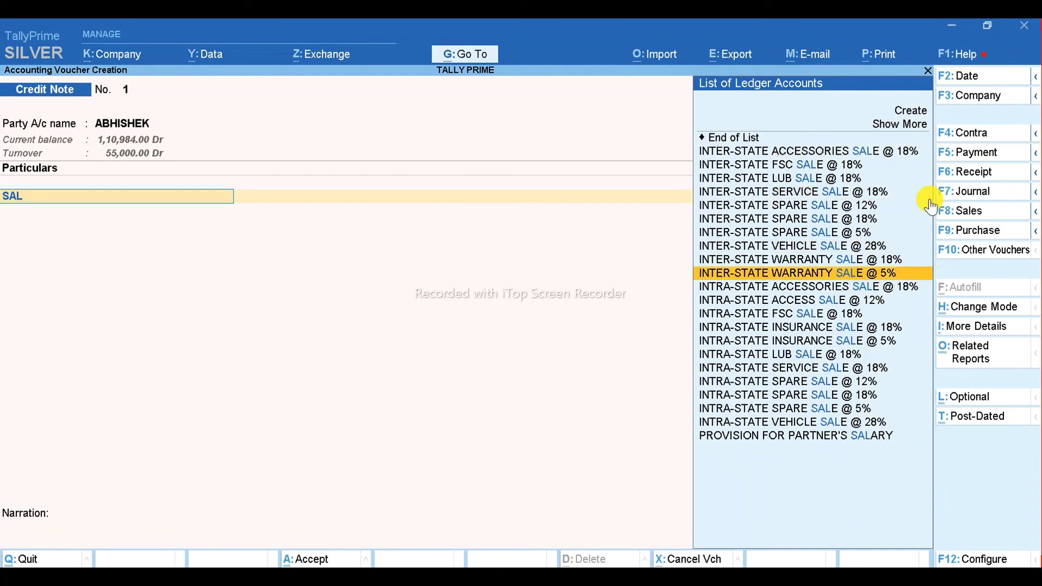
pyautogui.press('Down')
pyautogui.press('Down')
pyautogui.press('Down')
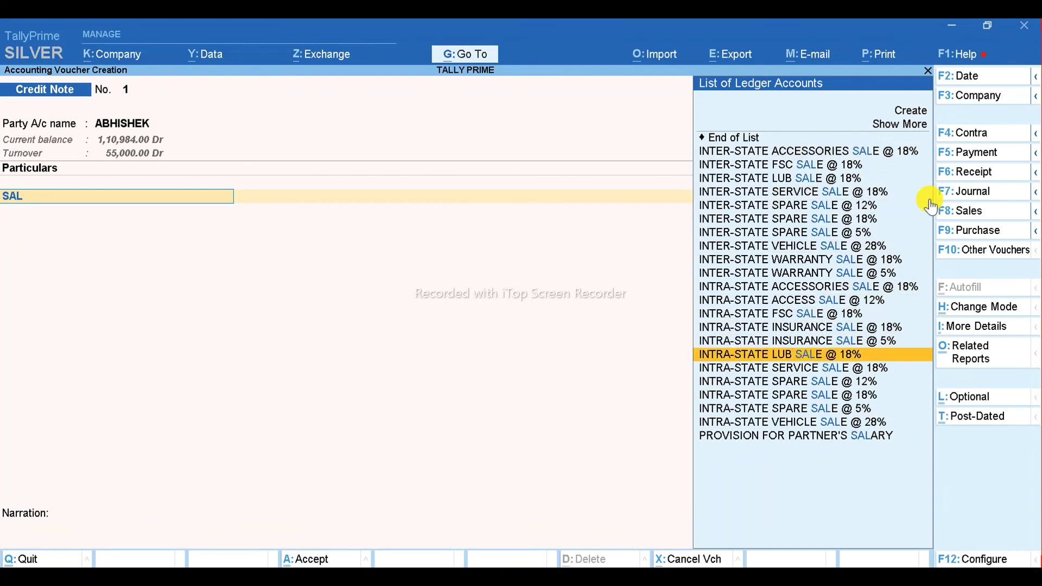
pyautogui.press('Return')
pyautogui.write('5')
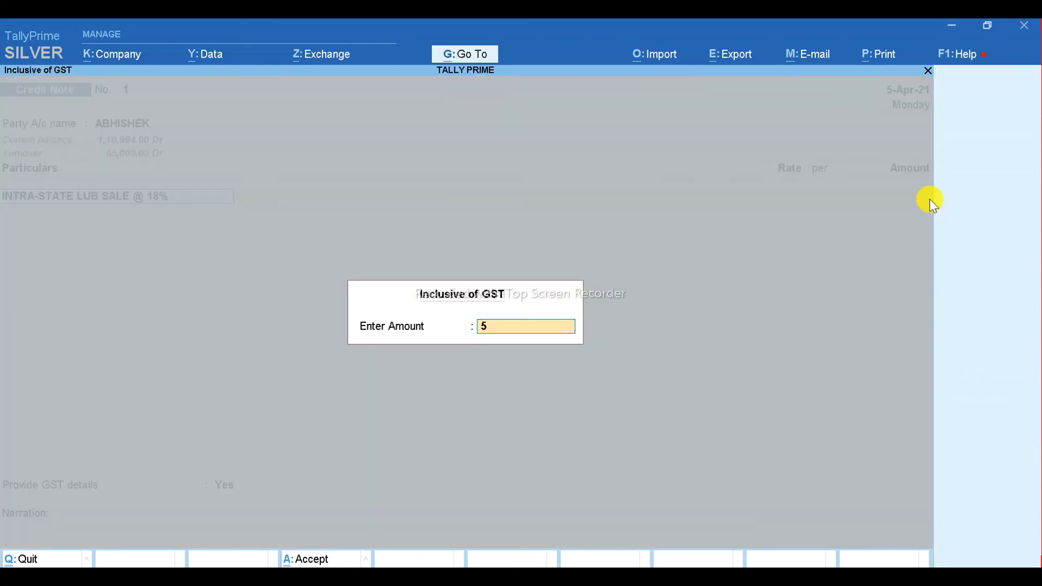
pyautogui.write('00')
pyautogui.press('BackSpace')
pyautogui.press('BackSpace')
pyautogui.press('BackSpace')
pyautogui.write('55000')
pyautogui.press('Return')
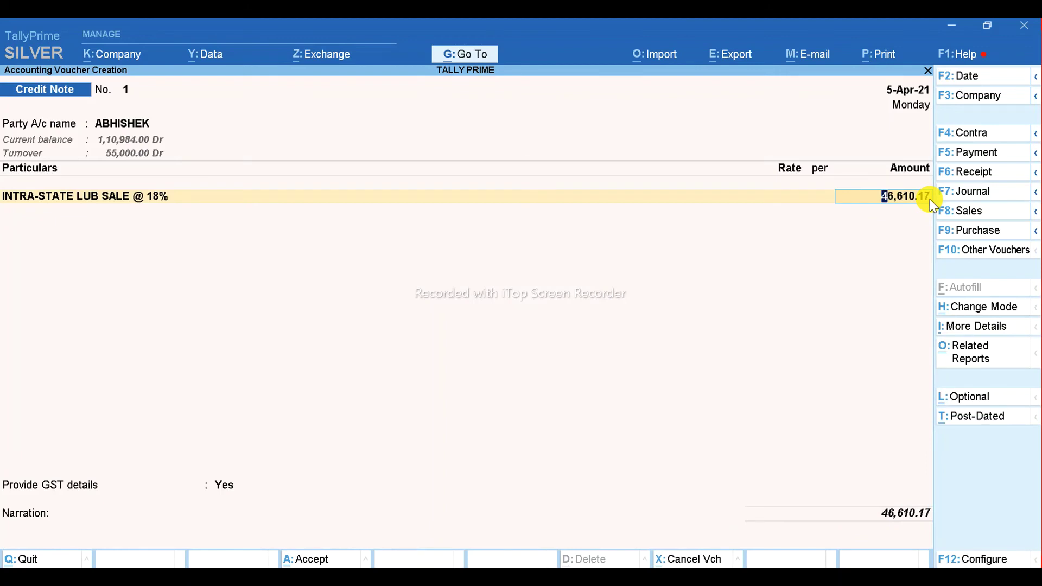
pyautogui.press('Return')
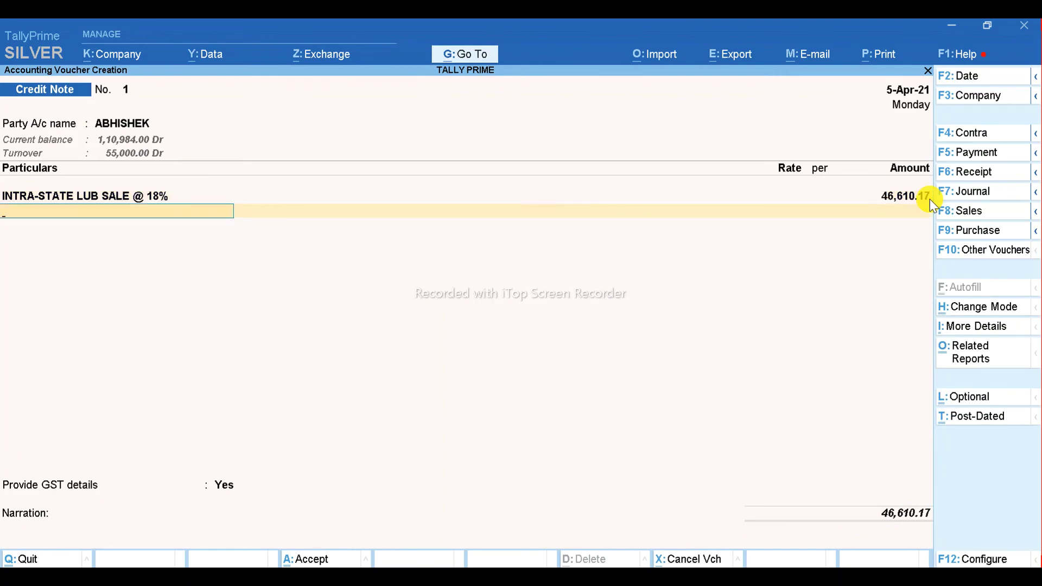
# Add Output Cgst@9% as the tax ledger below the credit note's lub sale line.
pyautogui.write('CG')
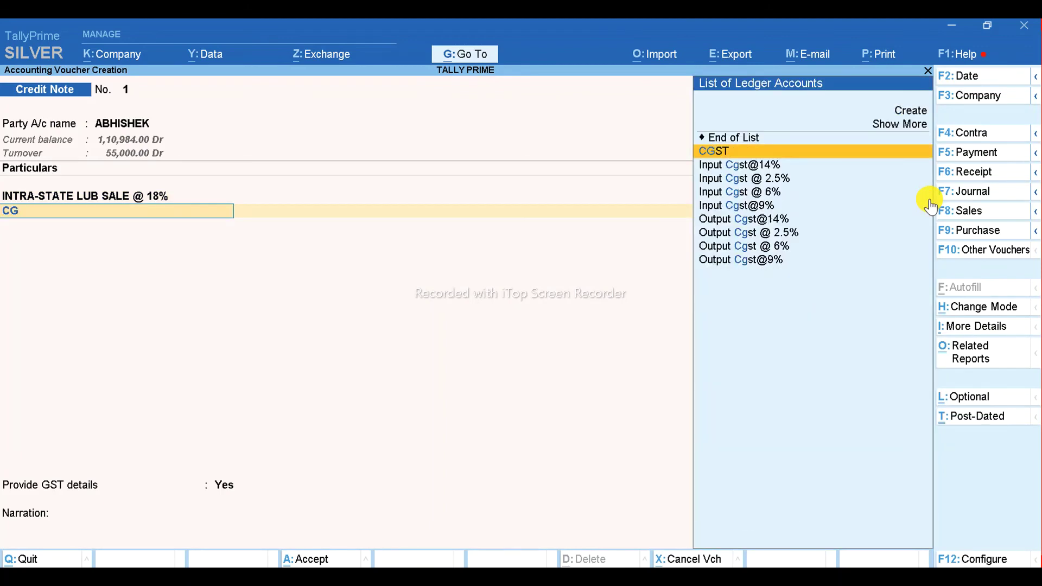
pyautogui.press('Down')
pyautogui.press('Down')
pyautogui.press('Down')
pyautogui.press('Down')
pyautogui.press('Down')
pyautogui.press('Down')
pyautogui.press('Down')
pyautogui.press('Down')
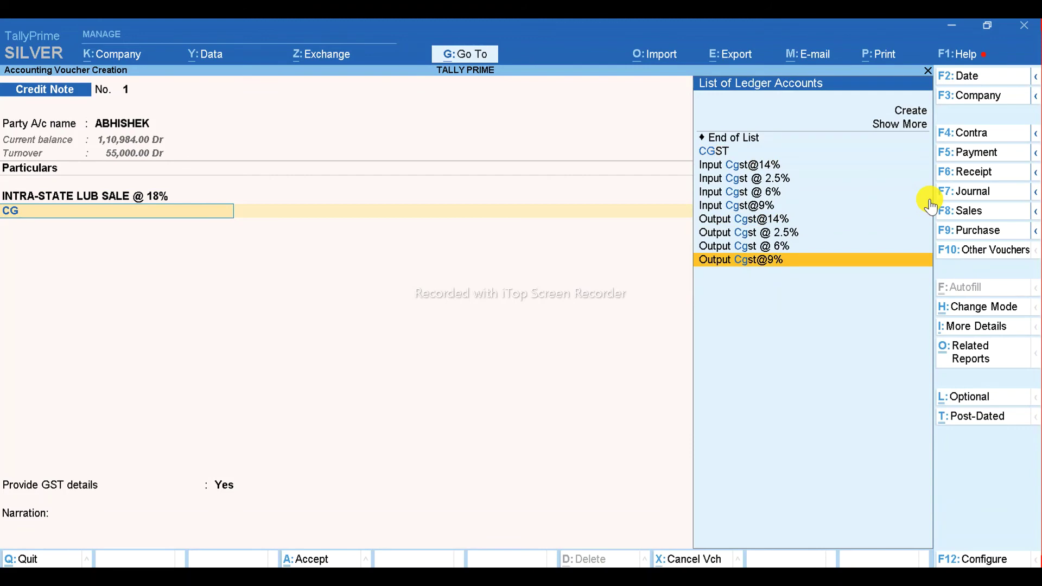
pyautogui.press('Return')
pyautogui.press('Return')
# Add the Output Sgst @9% and ROUND OFF ledgers below the credit note's Output Cgst@9% line.
pyautogui.write('SG')
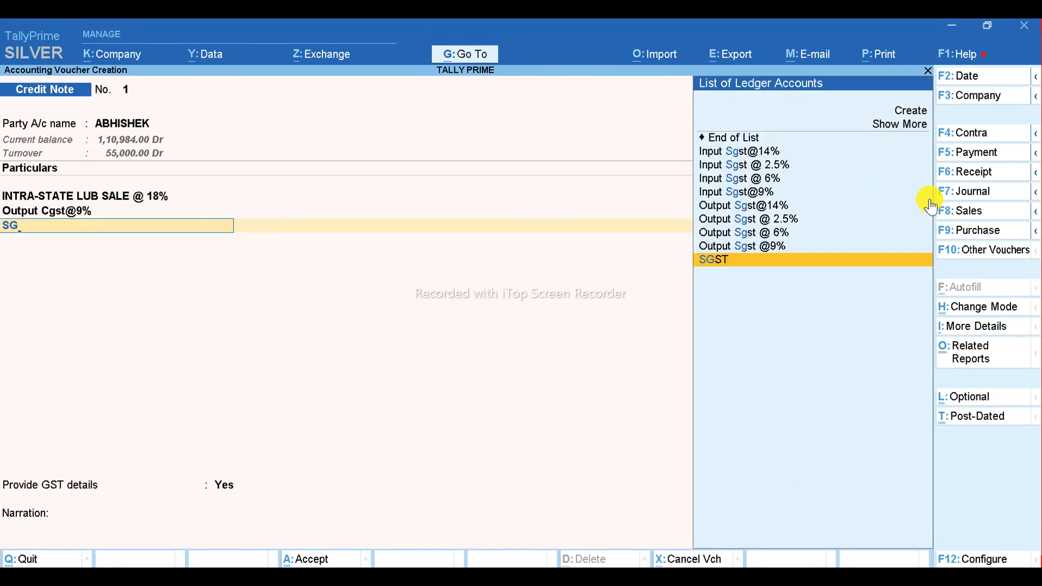
pyautogui.press('Up')
pyautogui.press('Return')
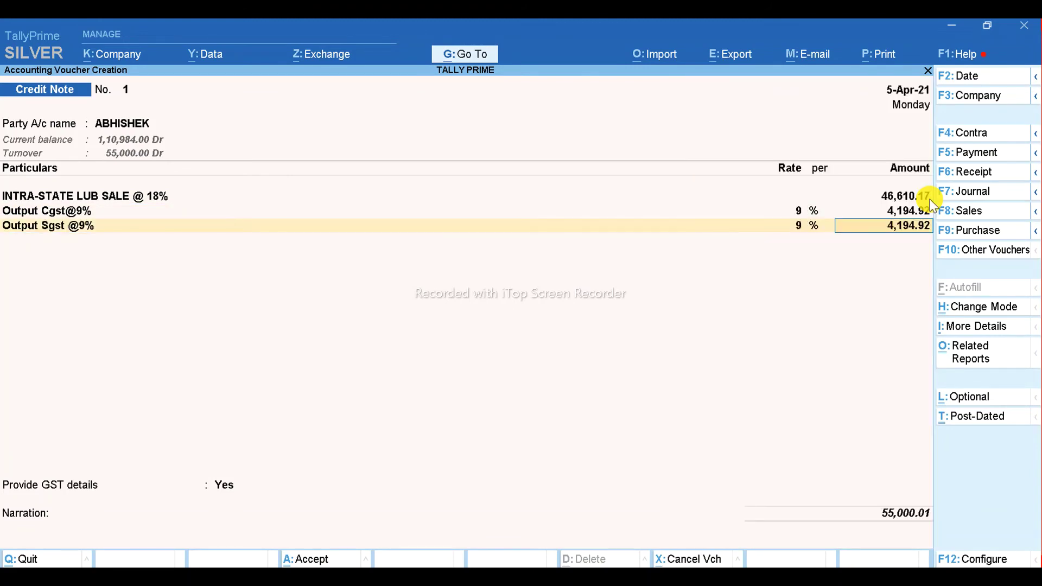
pyautogui.press('Return')
pyautogui.write('ROU')
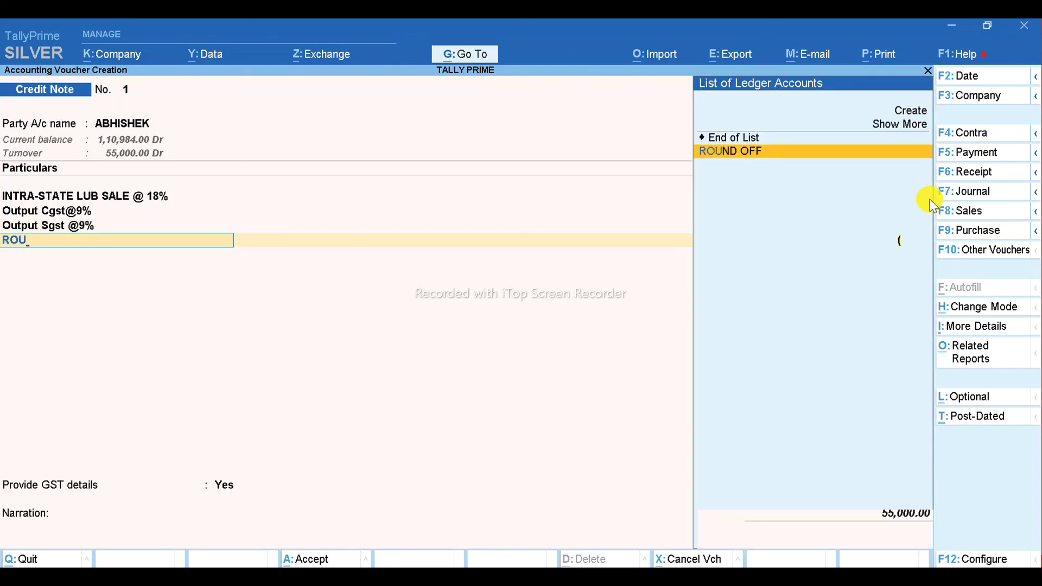
pyautogui.press('Return')
pyautogui.press('Return')
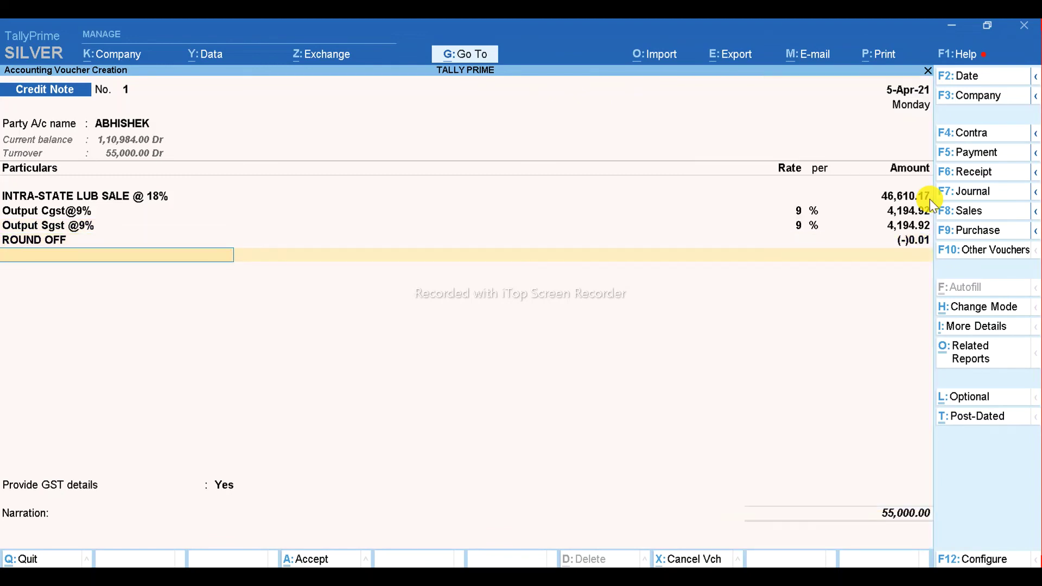
# End the credit note's particulars list and set Provide GST details to No.
pyautogui.press('Return')
pyautogui.press('Up')
pyautogui.press('Return')
pyautogui.press('Return')
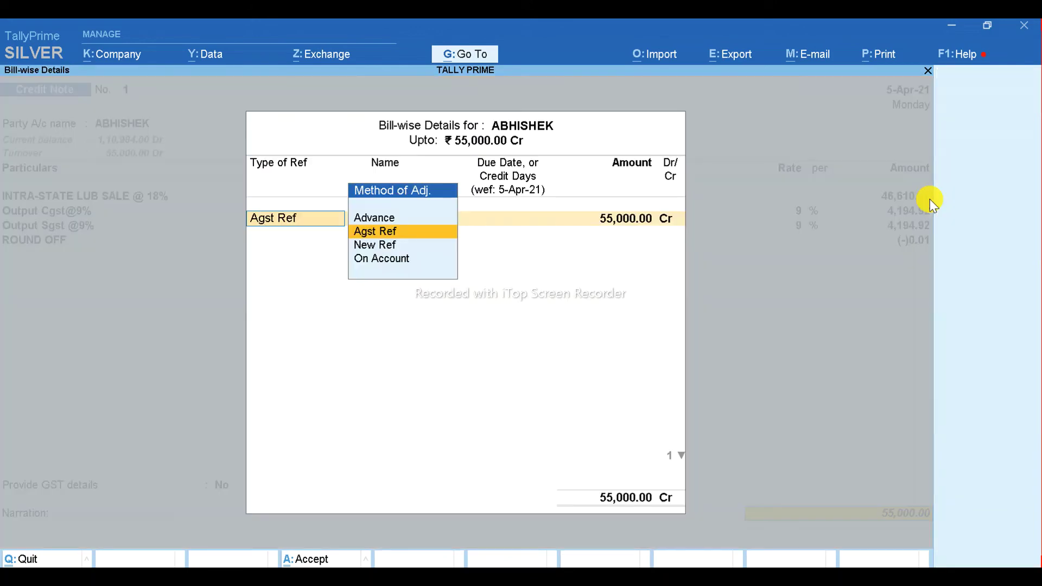
# Allocate the credit note's bill-wise amount as On Account and save the voucher without a narration.
pyautogui.press('Down')
pyautogui.press('Down')
pyautogui.press('Return')
pyautogui.press('Return')
pyautogui.press('Return')
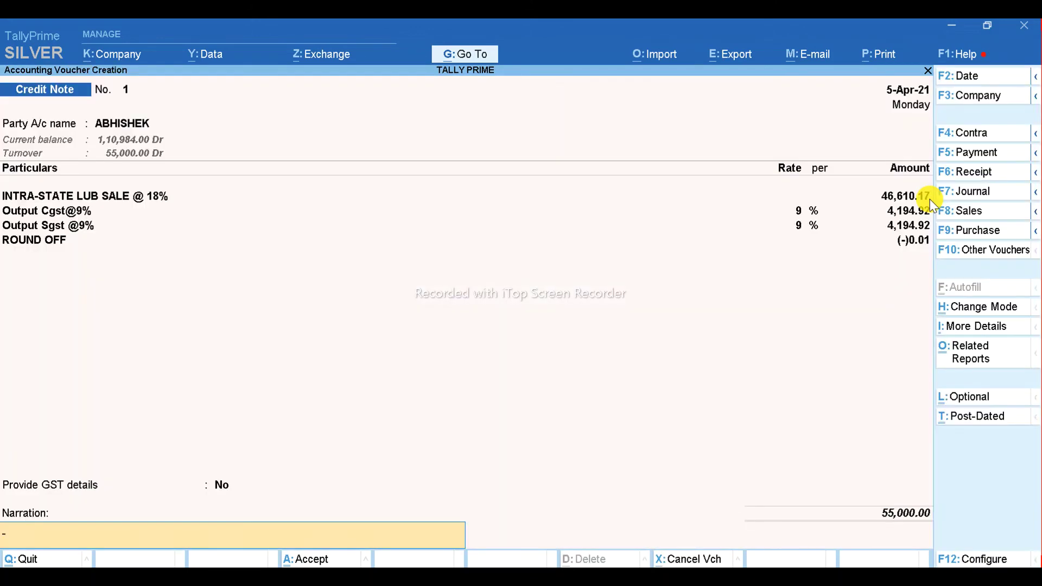
pyautogui.press('Return')
pyautogui.press('Return')
# Leave voucher creation and examine the credited customer's entries in the Ledger Vouchers report.
pyautogui.press('Escape')
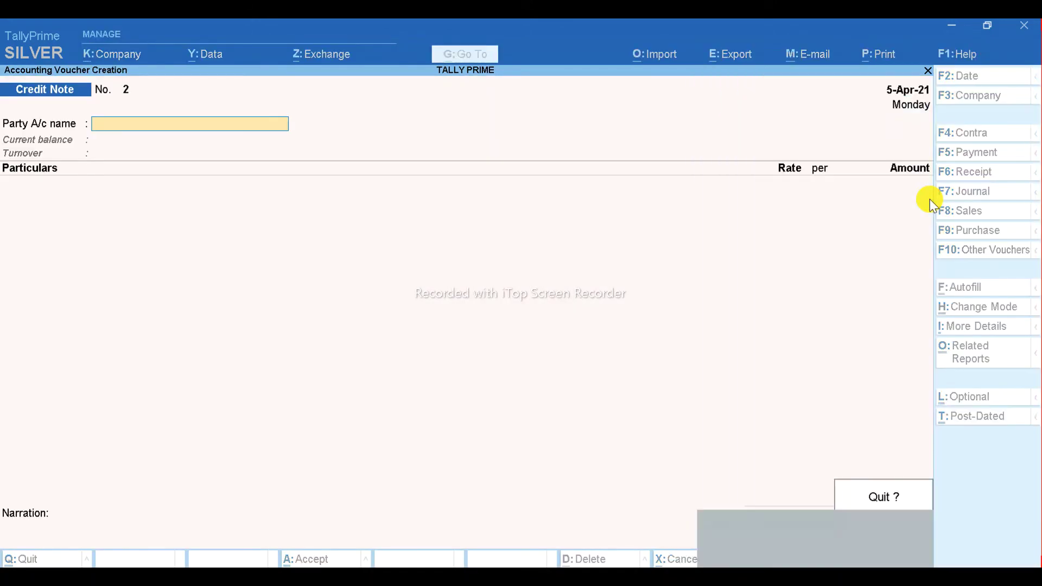
pyautogui.press('Return')
pyautogui.write('dalABH')
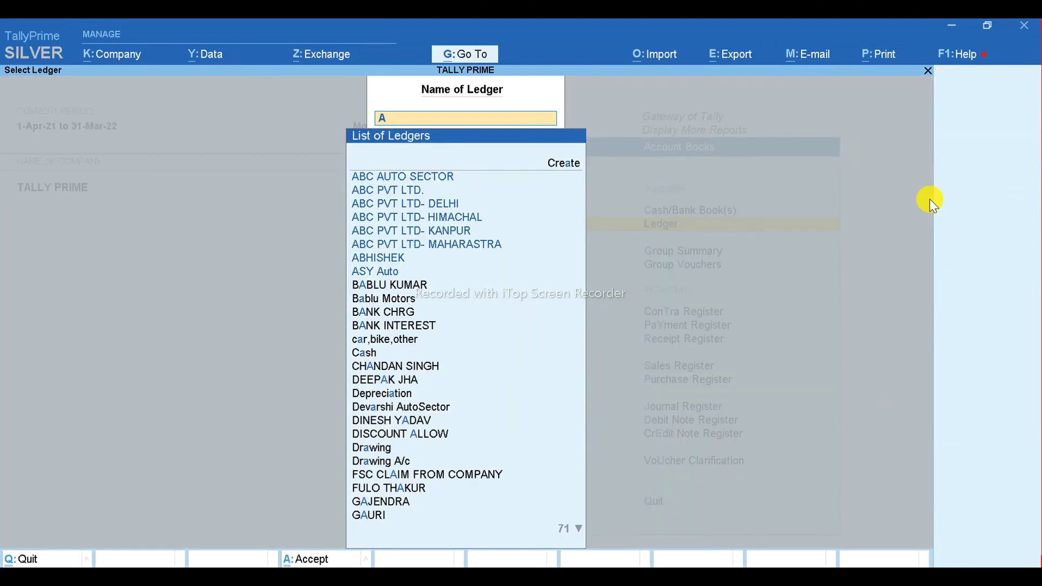
pyautogui.press('Return')
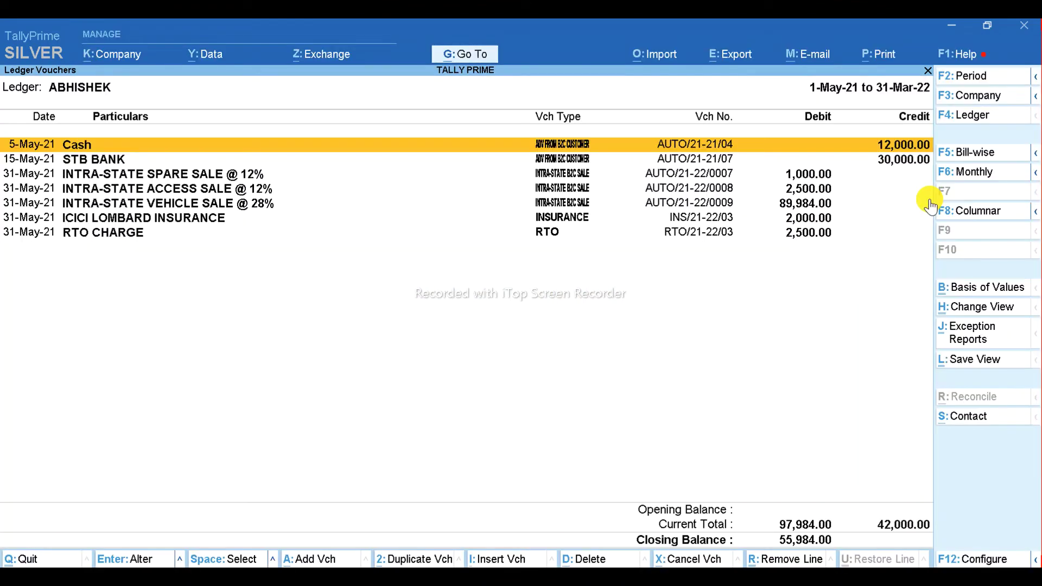
pyautogui.press('Down')
pyautogui.press('Down')
pyautogui.press('Down')
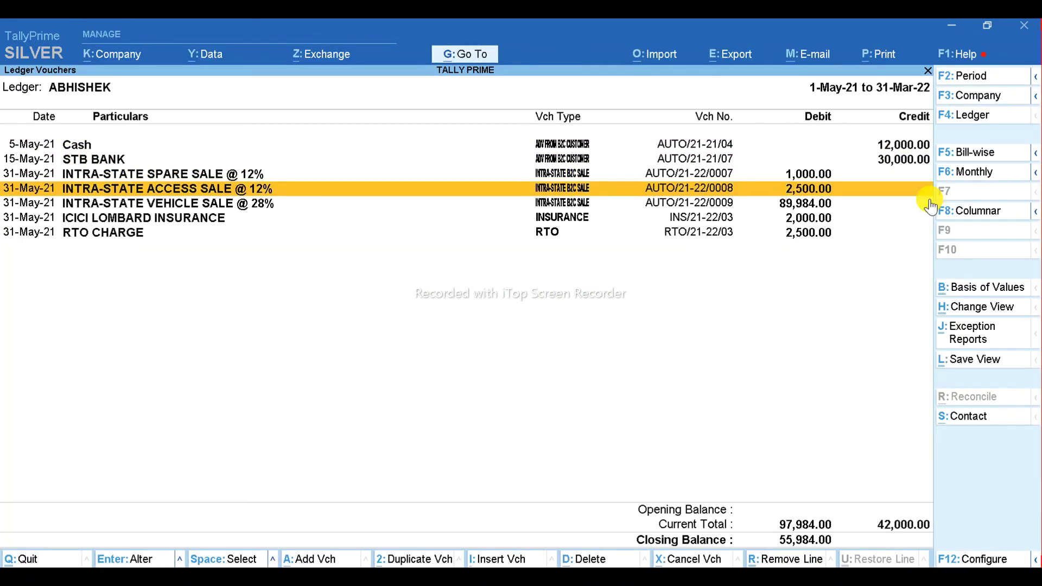
pyautogui.press('Down')
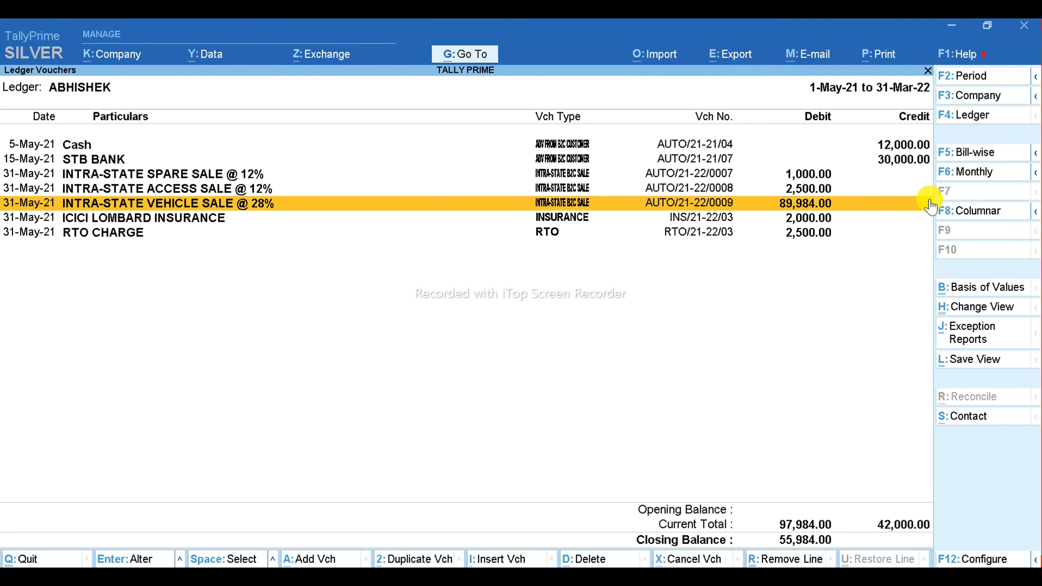
# Close the customer's ledger report and open the Ledger Vouchers report for INTRA-STATE LUB SALE @ 18%.
pyautogui.press('Escape')
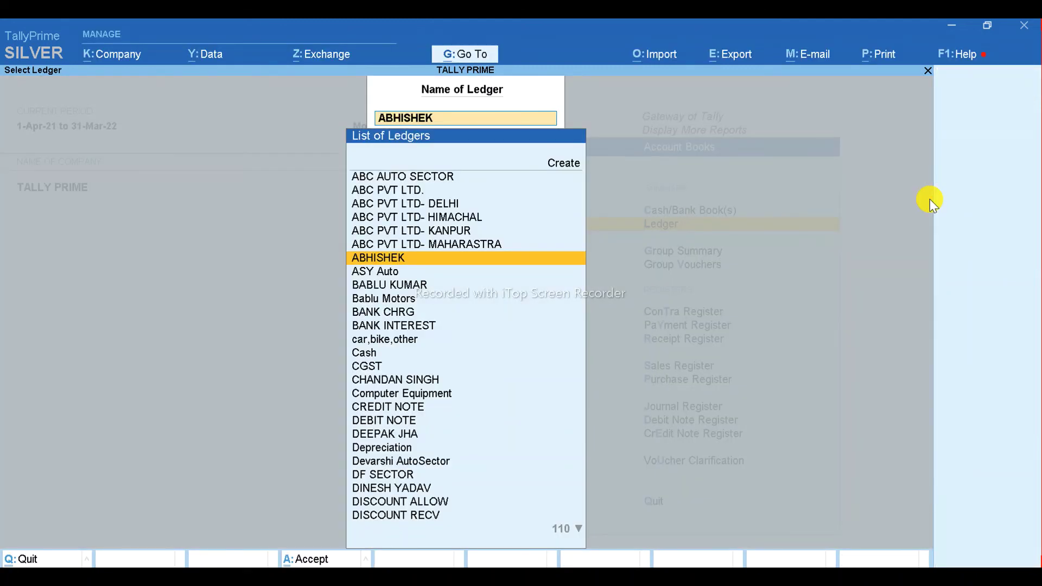
pyautogui.press('BackSpace')
pyautogui.press('Escape')
pyautogui.press('Return')
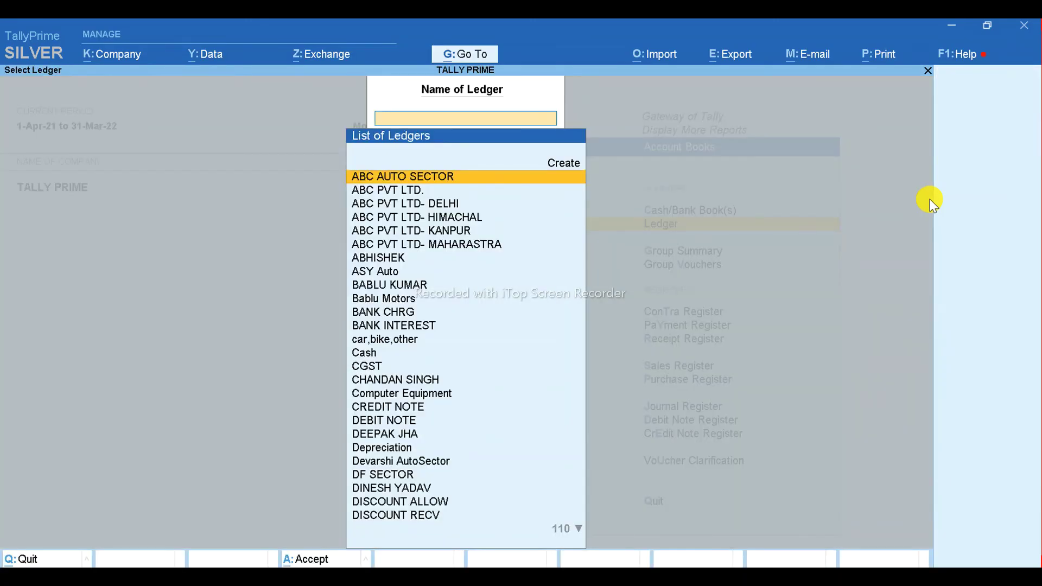
pyautogui.write('LUB')
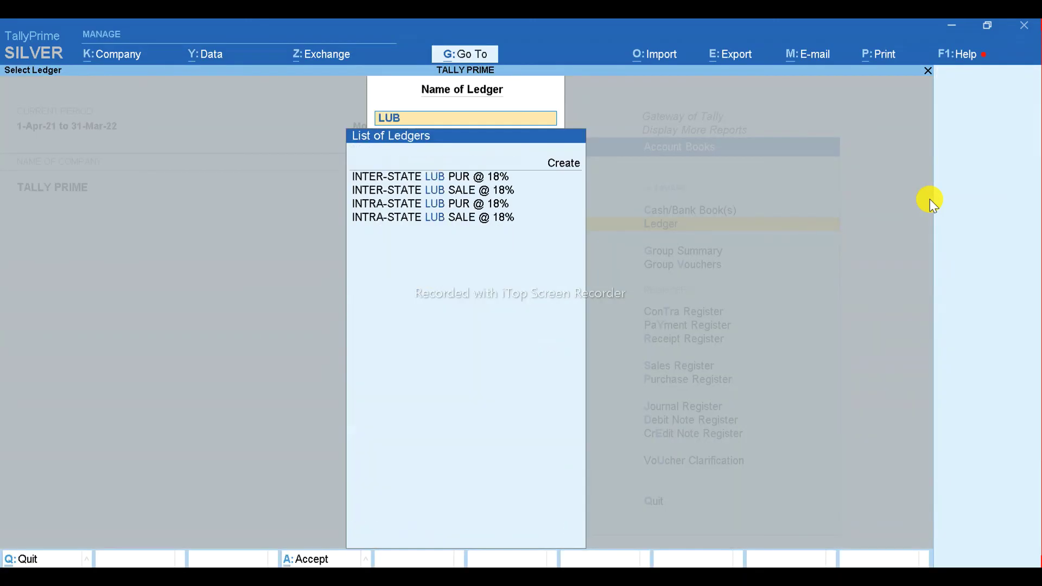
pyautogui.press('Down')
pyautogui.press('Down')
pyautogui.press('Down')
pyautogui.press('Down')
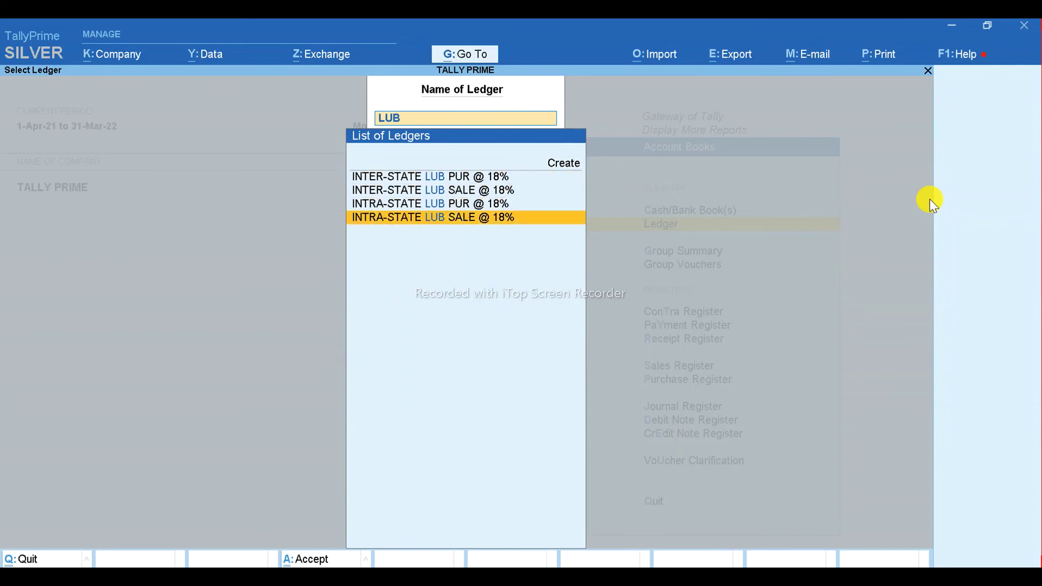
pyautogui.press('Return')
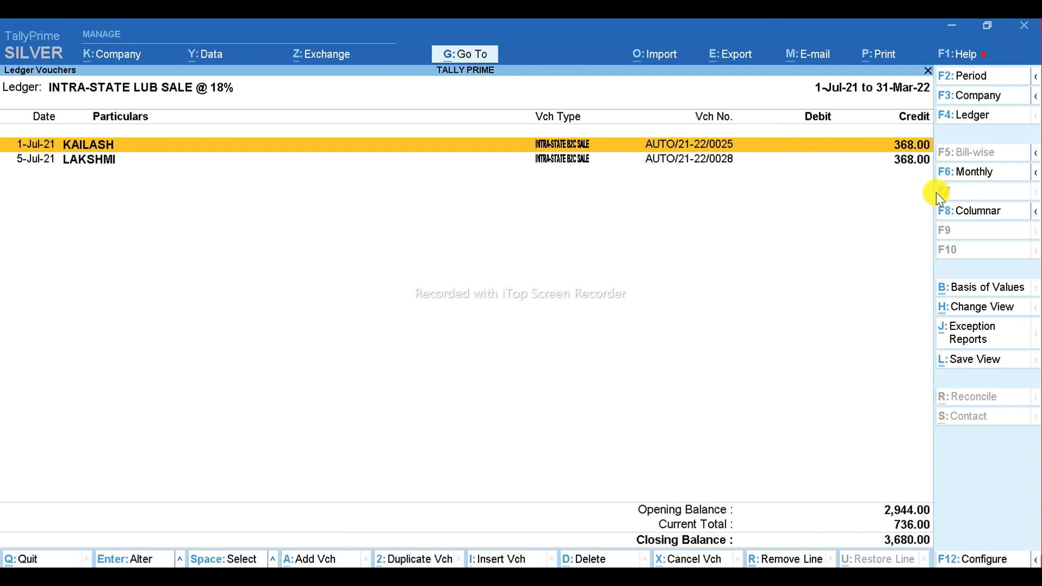
# Switch the INTRA-STATE LUB SALE @ 18% ledger to its monthly summary and examine the April vouchers.
pyautogui.click(982, 171)
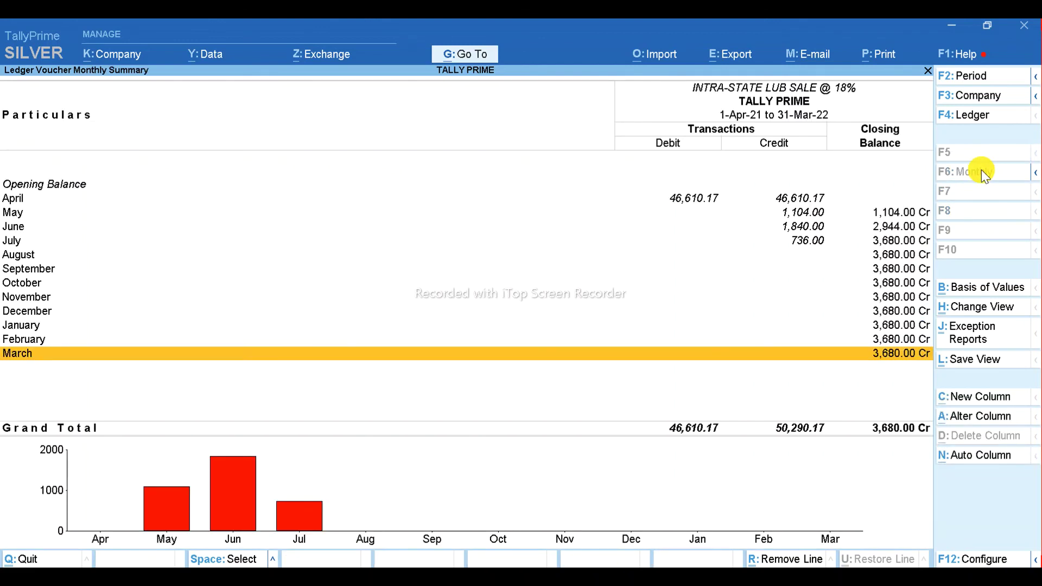
pyautogui.press('Up')
pyautogui.press('Up')
pyautogui.press('Up')
pyautogui.press('Up')
pyautogui.press('Up')
pyautogui.press('Up')
pyautogui.press('Up')
pyautogui.press('Up')
pyautogui.press('Up')
pyautogui.press('Up')
pyautogui.press('Up')
pyautogui.press('Return')
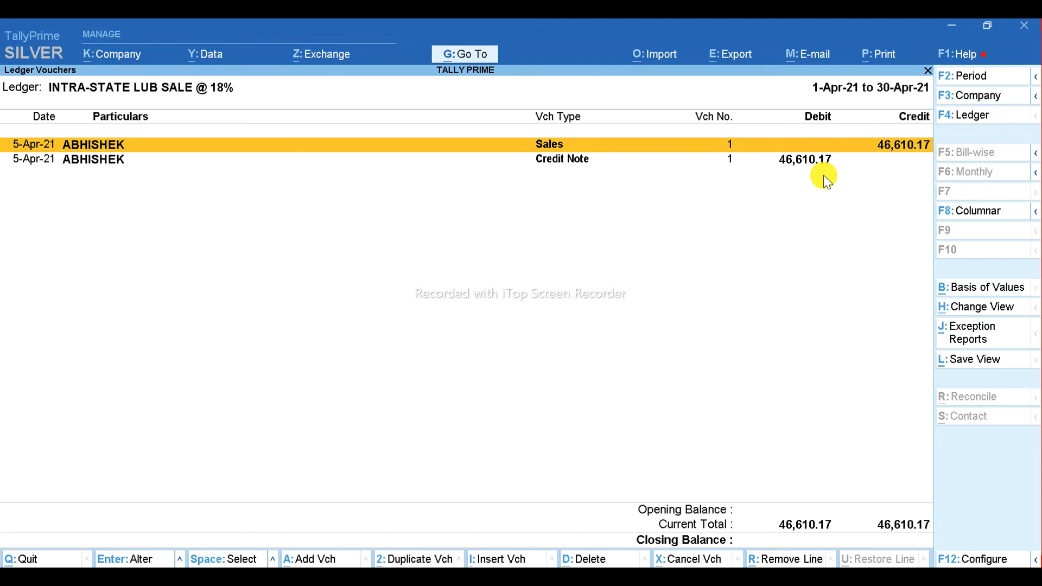
# Close the ledger reports back to the Gateway of Tally and open voucher creation.
pyautogui.press('Escape')
pyautogui.press('Down')
pyautogui.press('Down')
pyautogui.press('Down')
pyautogui.press('Return')
pyautogui.press('Escape')
pyautogui.press('Escape')
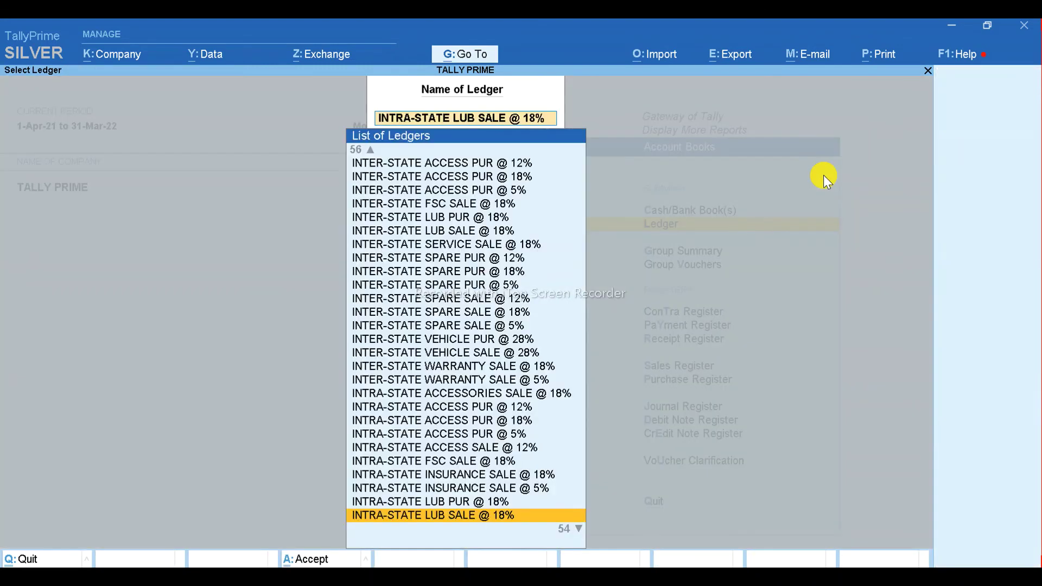
pyautogui.press('Escape')
pyautogui.press('Escape')
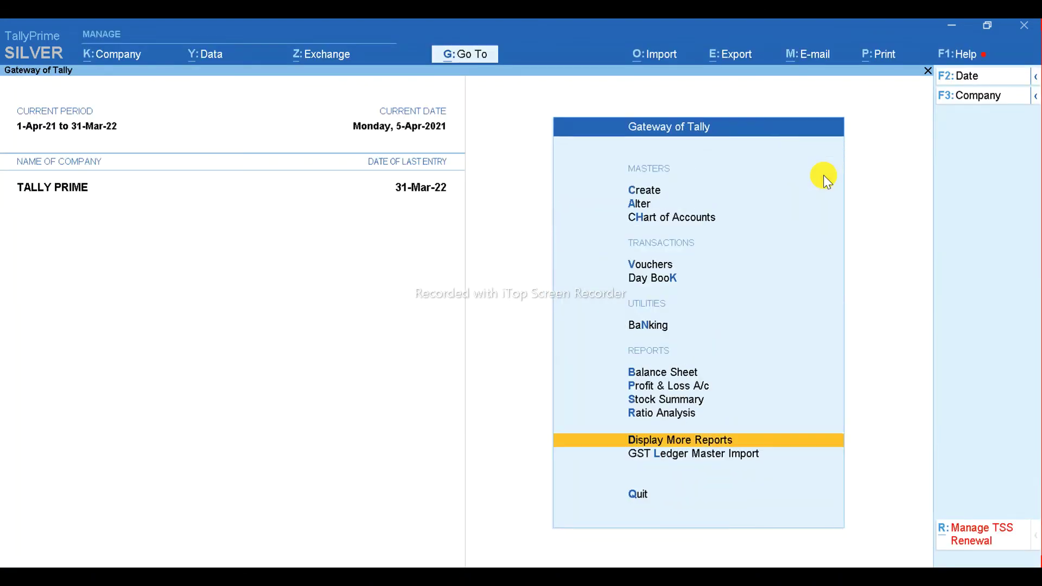
pyautogui.press('v')
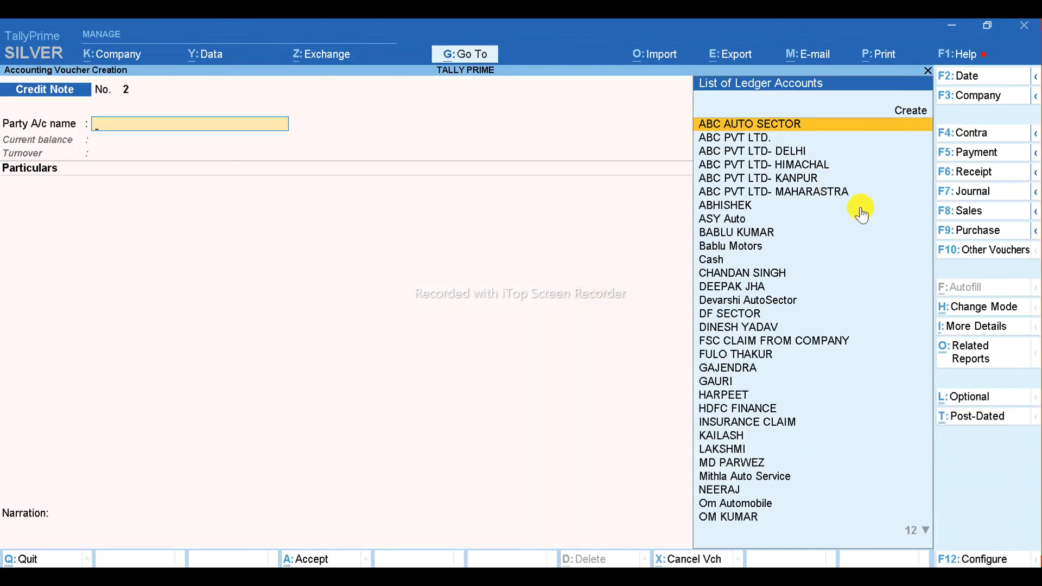
# View the creation form for a new purchase voucher type and close it without saving.
pyautogui.click(978, 230)
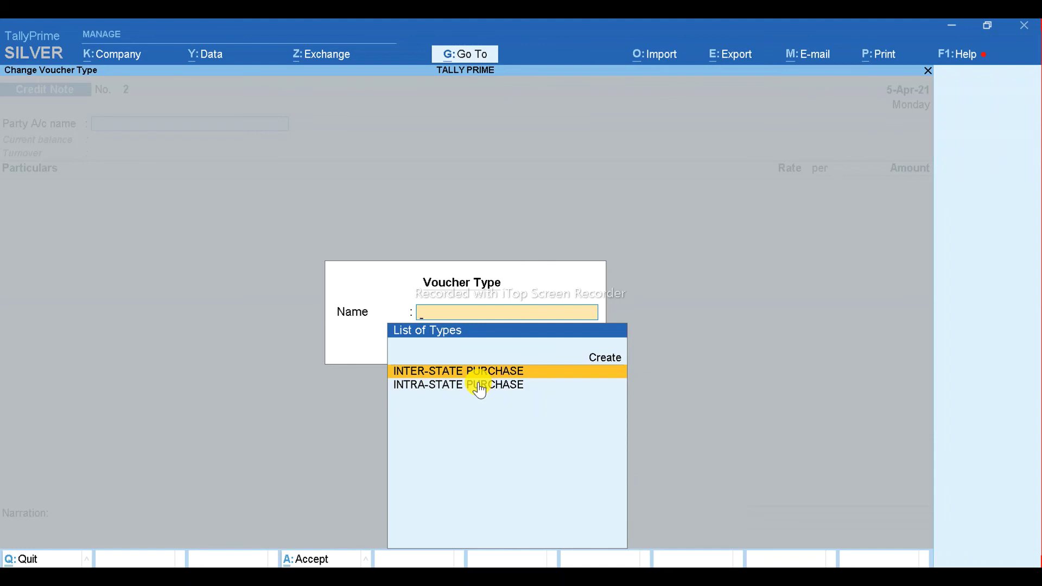
pyautogui.press('Up')
pyautogui.press('Return')
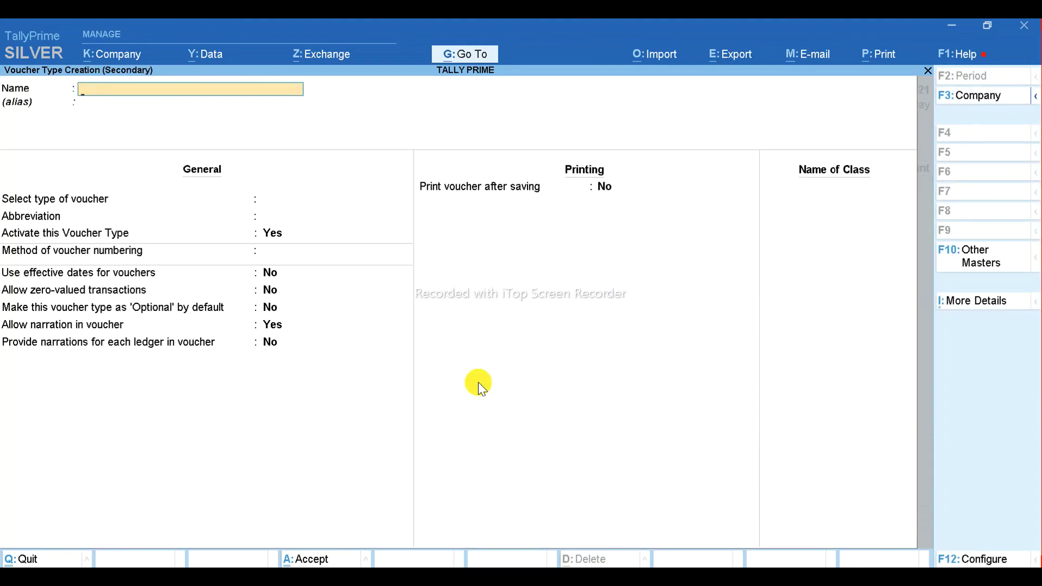
pyautogui.press('Escape')
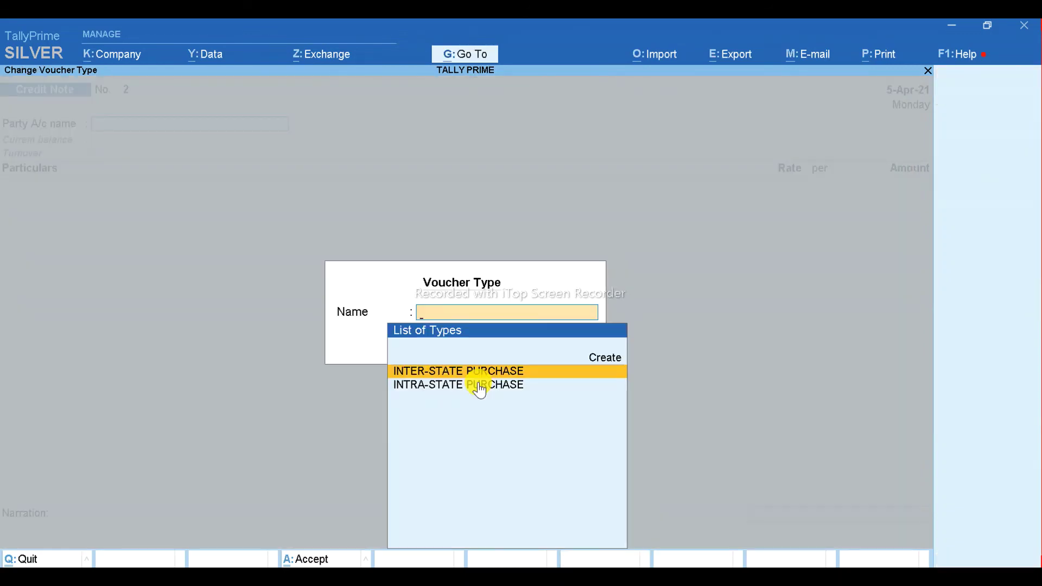
pyautogui.press('Escape')
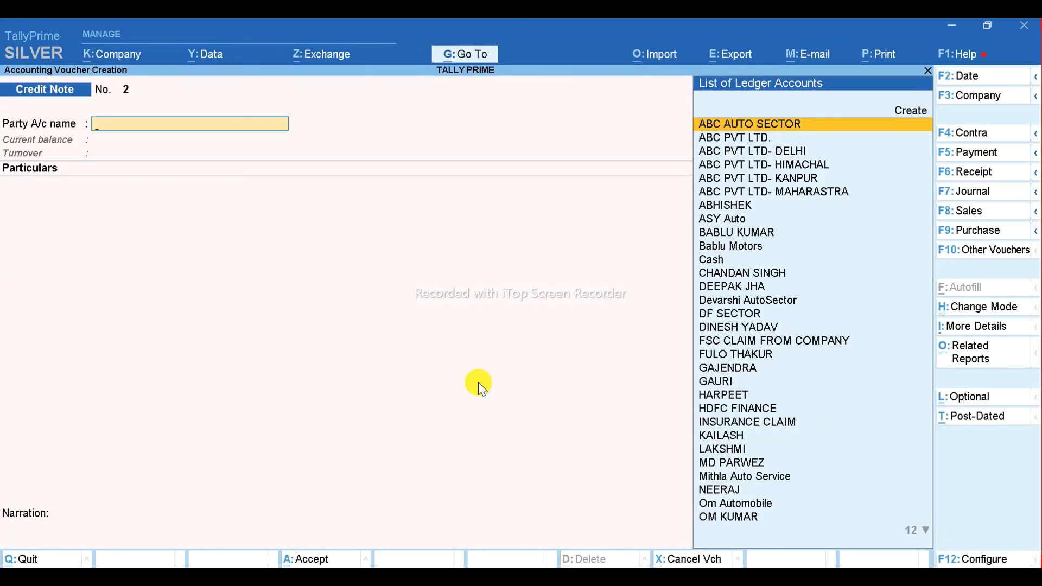
# Start an INTRA-STATE PURCHASE voucher, leaving the supplier invoice number and date blank.
pyautogui.click(1006, 228)
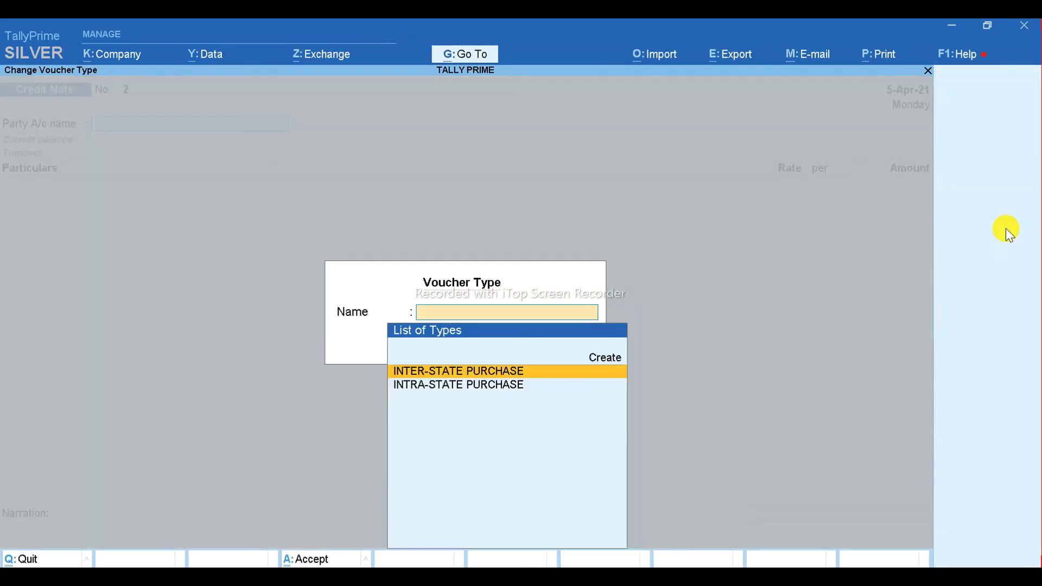
pyautogui.press('Down')
pyautogui.press('Return')
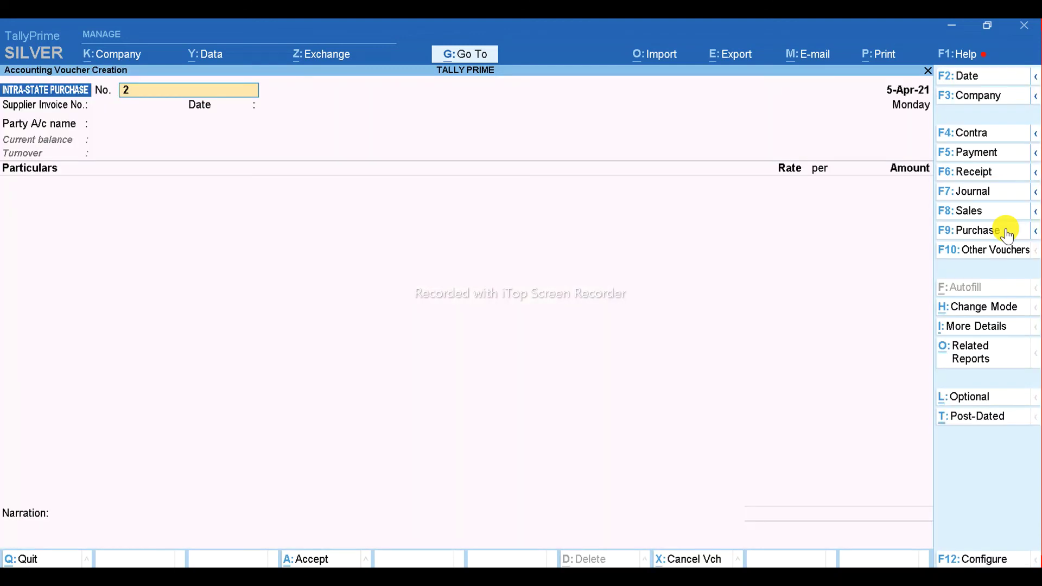
pyautogui.press('Return')
pyautogui.press('Return')
pyautogui.press('Return')
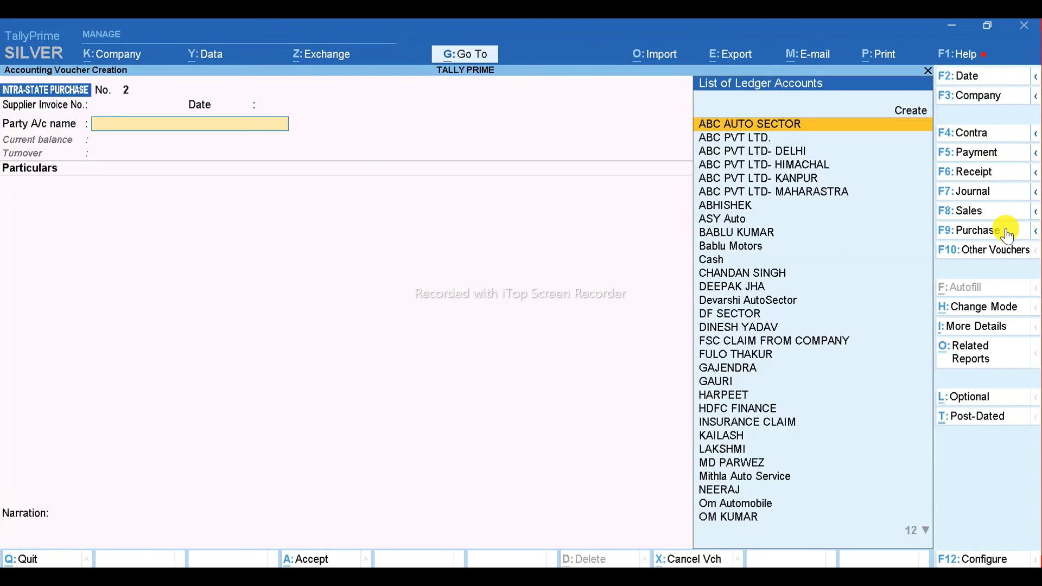
# Set the purchase voucher's party account to ABC PVT LTD.
pyautogui.press('Down')
pyautogui.press('Down')
pyautogui.press('Down')
pyautogui.press('Down')
pyautogui.press('Down')
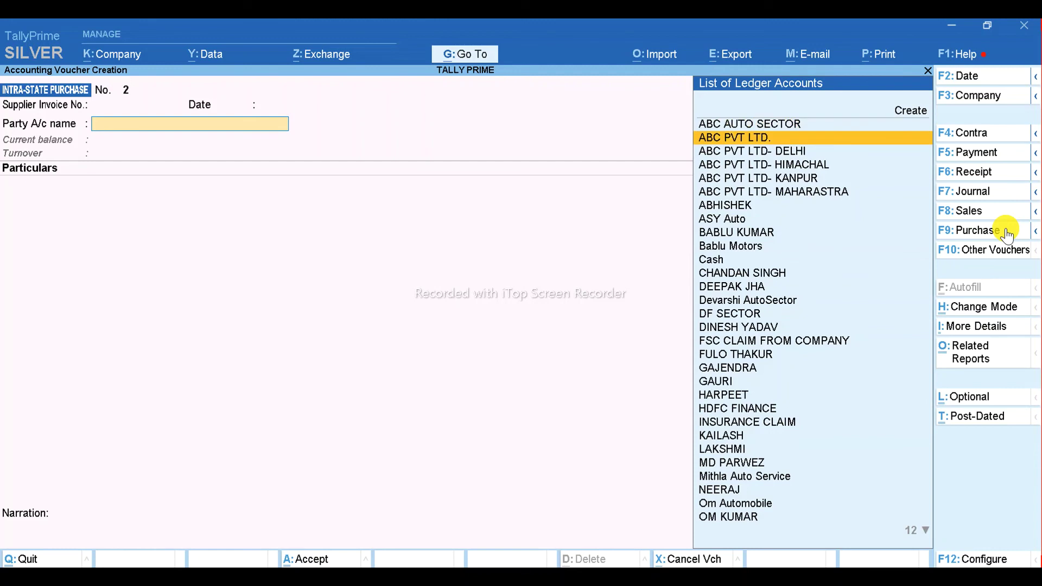
pyautogui.press('Down')
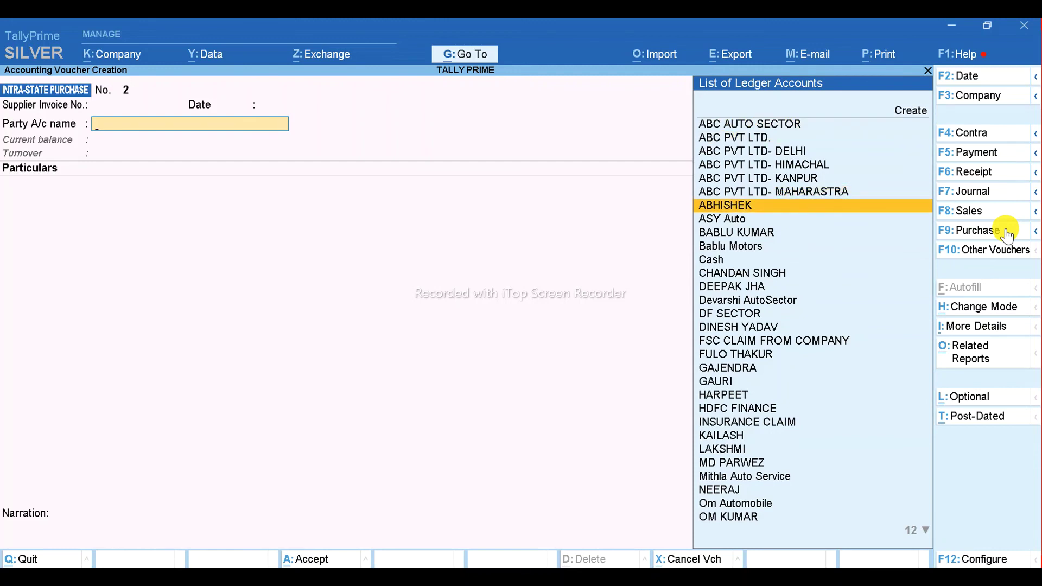
pyautogui.press('Up')
pyautogui.press('Up')
pyautogui.press('Up')
pyautogui.press('Up')
pyautogui.press('Up')
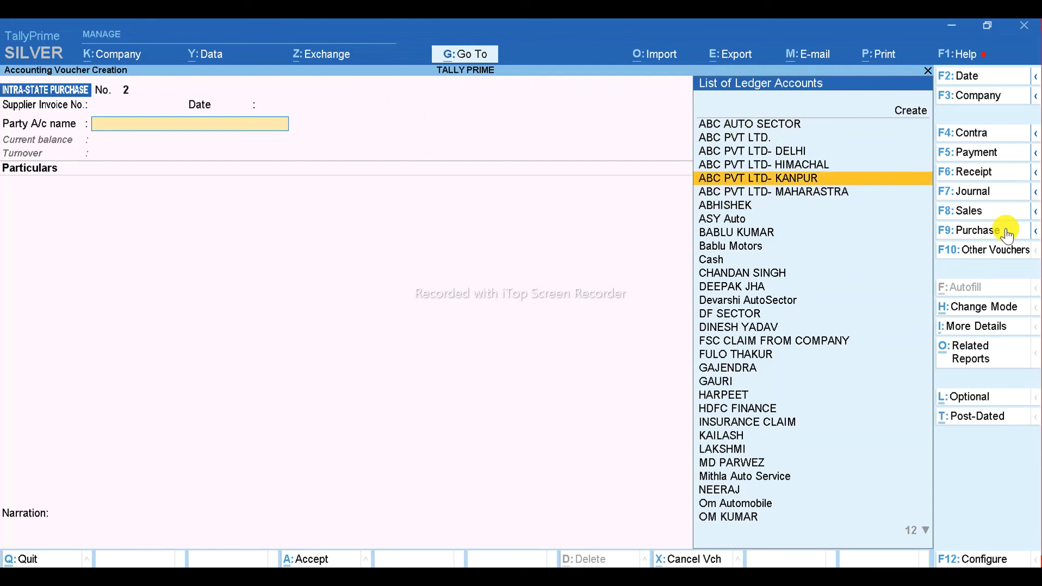
pyautogui.press('Return')
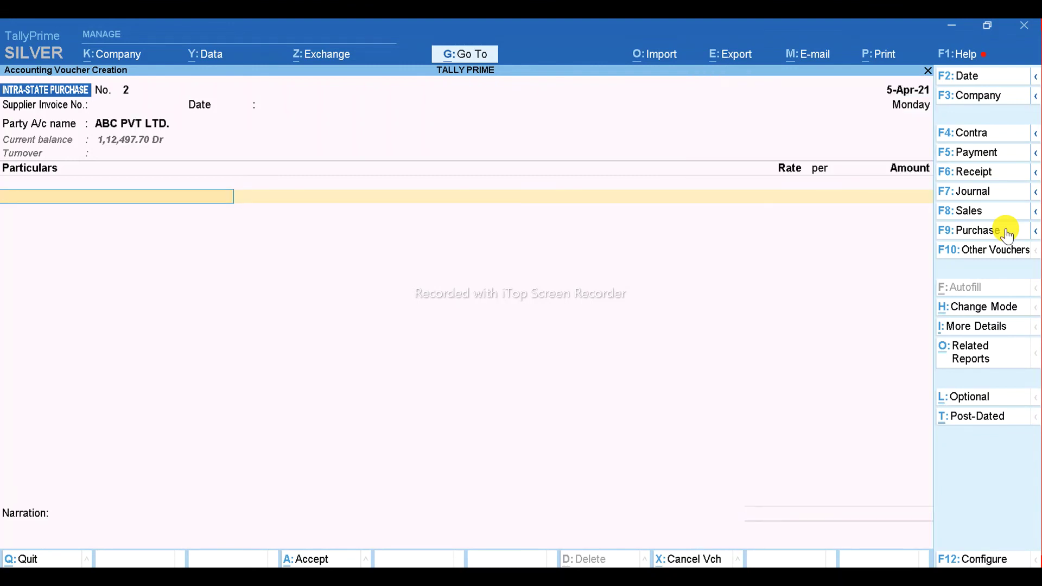
# Add the INTER-STATE LUB PUR @ 18% ledger to the particulars with a GST-inclusive amount of 5000.
pyautogui.write('LU')
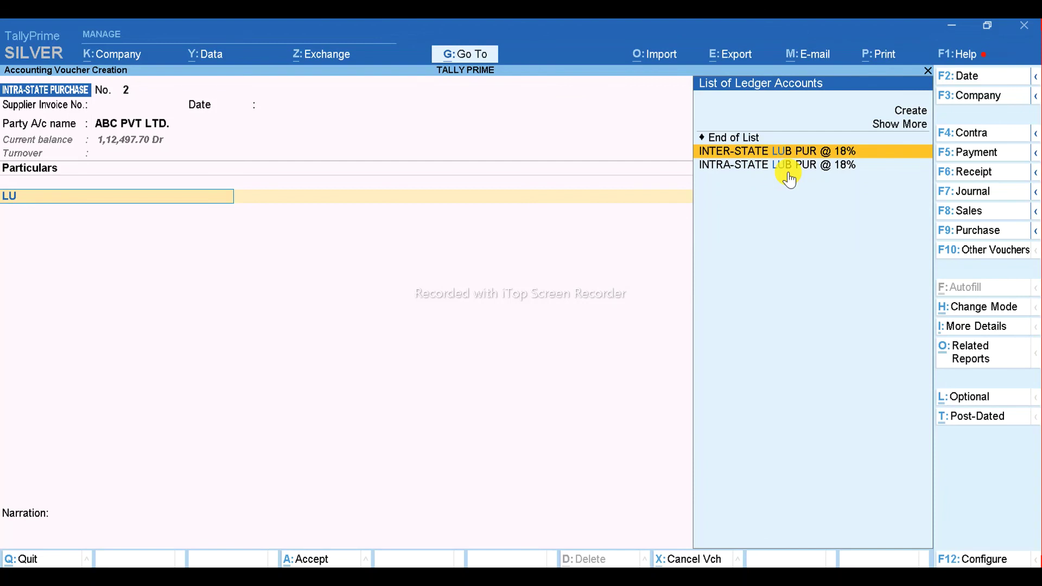
pyautogui.press('Return')
pyautogui.write('5000')
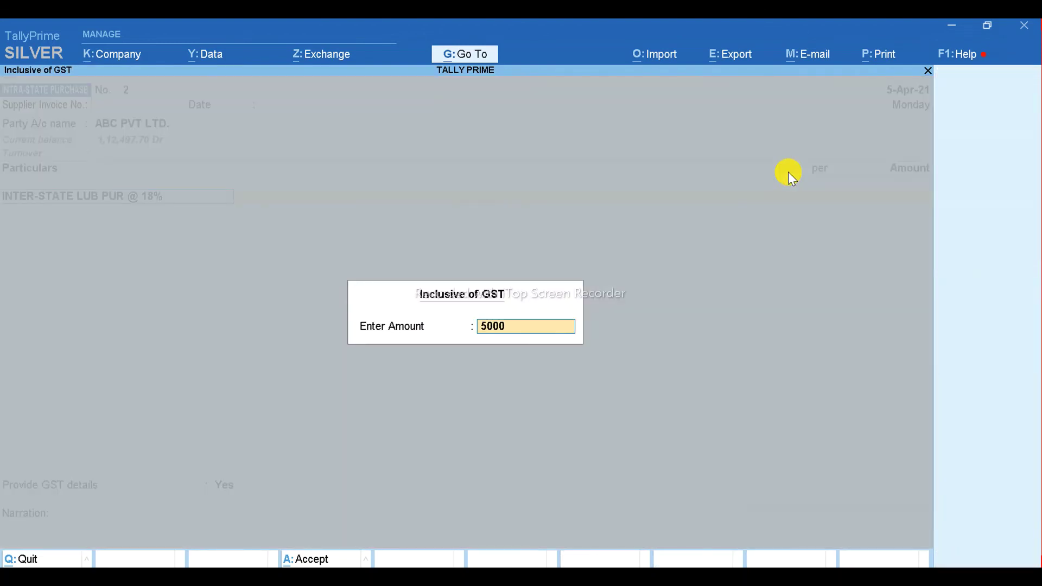
pyautogui.press('Return')
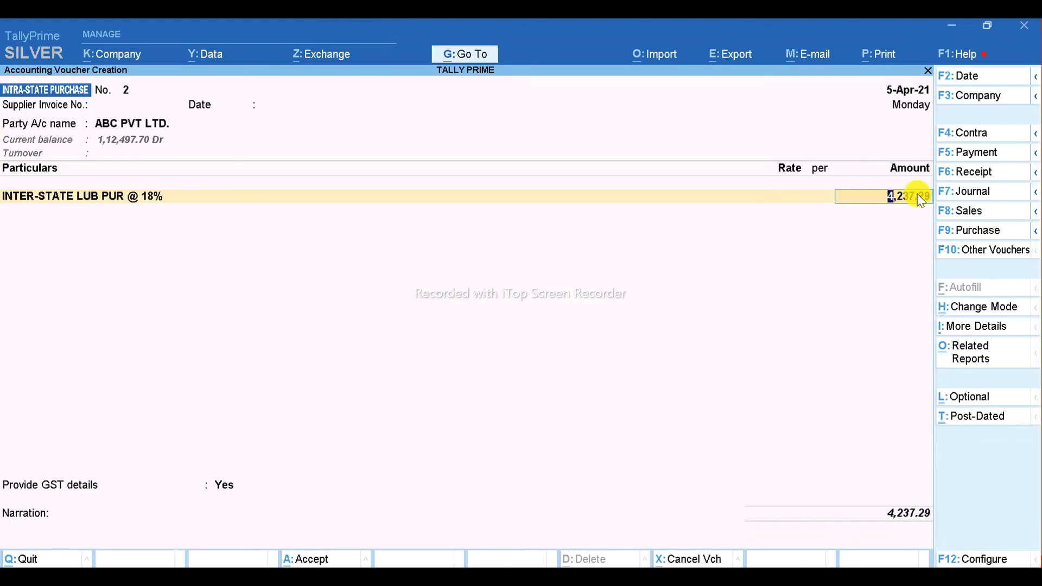
pyautogui.press('Return')
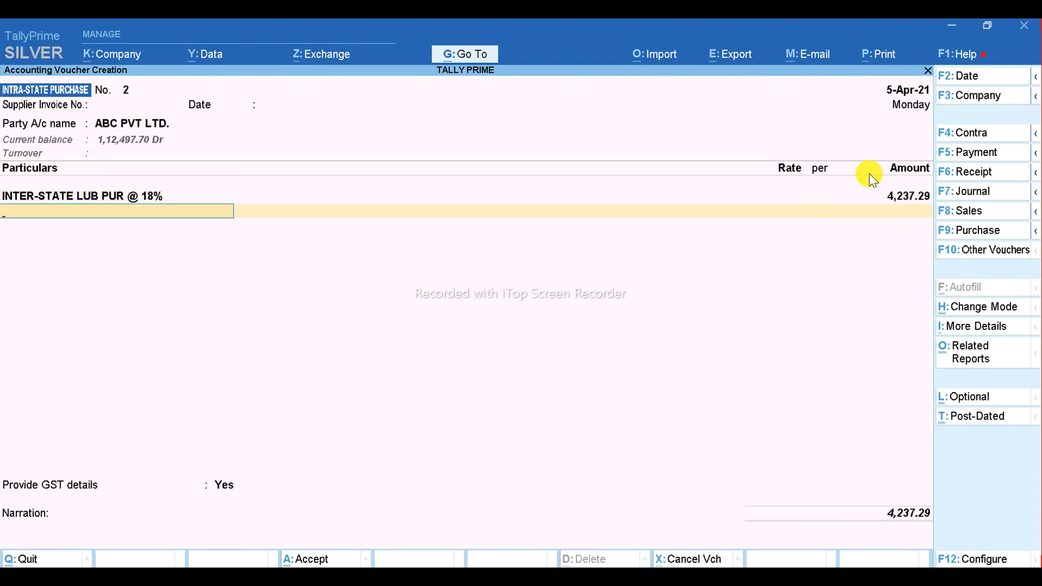
# Add the Input Cgst@9% ledger below the purchase ledger line.
pyautogui.write('INPU')
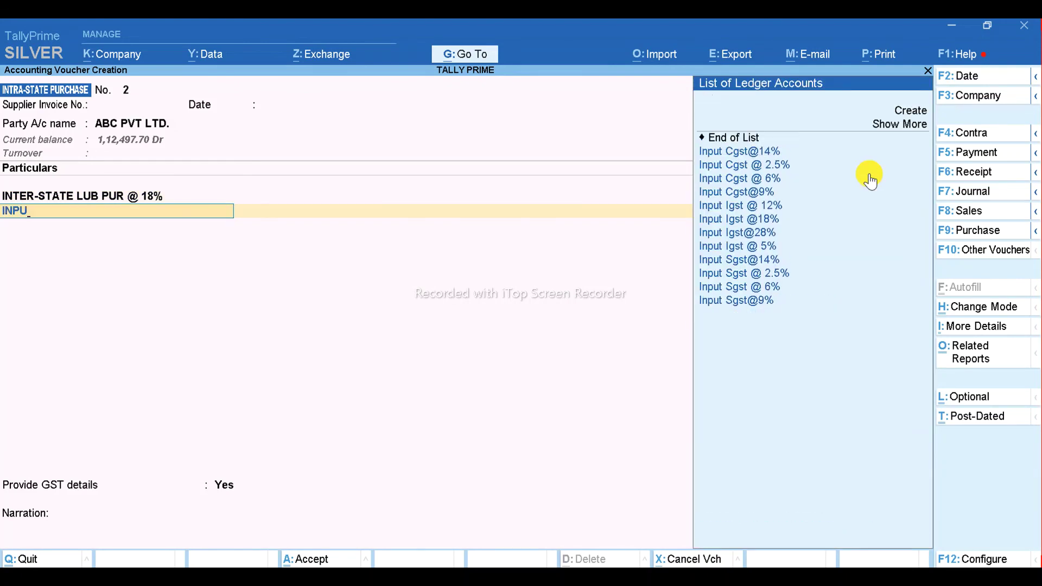
pyautogui.press('Down')
pyautogui.press('Down')
pyautogui.press('Down')
pyautogui.press('Down')
pyautogui.press('Return')
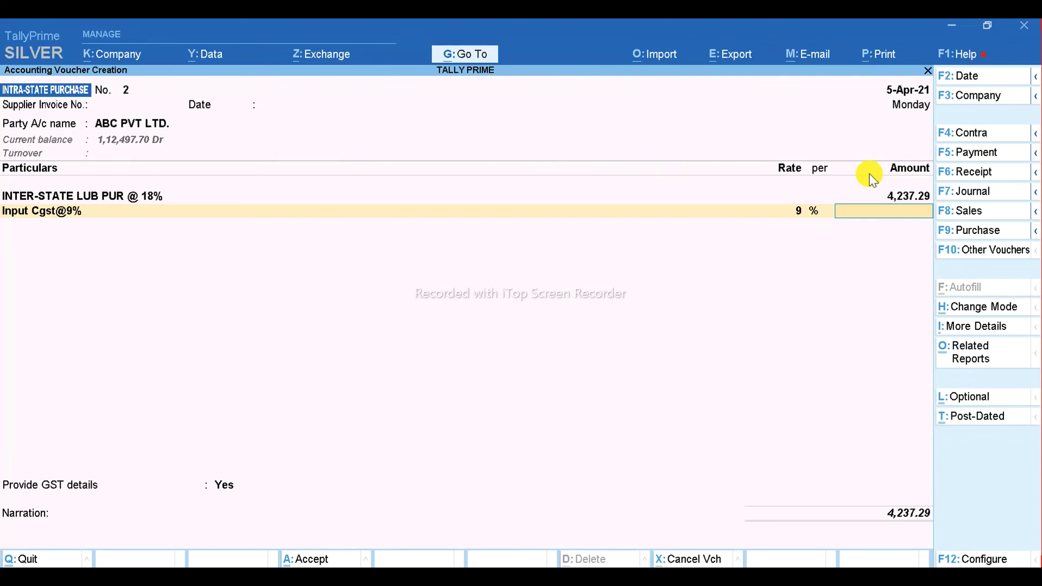
# Check the ABC PVT LTD. ledger's master details and discard the purchase voucher entry.
pyautogui.click(111, 125)
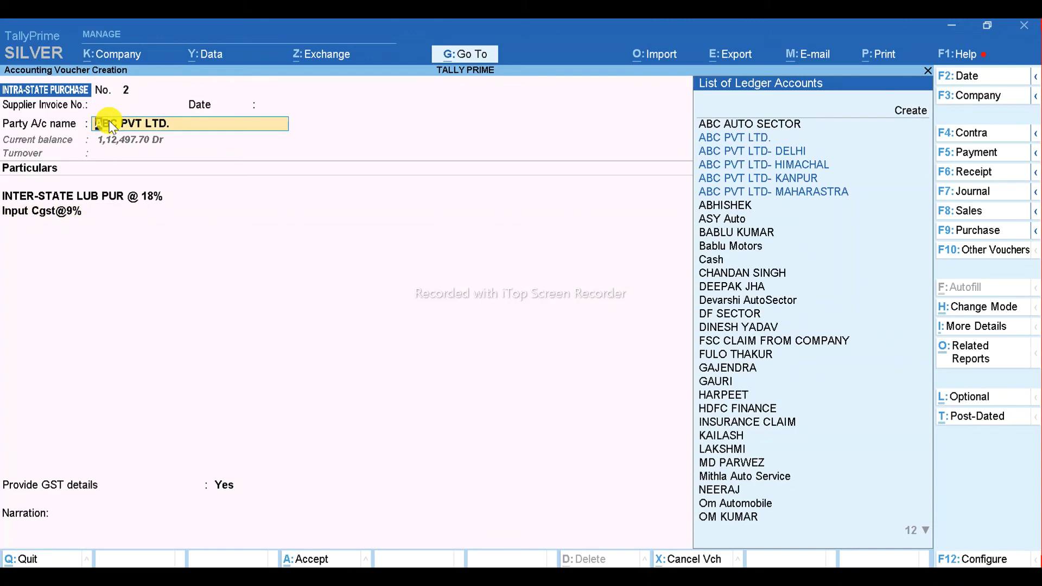
pyautogui.hotkey('ctrl', 'Return')
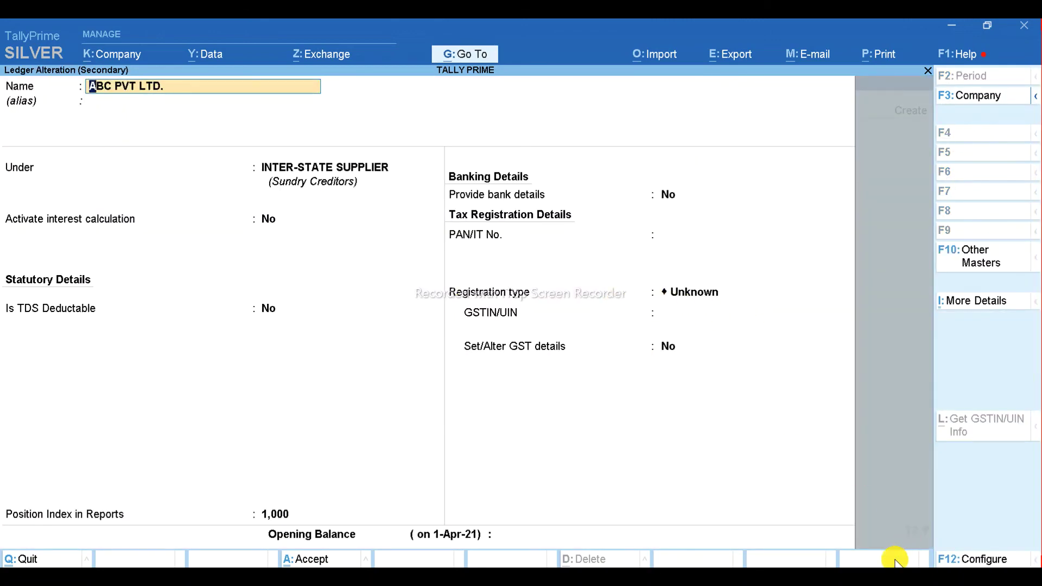
pyautogui.press('Escape')
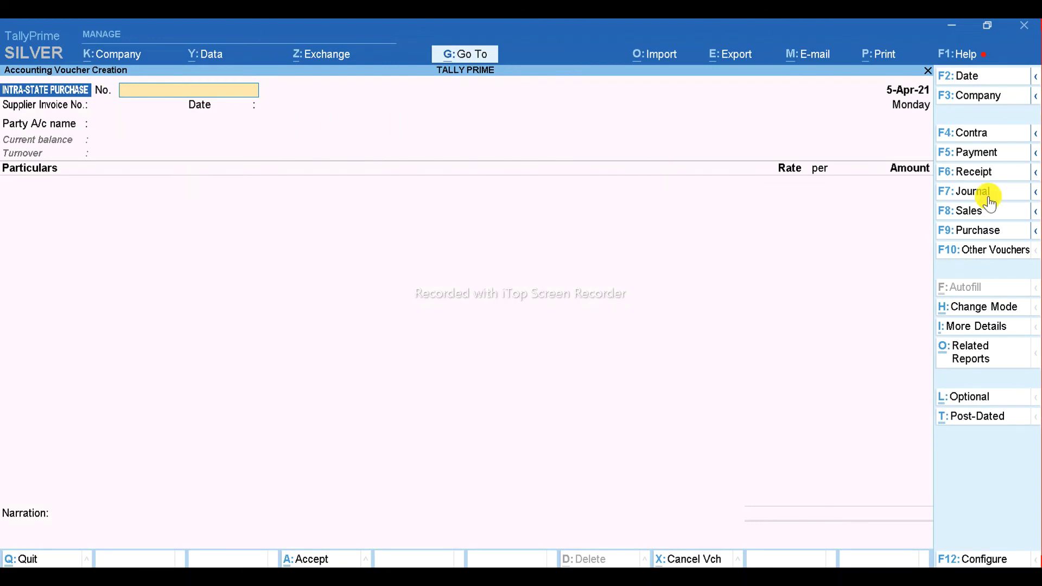
# Display the voucher options available under Purchase.
pyautogui.click(1035, 235)
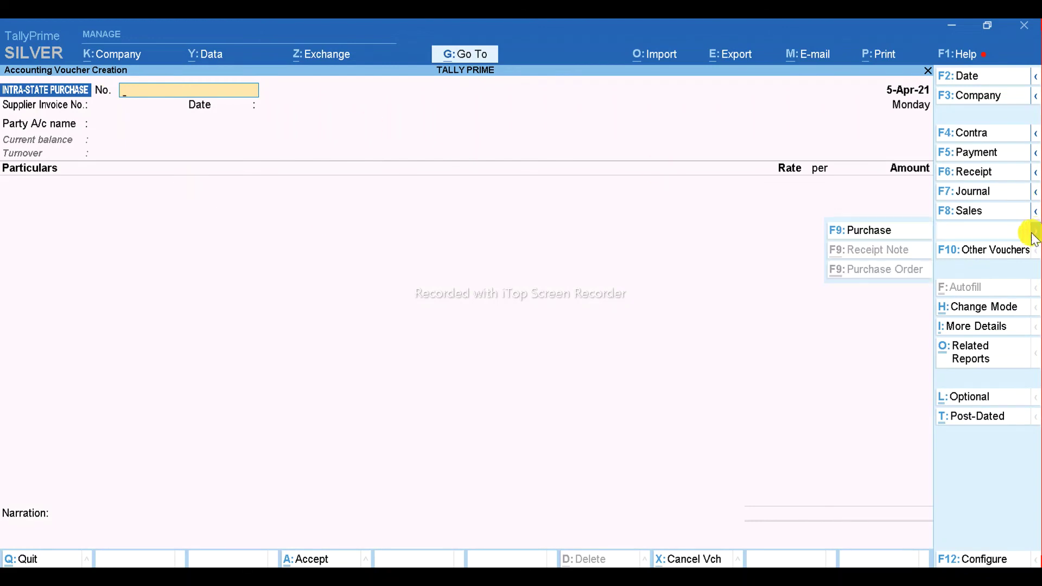